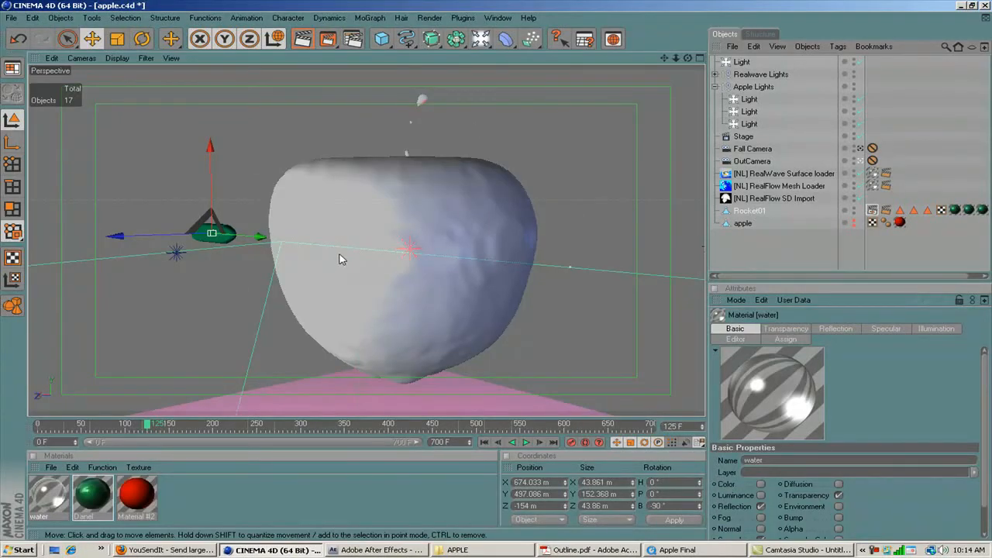
Step: View the general render settings, close them, and switch to Outline.pdf in Acrobat to read the tutorial outline
{"action": "left_click", "coordinate": [354, 39]}
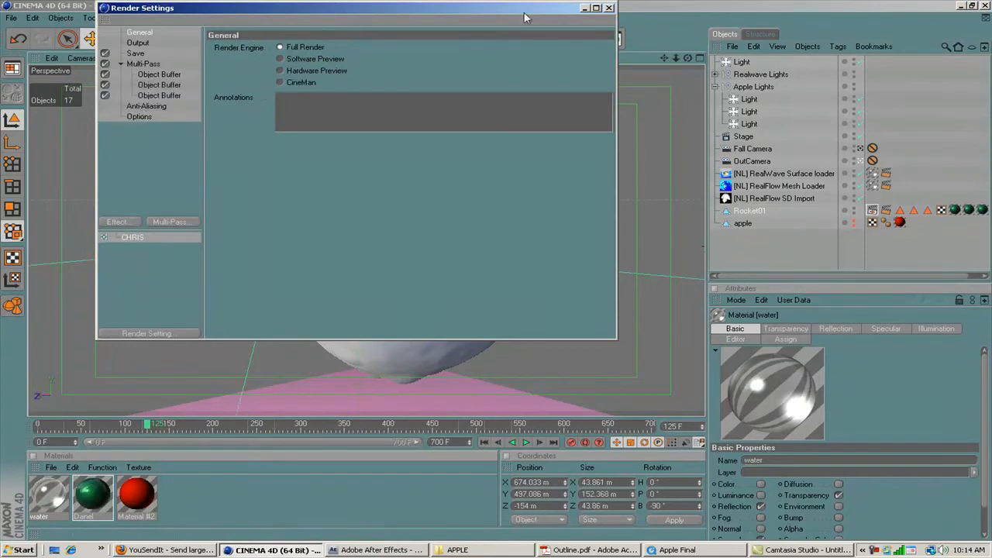
{"action": "left_click", "coordinate": [609, 8]}
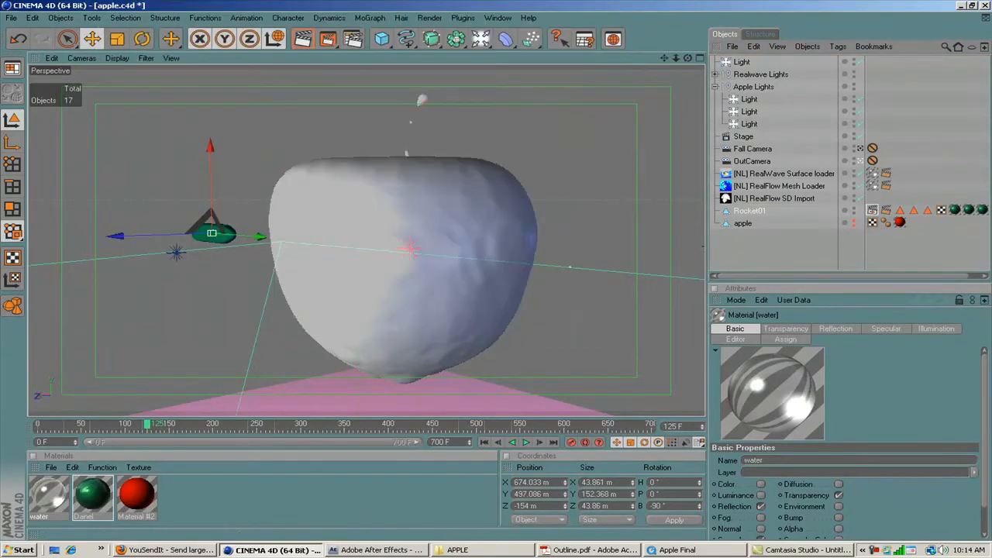
{"action": "left_click", "coordinate": [622, 550]}
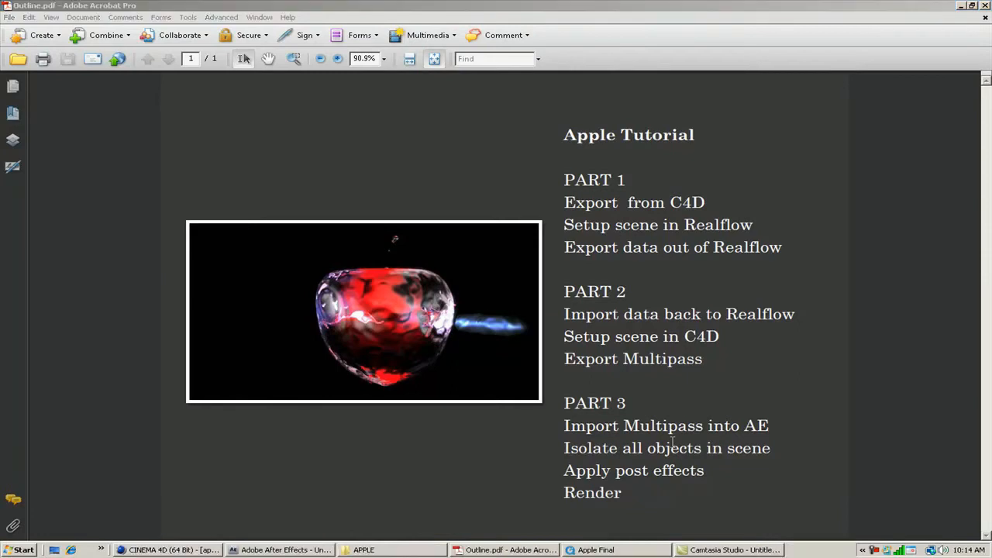
Step: Switch to After Effects and open the file import dialog for the empty project
{"action": "left_click", "coordinate": [285, 549]}
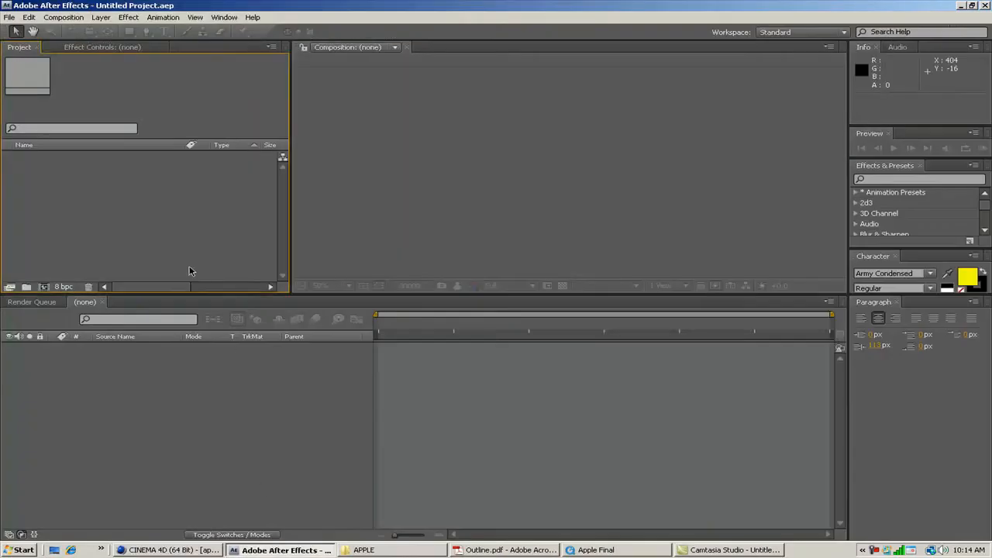
{"action": "double_click", "coordinate": [159, 221]}
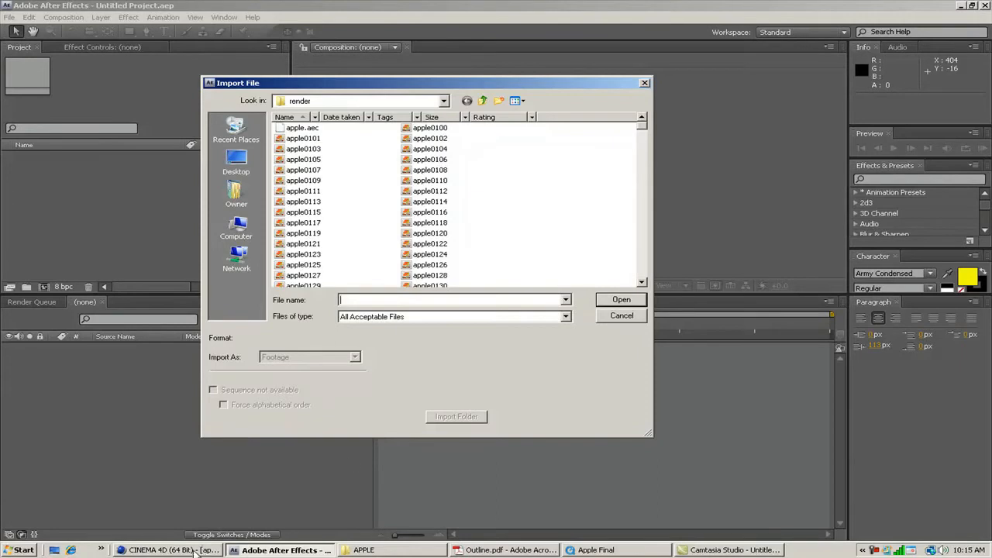
Step: Switch to CINEMA 4D and examine the render save settings, including the compositing project file options
{"action": "left_click", "coordinate": [166, 549]}
{"action": "left_click", "coordinate": [354, 36]}
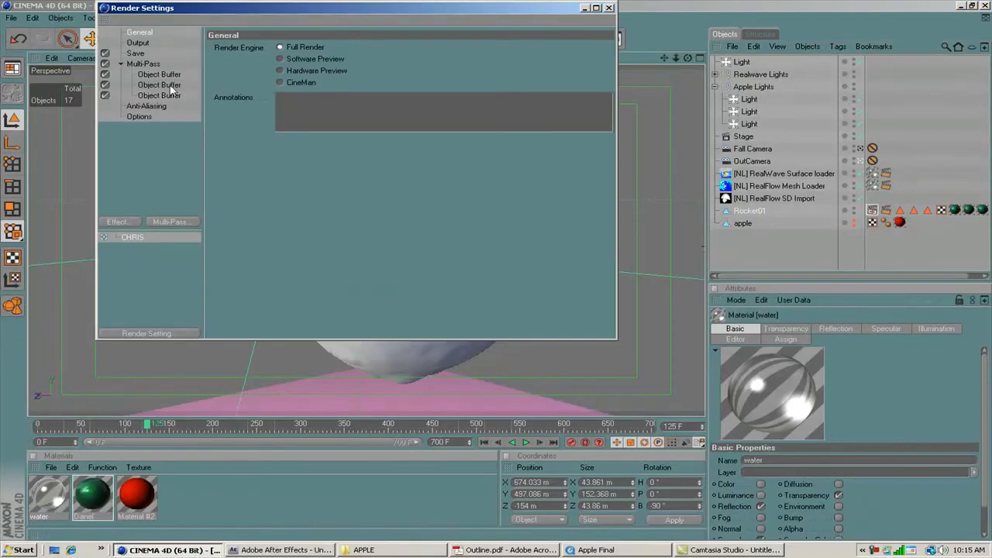
{"action": "left_click", "coordinate": [140, 44]}
{"action": "left_click", "coordinate": [136, 53]}
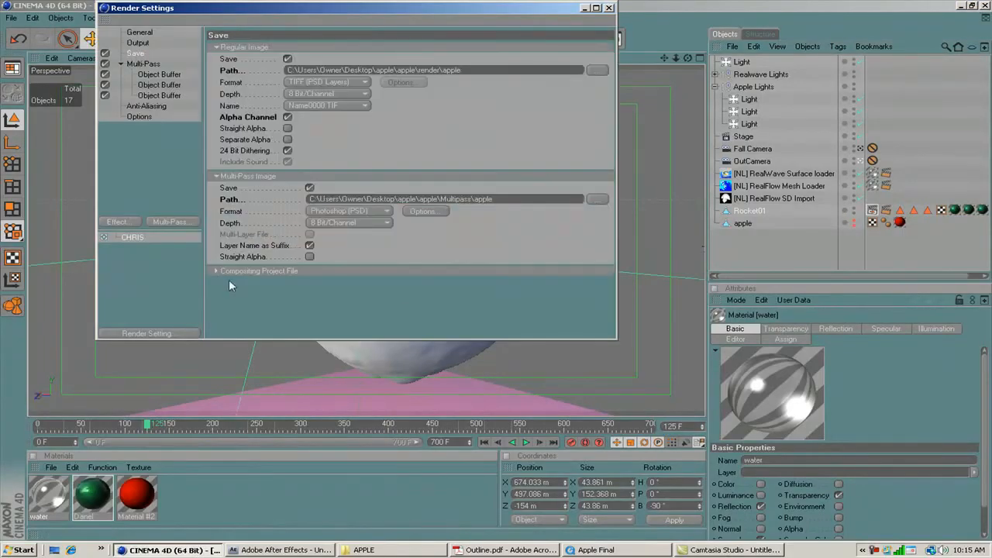
{"action": "left_click", "coordinate": [217, 271]}
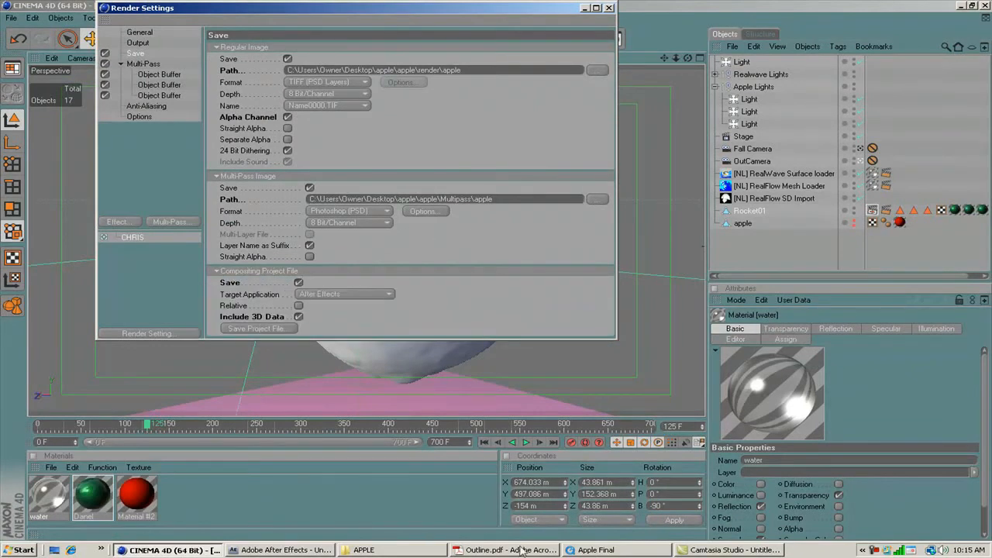
Step: Return to After Effects, import apple.aec from the render folder, and expand the three imported project folders
{"action": "left_click", "coordinate": [332, 550]}
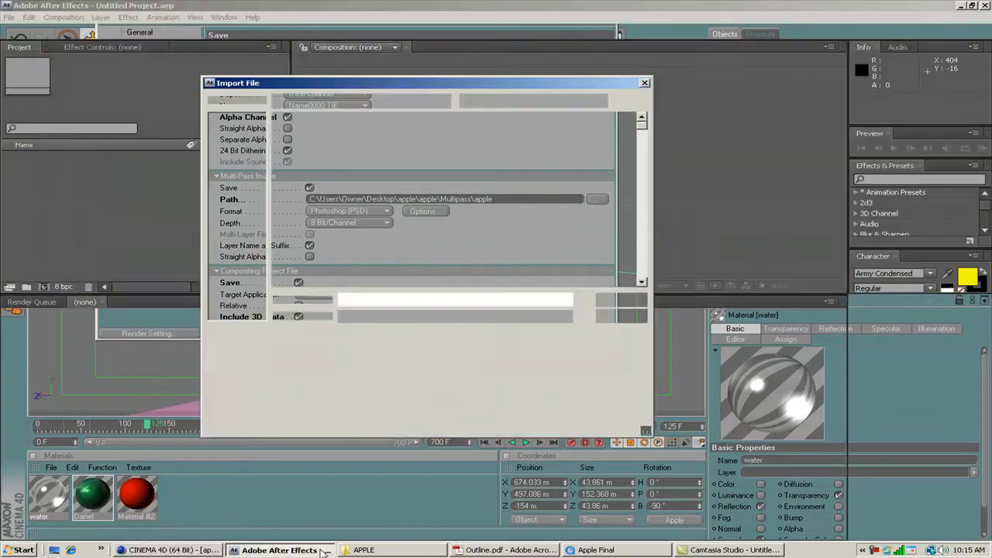
{"action": "double_click", "coordinate": [300, 128]}
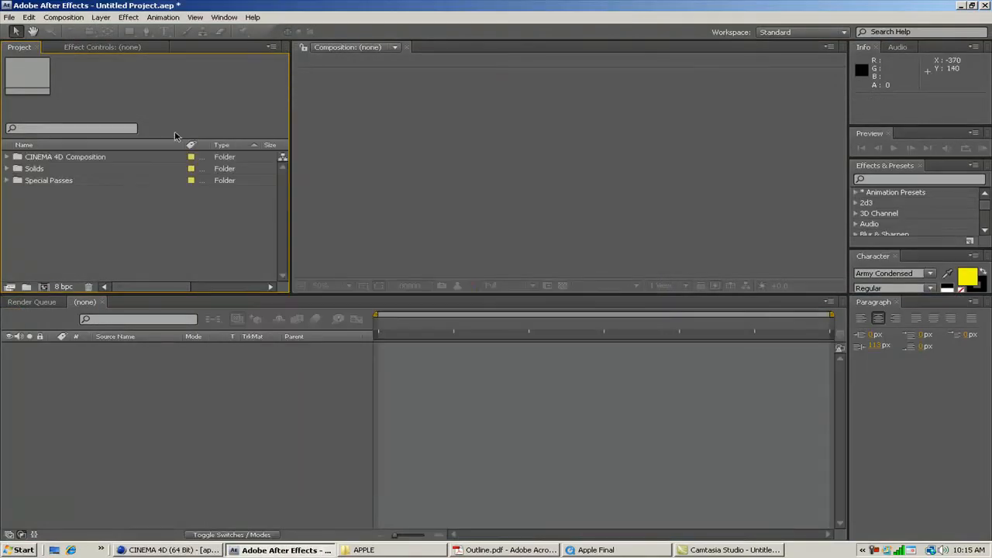
{"action": "left_click", "coordinate": [7, 158]}
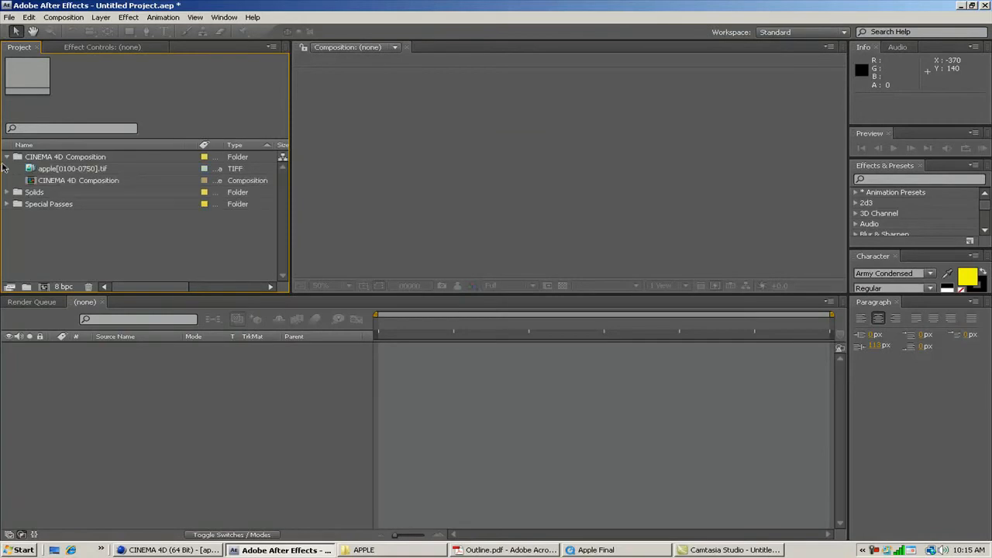
{"action": "left_click", "coordinate": [7, 192]}
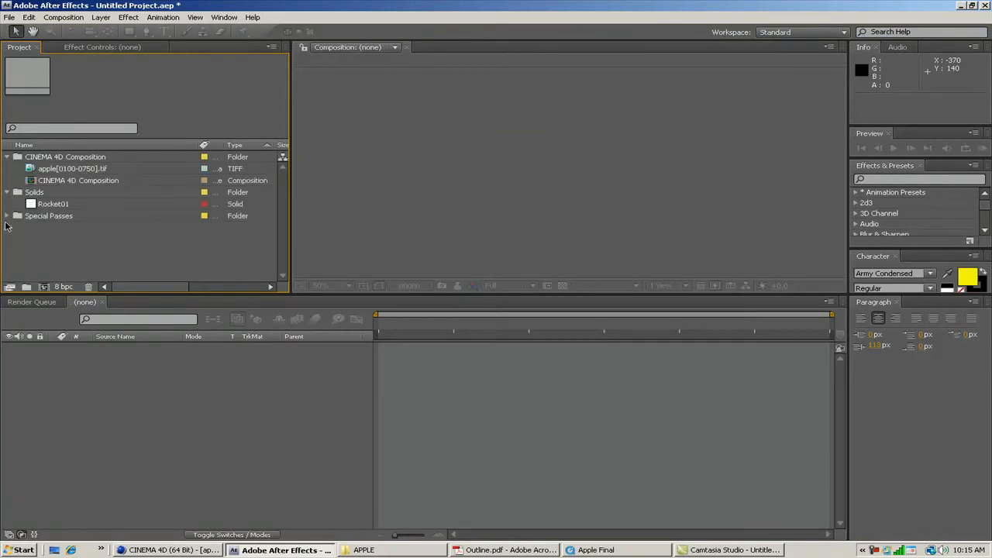
{"action": "left_click", "coordinate": [7, 215]}
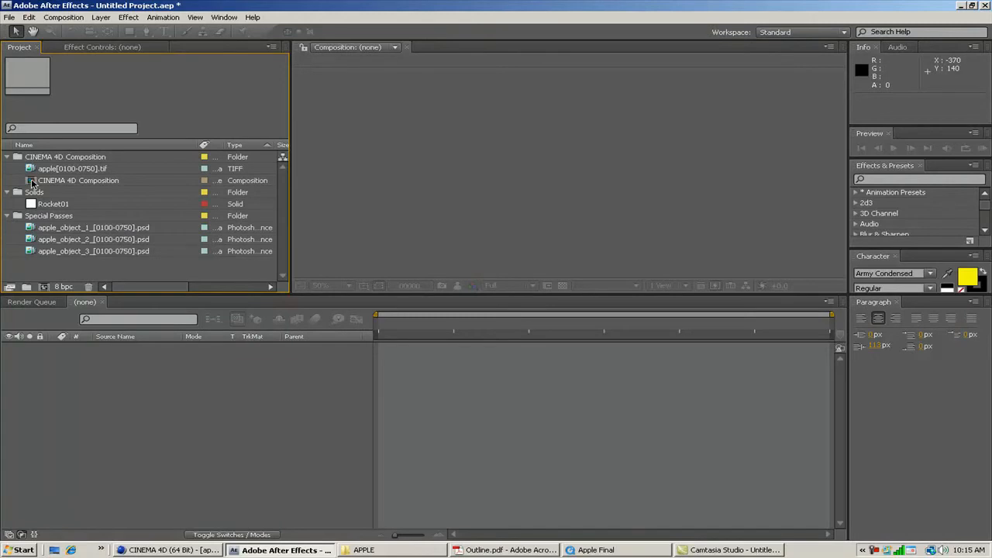
Step: Open CINEMA 4D Composition, end its work area at frame 650, and trim the composition to the work area
{"action": "double_click", "coordinate": [31, 181]}
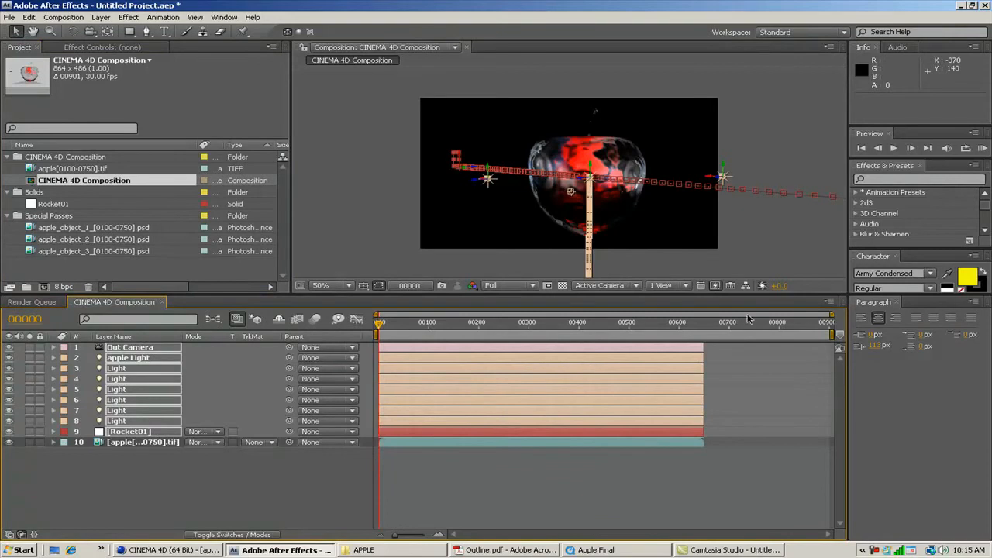
{"action": "left_click_drag", "start_coordinate": [830, 335], "coordinate": [704, 335]}
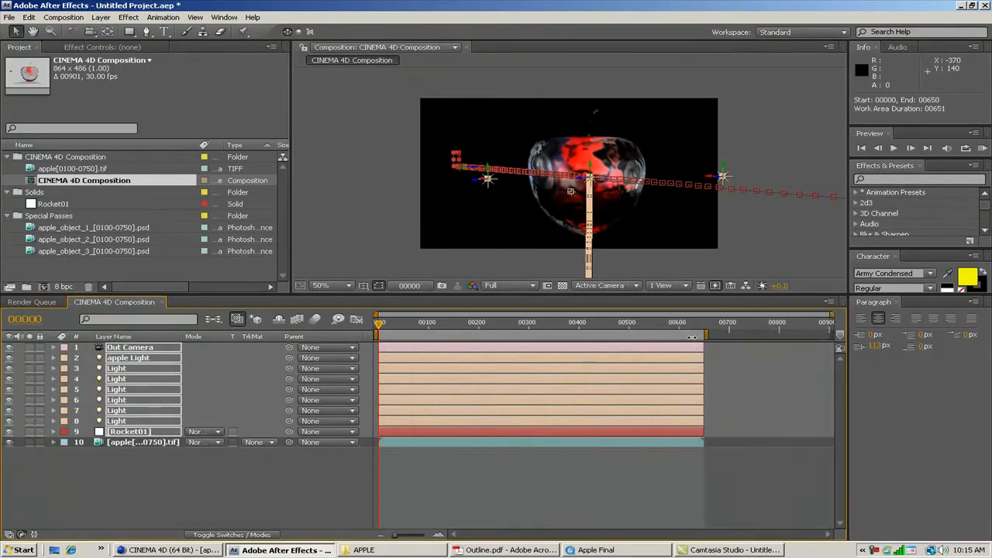
{"action": "right_click", "coordinate": [691, 338]}
{"action": "left_click", "coordinate": [720, 364]}
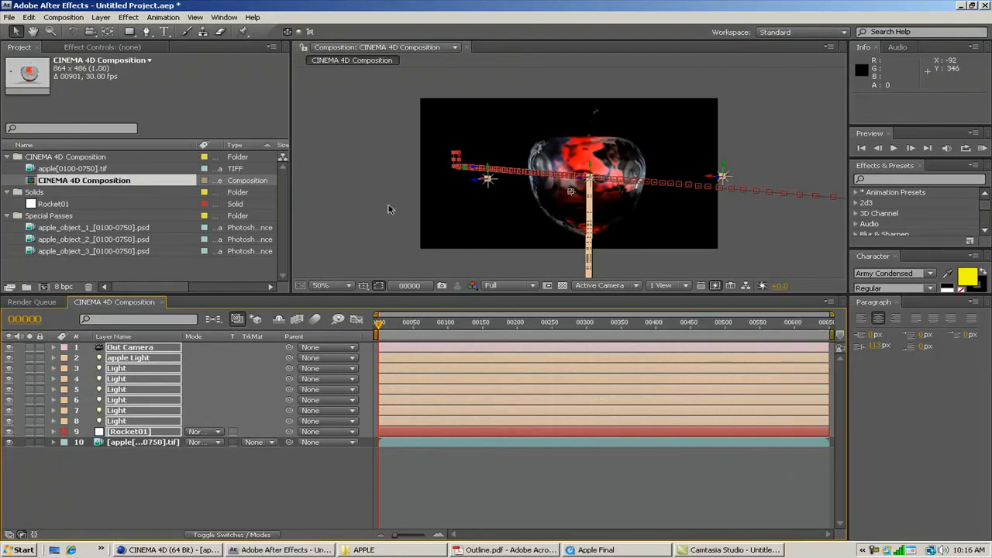
Step: Move the apple[0100-0750].tif footage into the Special Passes folder
{"action": "left_click", "coordinate": [71, 169]}
{"action": "left_click_drag", "start_coordinate": [32, 168], "coordinate": [34, 215]}
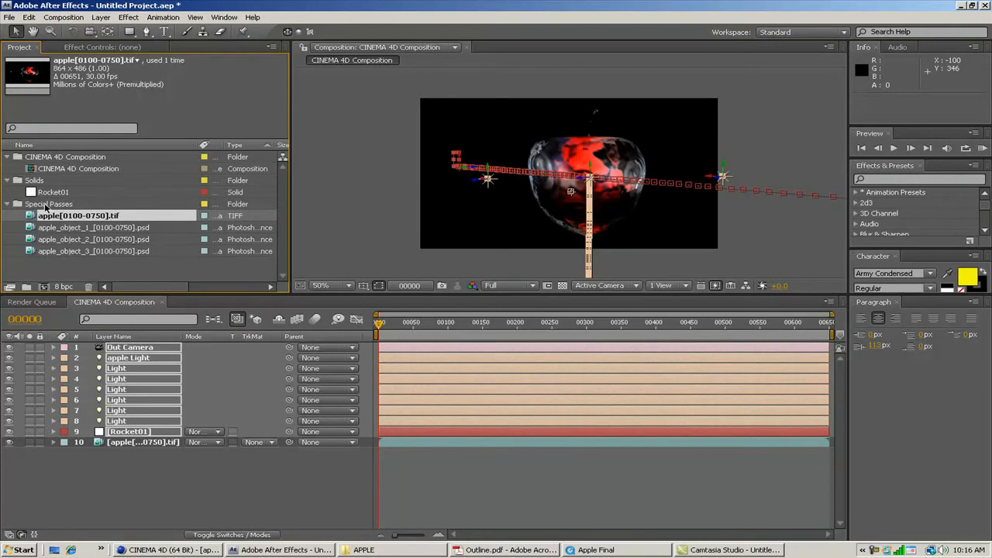
Step: Rename the CINEMA 4D Composition folder as Comps
{"action": "left_click", "coordinate": [48, 158]}
{"action": "key", "text": "Return"}
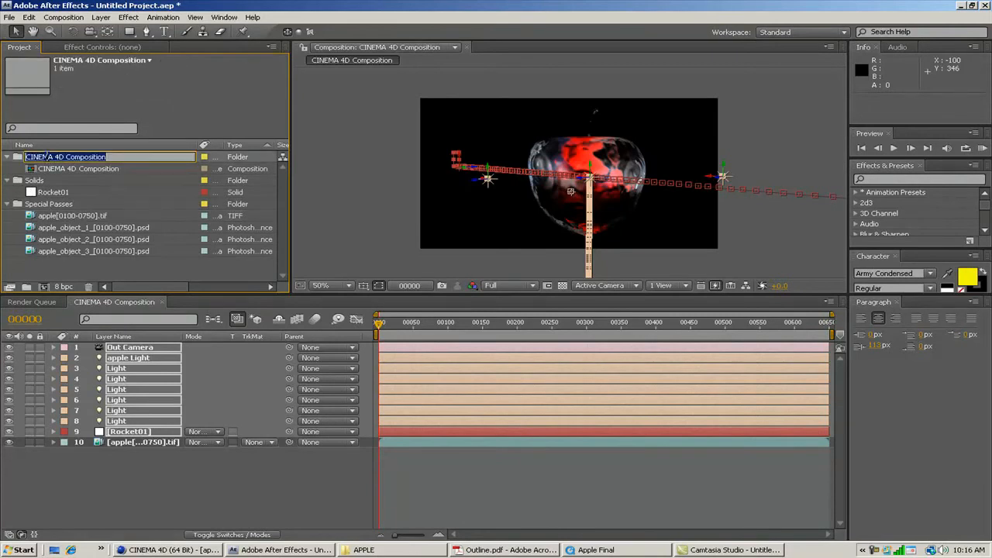
{"action": "type", "text": "Comp"}
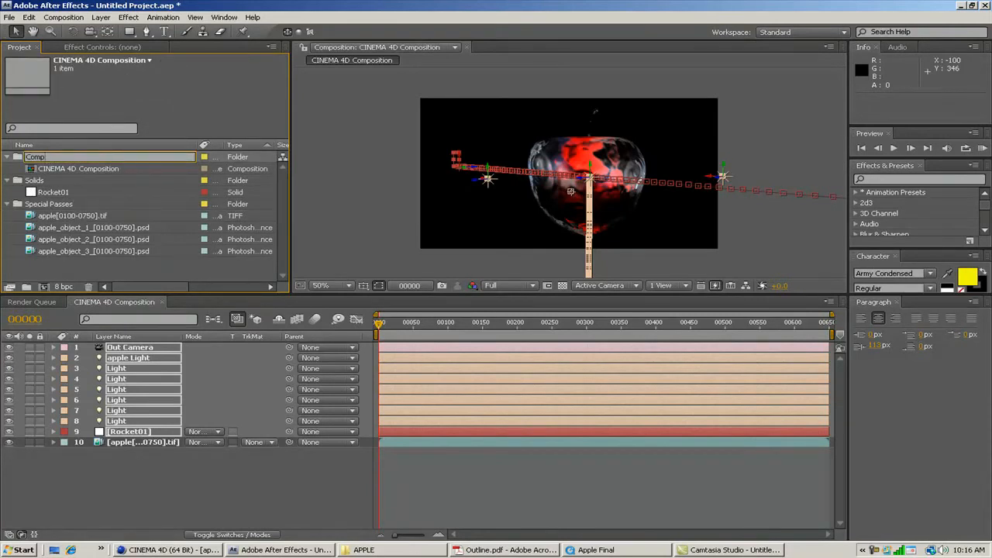
{"action": "type", "text": "s"}
{"action": "key", "text": "Return"}
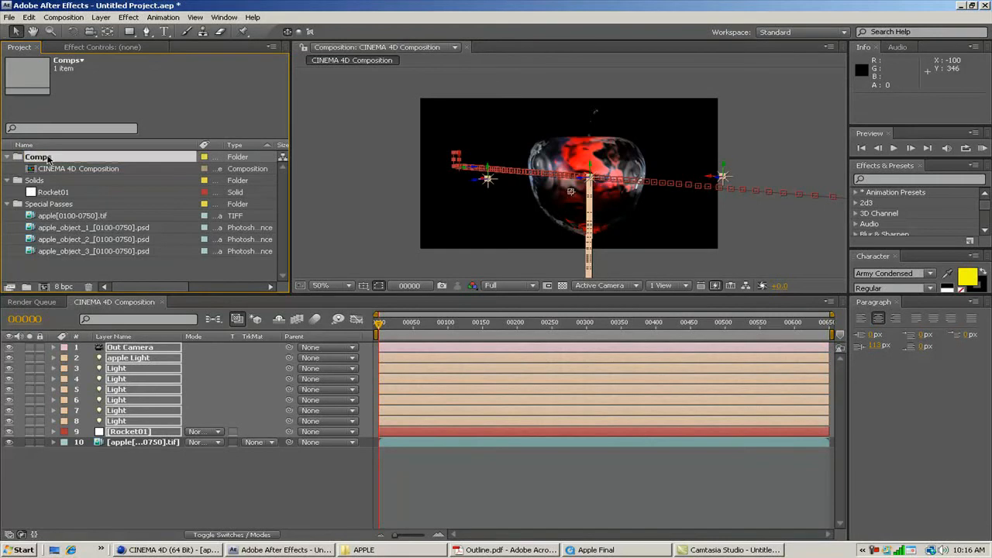
Step: Rename the Special Passes folder as 3D Pass
{"action": "left_click", "coordinate": [57, 204]}
{"action": "key", "text": "Return"}
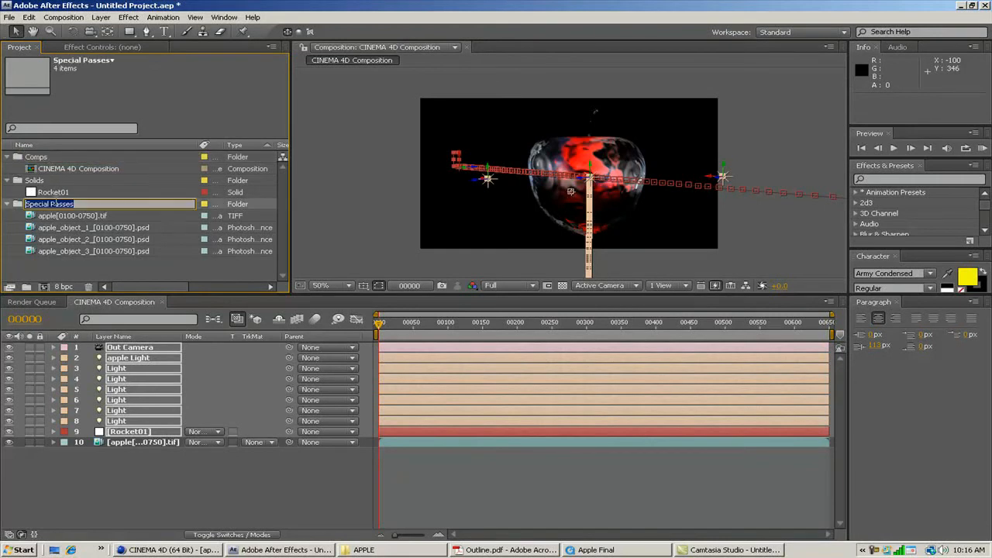
{"action": "type", "text": "3D Pass"}
{"action": "key", "text": "Return"}
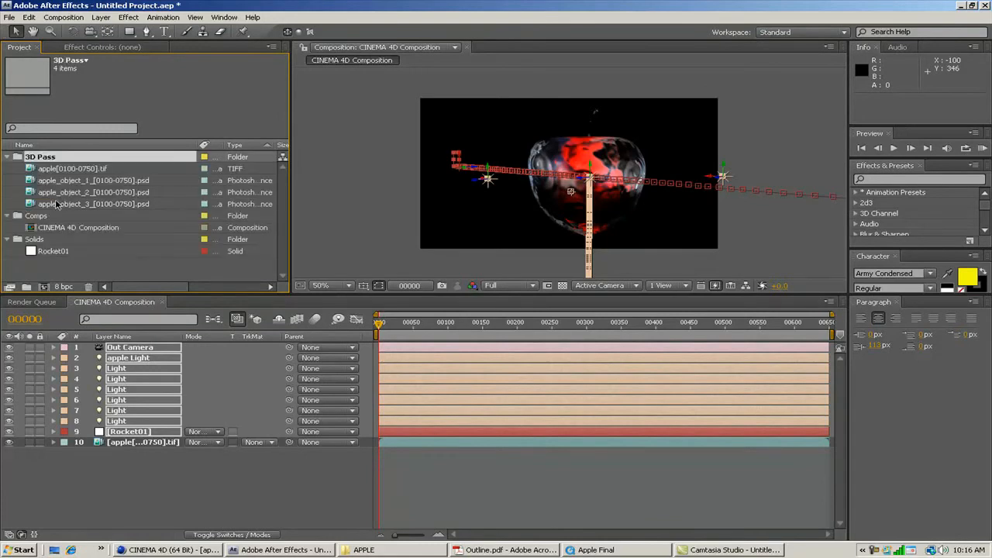
Step: Rename the folder containing the CINEMA 4D Composition as "* Comps" so it sorts first
{"action": "left_click", "coordinate": [39, 216]}
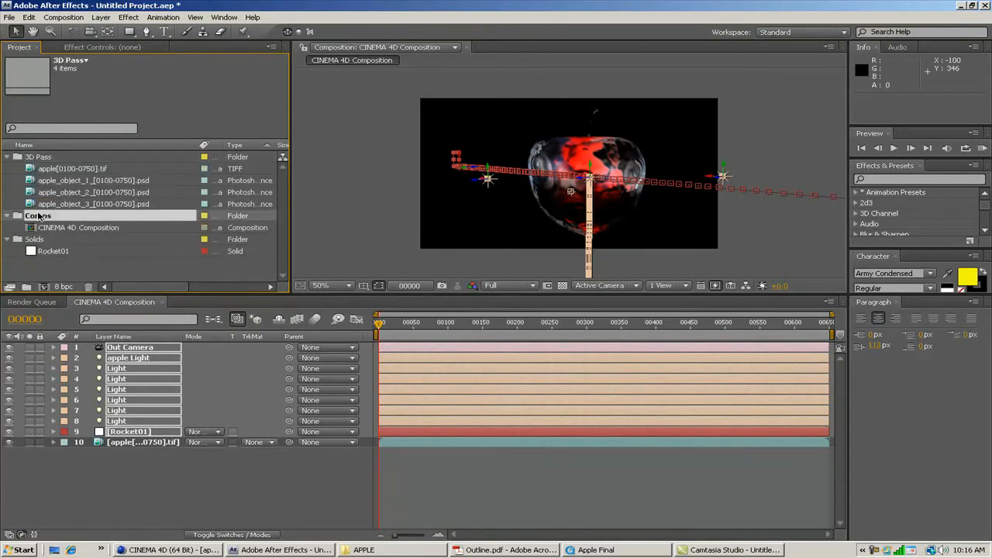
{"action": "key", "text": "Return"}
{"action": "type", "text": "*"}
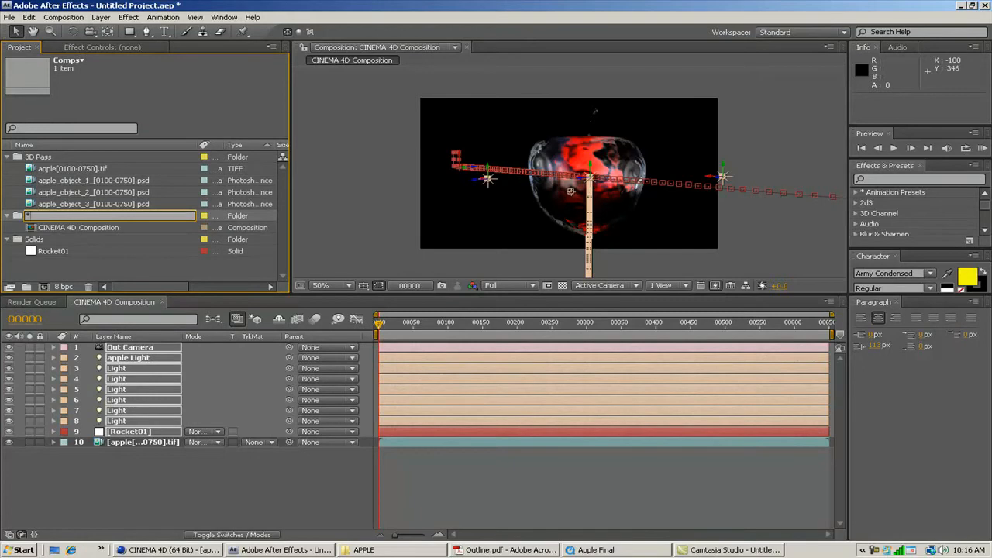
{"action": "type", "text": " Comps"}
{"action": "key", "text": "Return"}
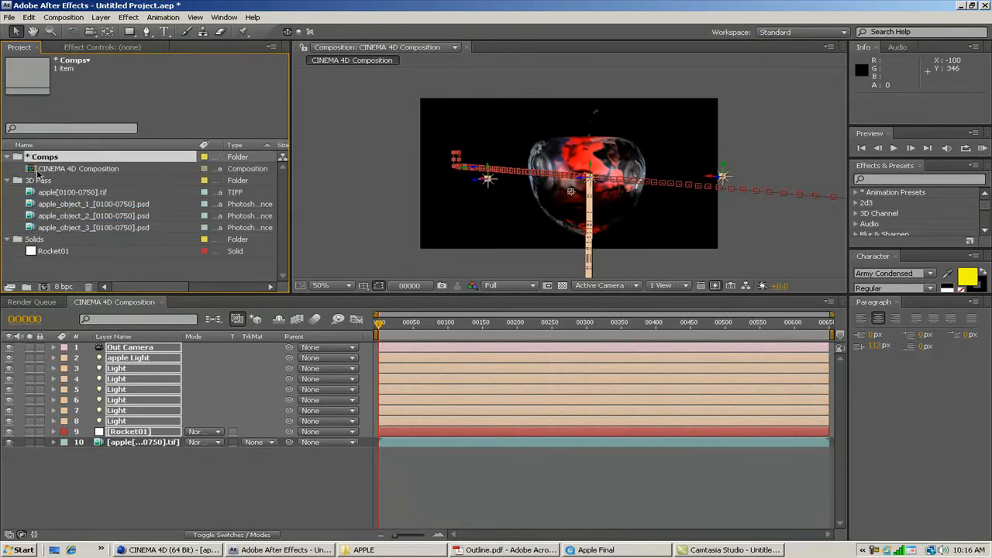
Step: Create a new composition from the apple[0100-0750].tif footage
{"action": "left_click", "coordinate": [31, 193]}
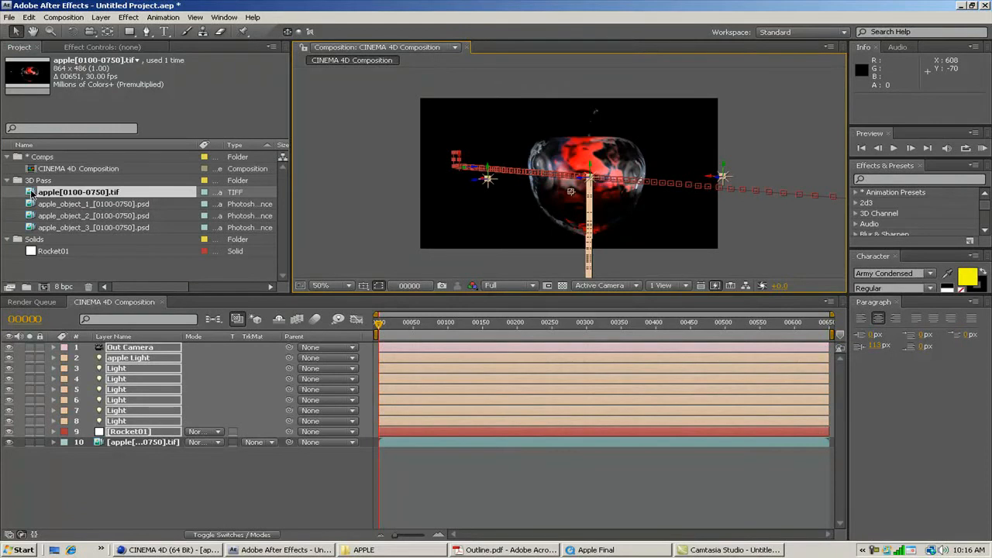
{"action": "left_click_drag", "start_coordinate": [31, 196], "coordinate": [44, 287]}
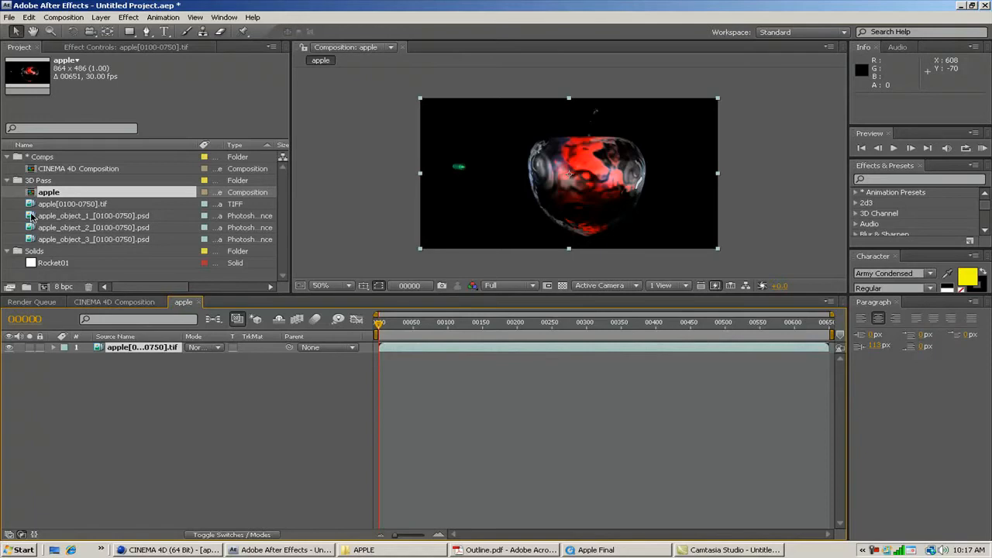
Step: Preview the apple_object_1_[0100-0750].psd footage, scrub a few frames ahead, and close its viewer
{"action": "double_click", "coordinate": [31, 217]}
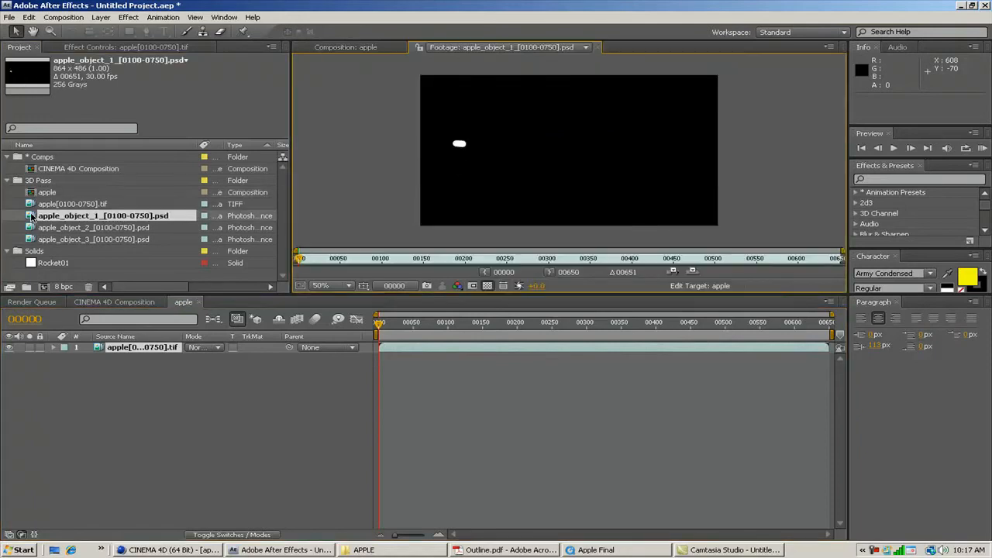
{"action": "mouse_move", "coordinate": [301, 260]}
{"action": "left_mouse_down"}
{"action": "mouse_move", "coordinate": [394, 254]}
{"action": "mouse_move", "coordinate": [335, 257]}
{"action": "mouse_move", "coordinate": [322, 248]}
{"action": "mouse_move", "coordinate": [308, 258]}
{"action": "left_mouse_up"}
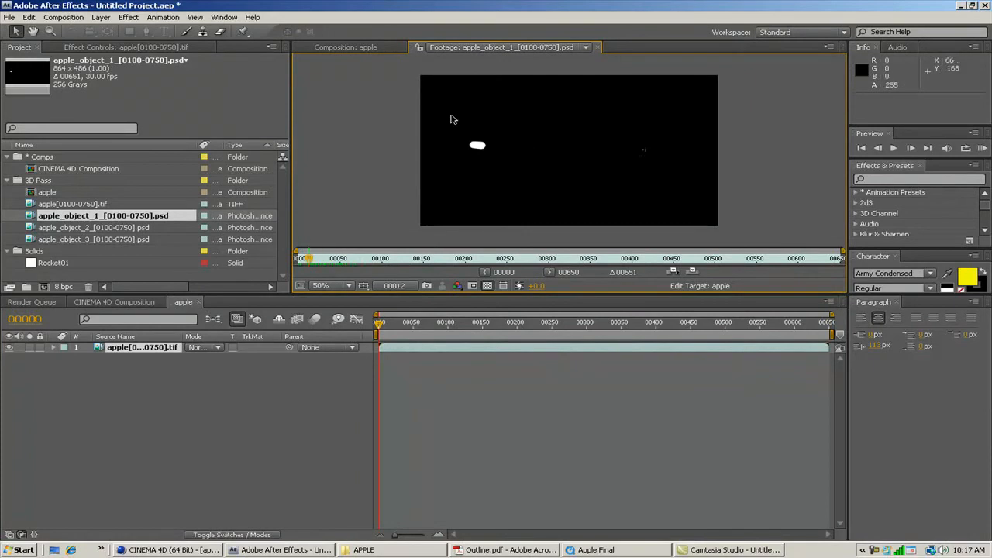
{"action": "left_click", "coordinate": [596, 48]}
Step: Place apple_object_1_[0100-0750].psd above the TIFF layer, set it as that layer's Luma Matte, and scrub to check
{"action": "left_click_drag", "start_coordinate": [33, 218], "coordinate": [110, 348]}
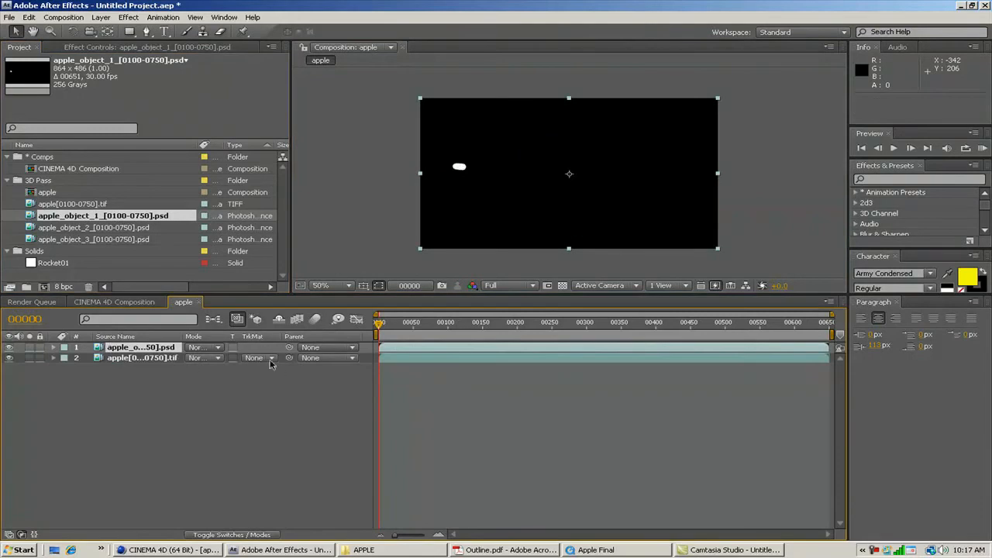
{"action": "left_click", "coordinate": [268, 359]}
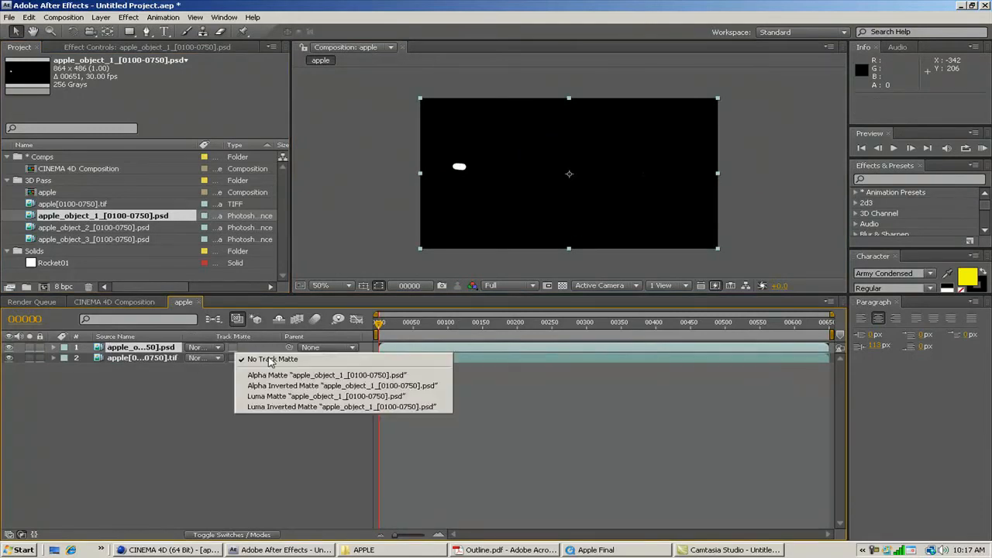
{"action": "left_click", "coordinate": [264, 396]}
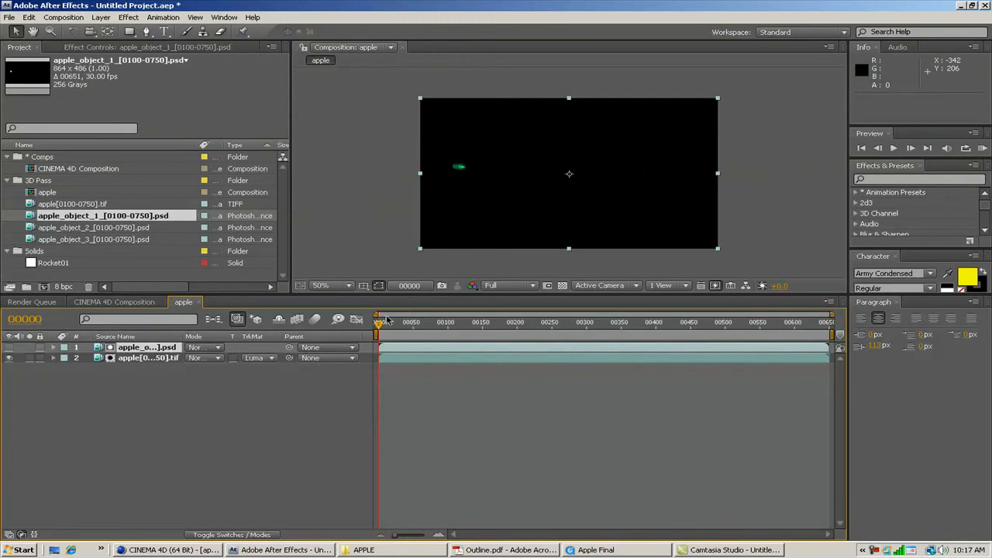
{"action": "mouse_move", "coordinate": [379, 328]}
{"action": "left_mouse_down"}
{"action": "mouse_move", "coordinate": [426, 324]}
{"action": "mouse_move", "coordinate": [381, 324]}
{"action": "left_mouse_up"}
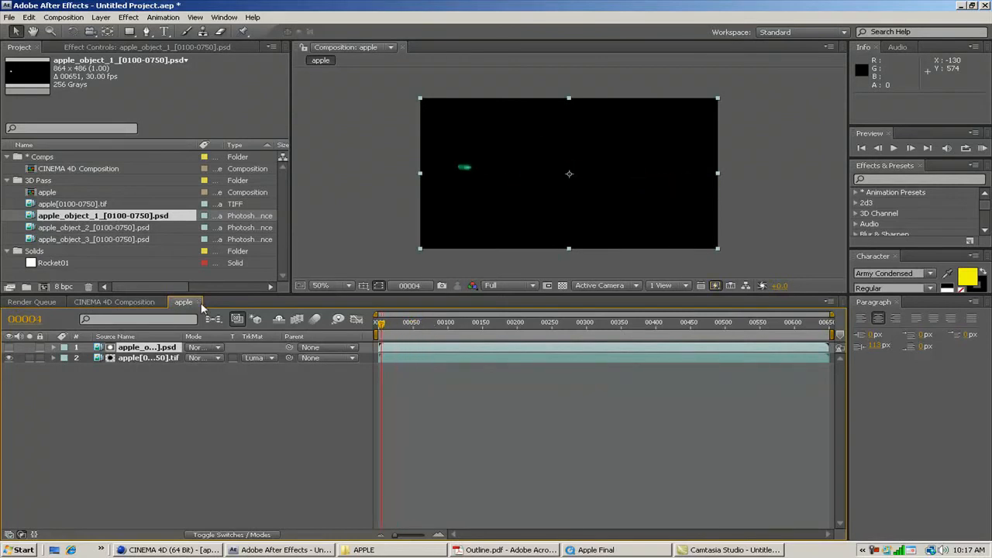
Step: Close the apple composition's timeline and move the composition into the * Comps folder
{"action": "left_click", "coordinate": [199, 302]}
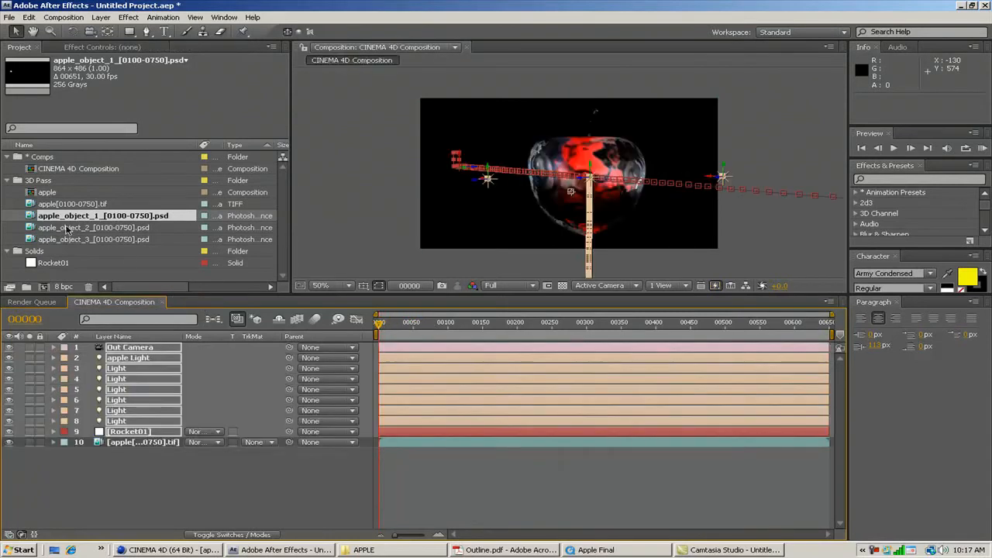
{"action": "left_click_drag", "start_coordinate": [31, 188], "coordinate": [40, 160]}
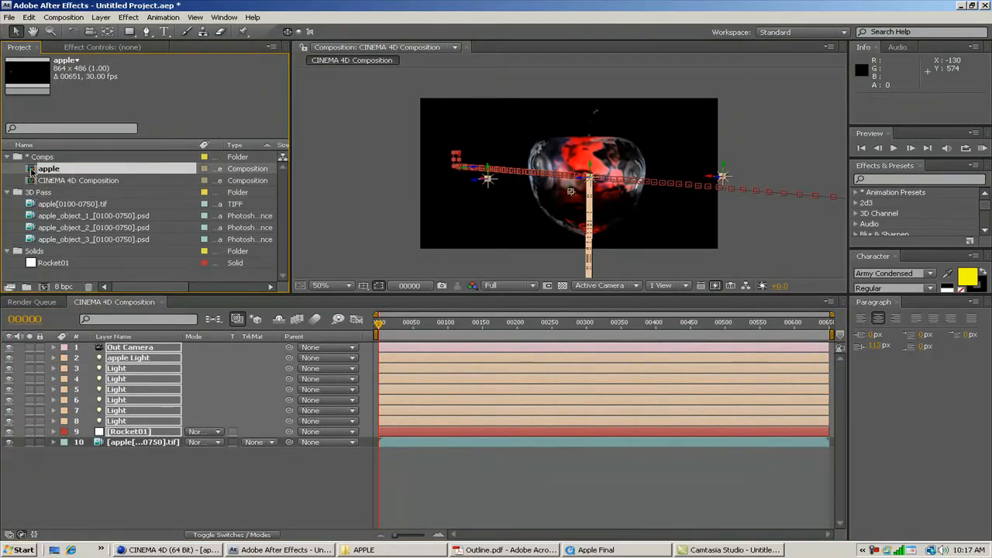
Step: Duplicate the apple composition, open the copy, and select its object-buffer matte layer
{"action": "key", "text": "ctrl+d"}
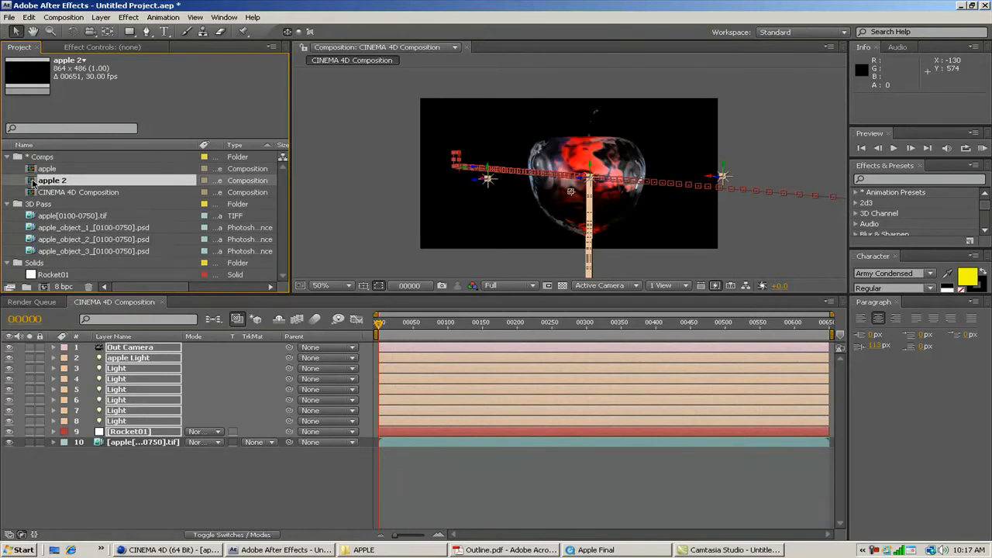
{"action": "double_click", "coordinate": [32, 182]}
{"action": "left_click", "coordinate": [144, 349]}
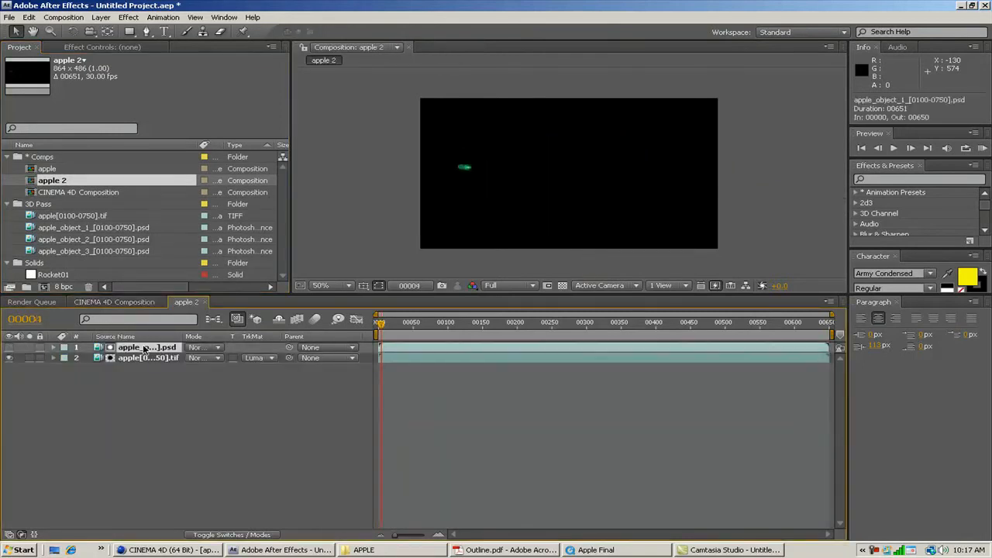
Step: Preview the apple_object_2_[0100-0750].psd footage, scrub to frame 58, and close its viewer
{"action": "left_click", "coordinate": [54, 241]}
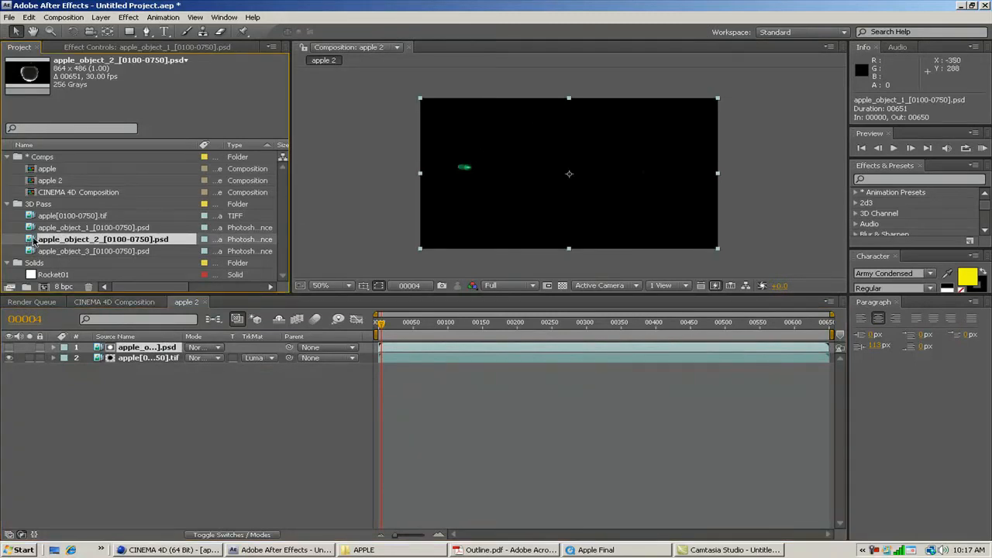
{"action": "double_click", "coordinate": [34, 241]}
{"action": "left_click_drag", "start_coordinate": [299, 262], "coordinate": [347, 257]}
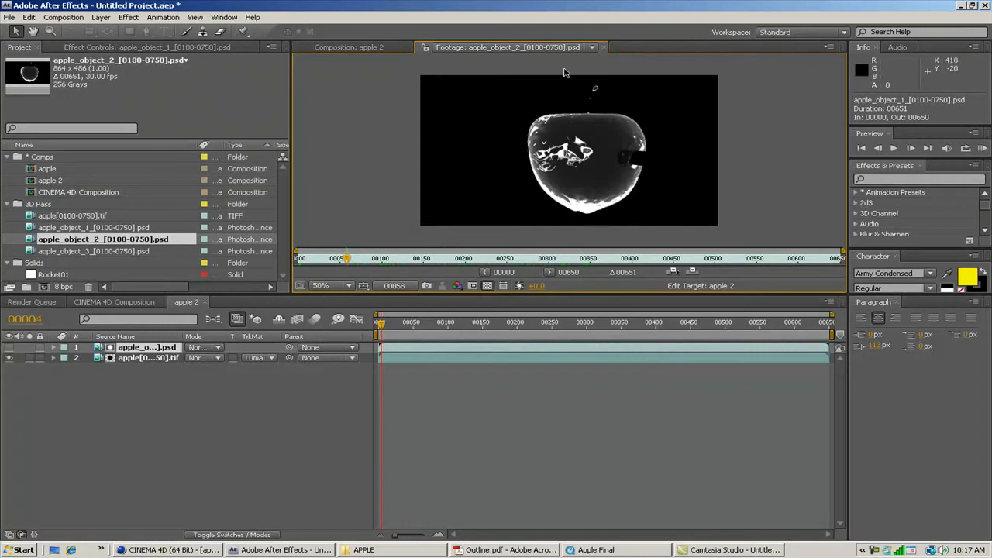
{"action": "left_click", "coordinate": [604, 47]}
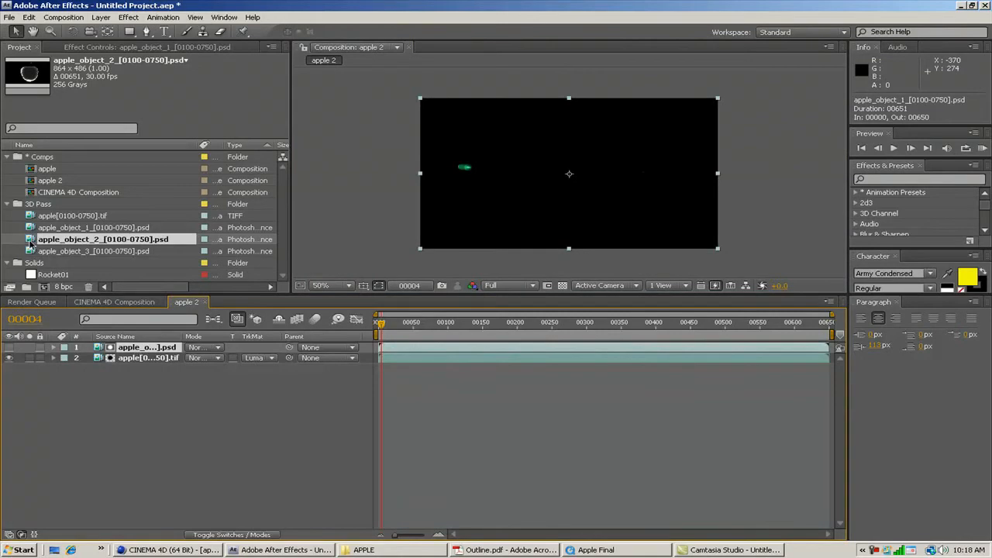
Step: Replace the matte layer's source in apple 2 with apple_object_2_[0100-0750].psd, check the matte, and close the composition
{"action": "left_click_drag", "start_coordinate": [32, 241], "coordinate": [126, 351]}
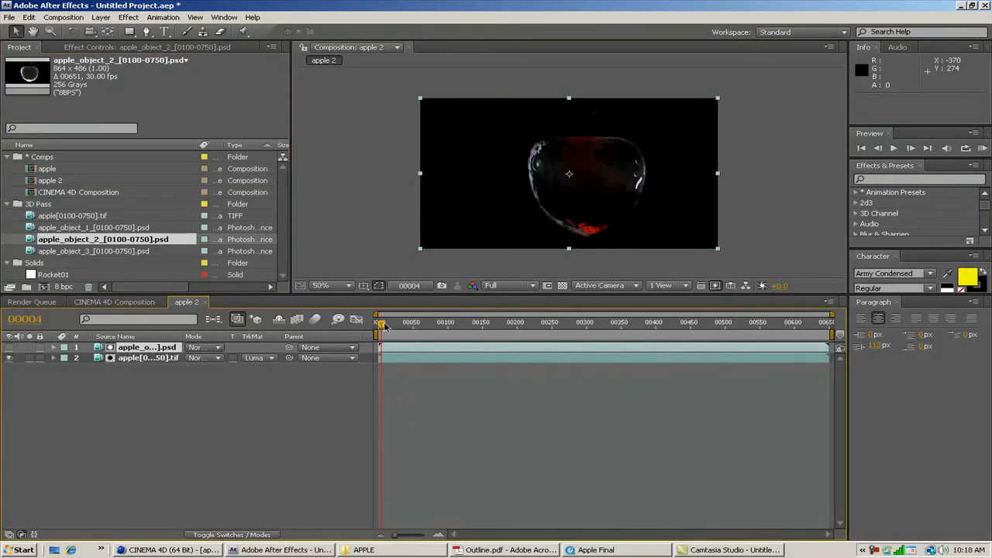
{"action": "mouse_move", "coordinate": [380, 324]}
{"action": "left_mouse_down"}
{"action": "mouse_move", "coordinate": [489, 327]}
{"action": "mouse_move", "coordinate": [385, 329]}
{"action": "left_mouse_up"}
{"action": "left_click", "coordinate": [206, 301]}
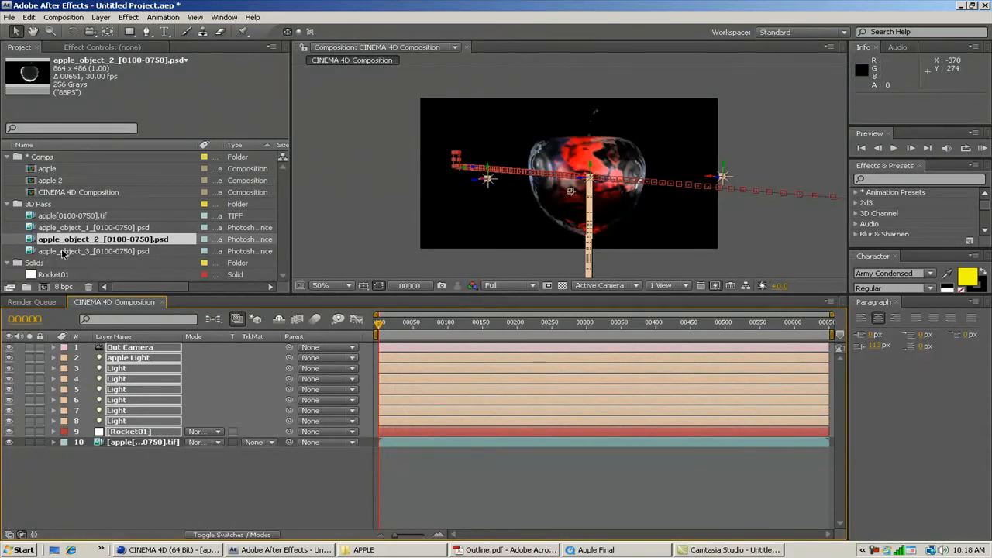
Step: Create a black solid layer in the CINEMA 4D Composition
{"action": "right_click", "coordinate": [199, 482]}
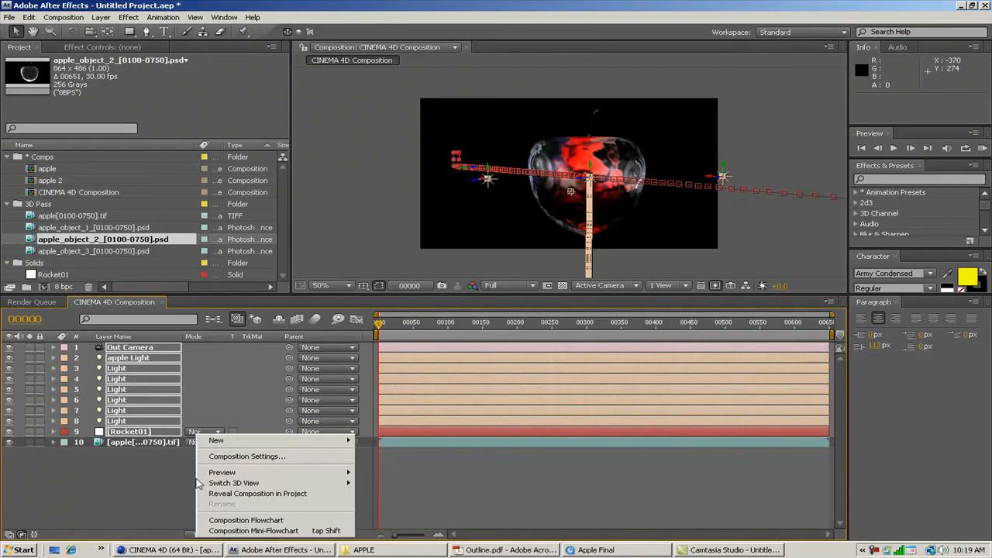
{"action": "mouse_move", "coordinate": [256, 446]}
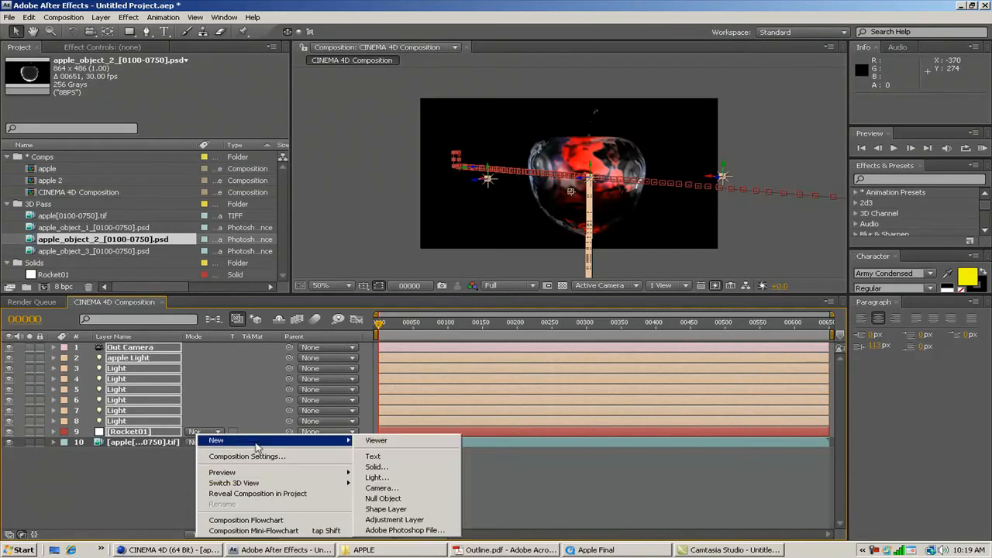
{"action": "left_click", "coordinate": [376, 466]}
{"action": "left_click", "coordinate": [224, 330]}
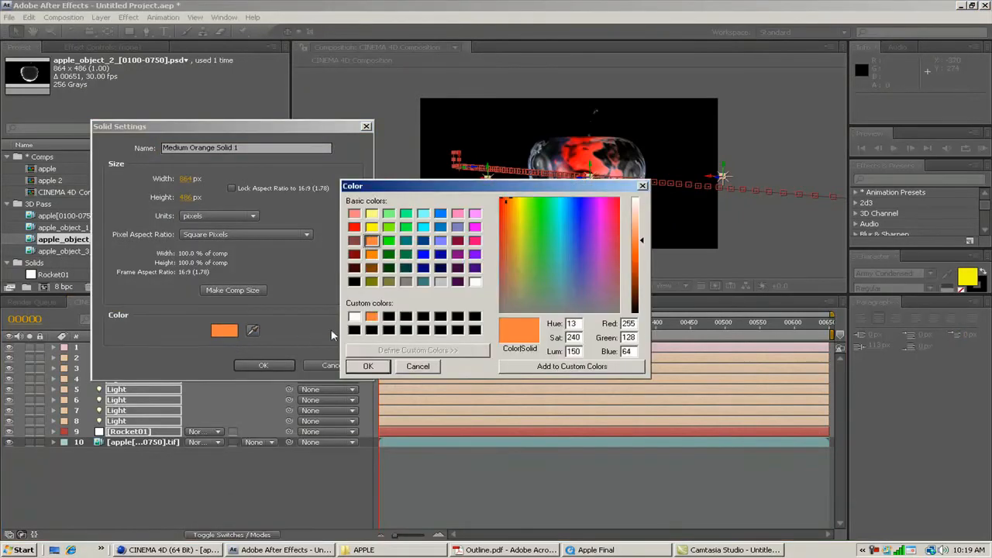
{"action": "left_click", "coordinate": [354, 330]}
{"action": "left_click", "coordinate": [366, 366]}
{"action": "left_click", "coordinate": [263, 365]}
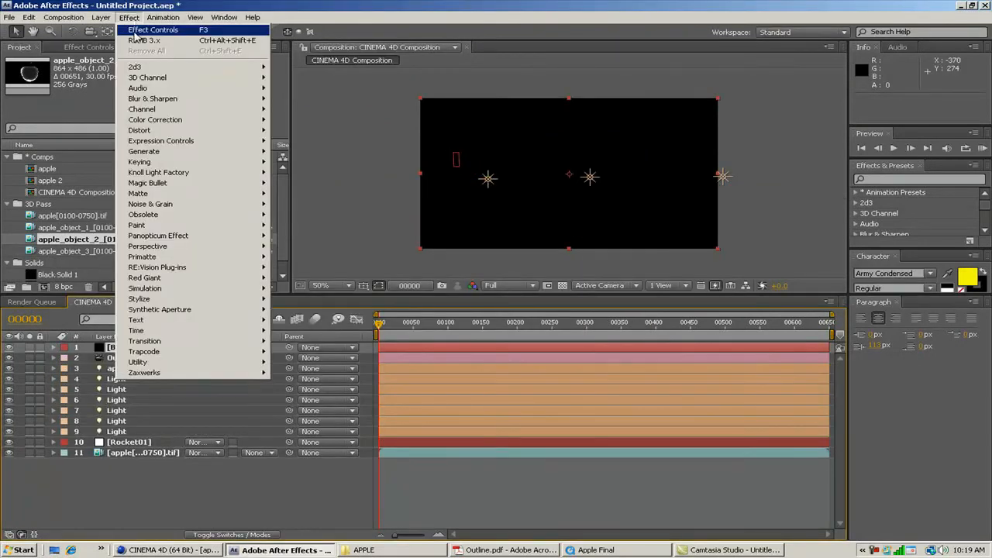
Step: Apply the Knoll Light Factory LF Glow effect to the black solid and set the layer's blending mode to Screen
{"action": "mouse_move", "coordinate": [185, 177]}
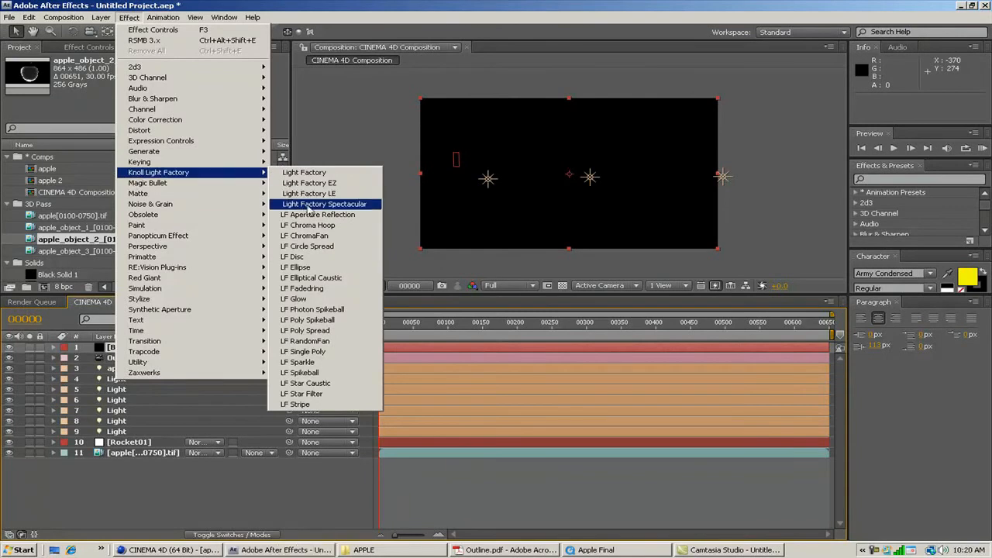
{"action": "left_click", "coordinate": [311, 301]}
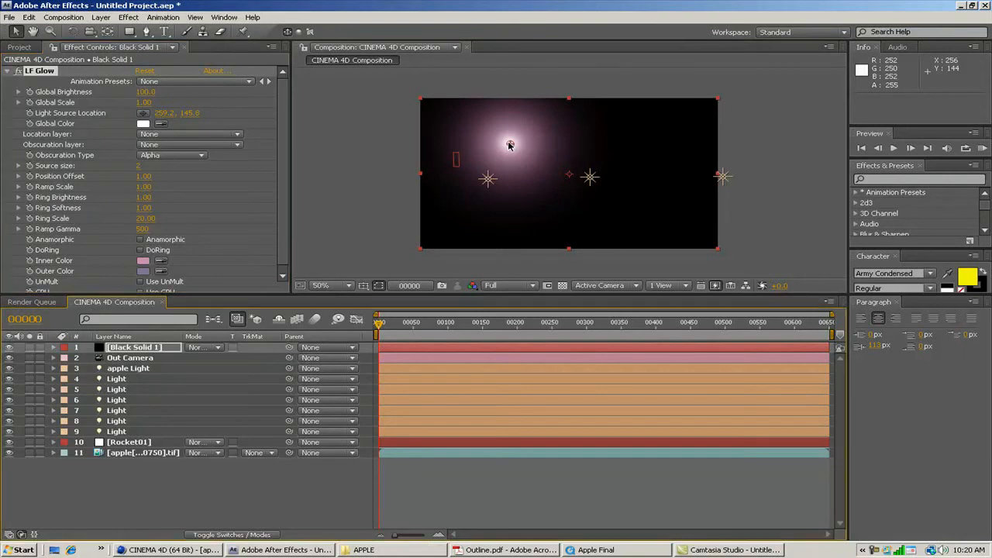
{"action": "left_click", "coordinate": [219, 348]}
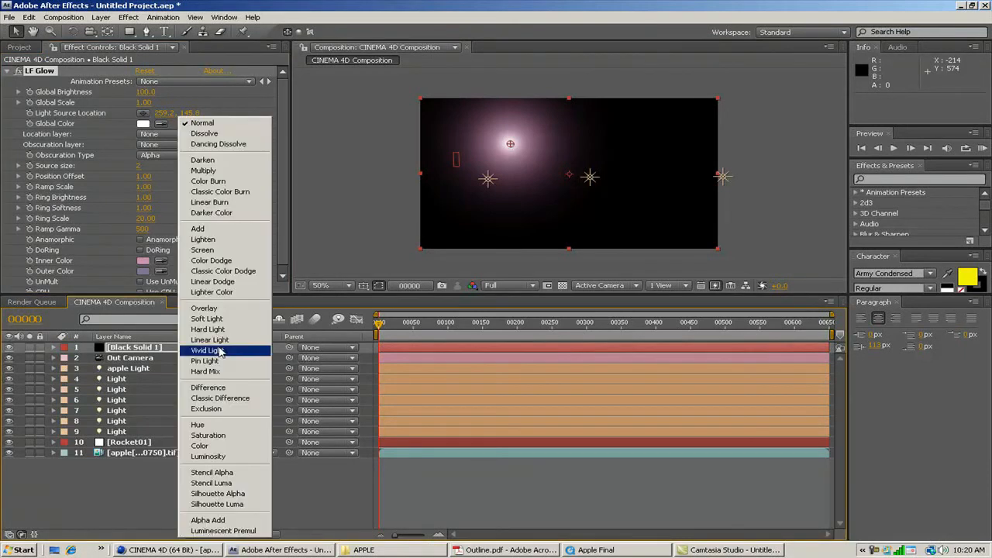
{"action": "left_click", "coordinate": [218, 250]}
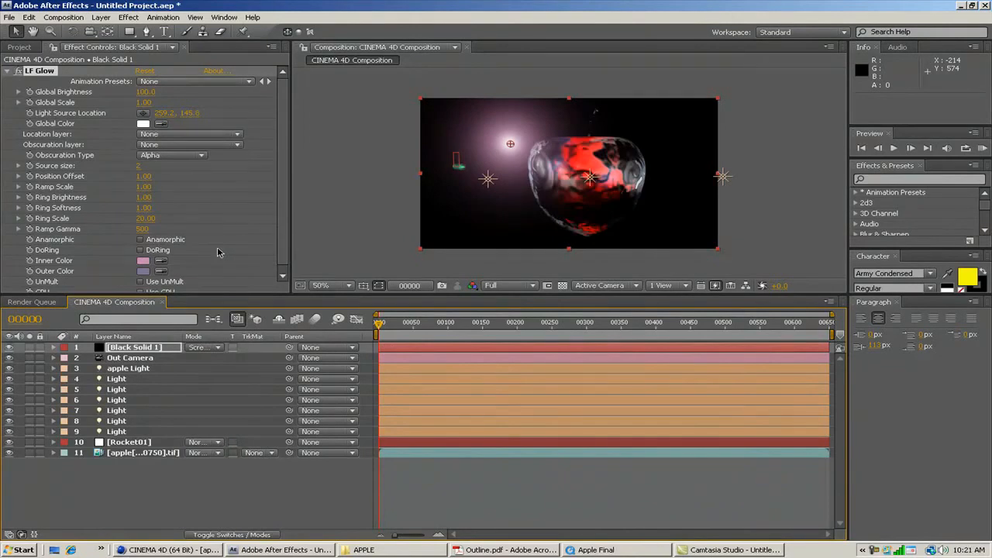
Step: Inspect Rocket01's External Compositing tag in CINEMA 4D and its matching Rocket01 layer in After Effects, ending with the black solid selected
{"action": "left_click", "coordinate": [135, 348]}
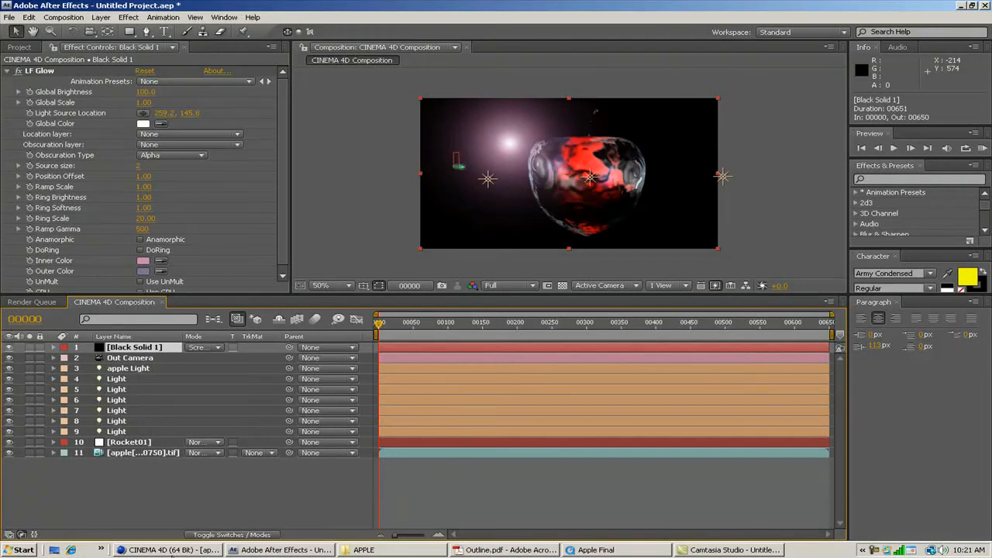
{"action": "left_click", "coordinate": [186, 550]}
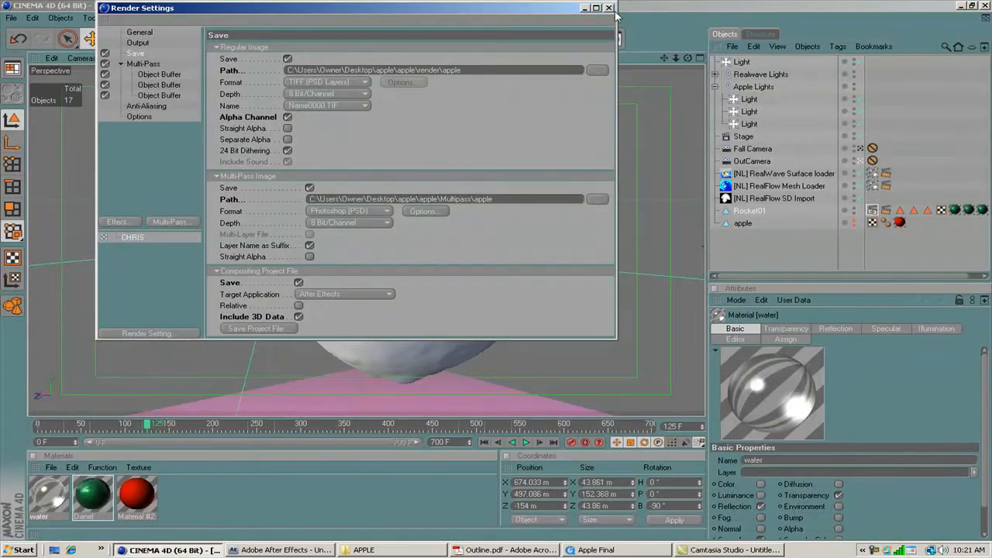
{"action": "left_click", "coordinate": [609, 8]}
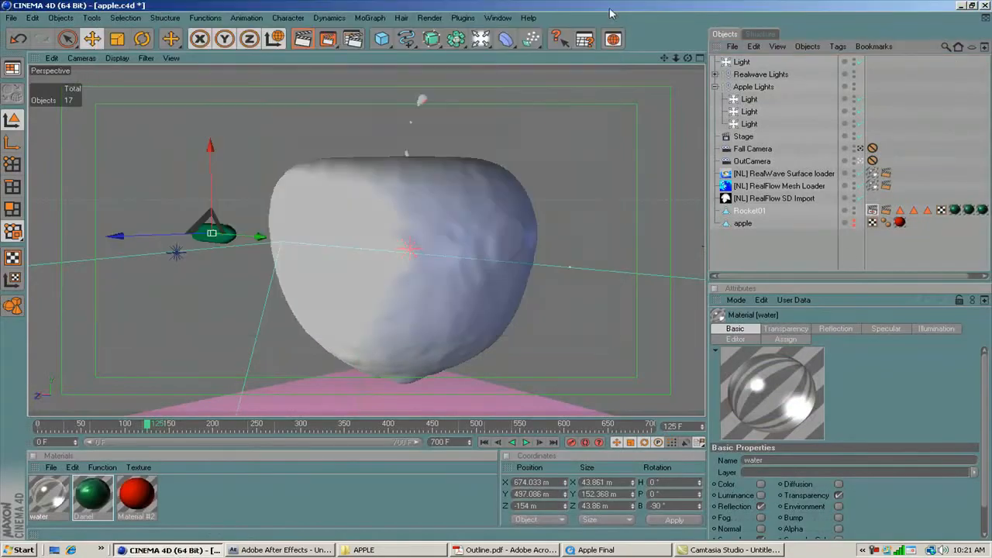
{"action": "left_click", "coordinate": [872, 211]}
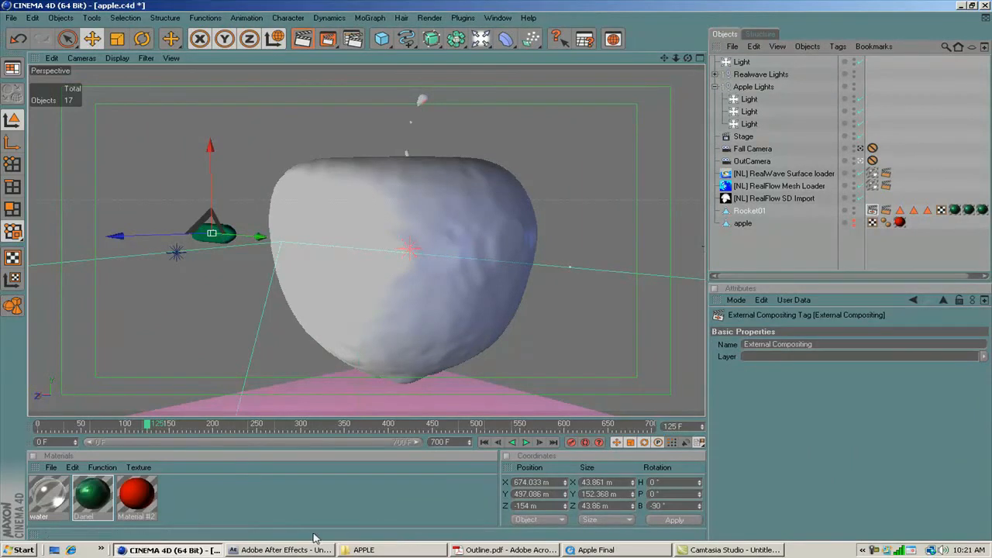
{"action": "left_click", "coordinate": [308, 549]}
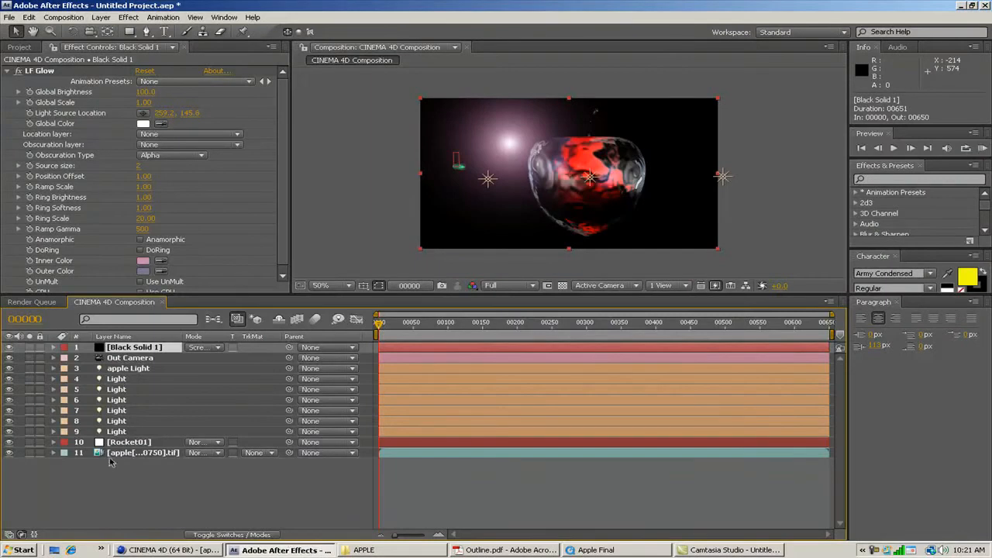
{"action": "left_click", "coordinate": [135, 444]}
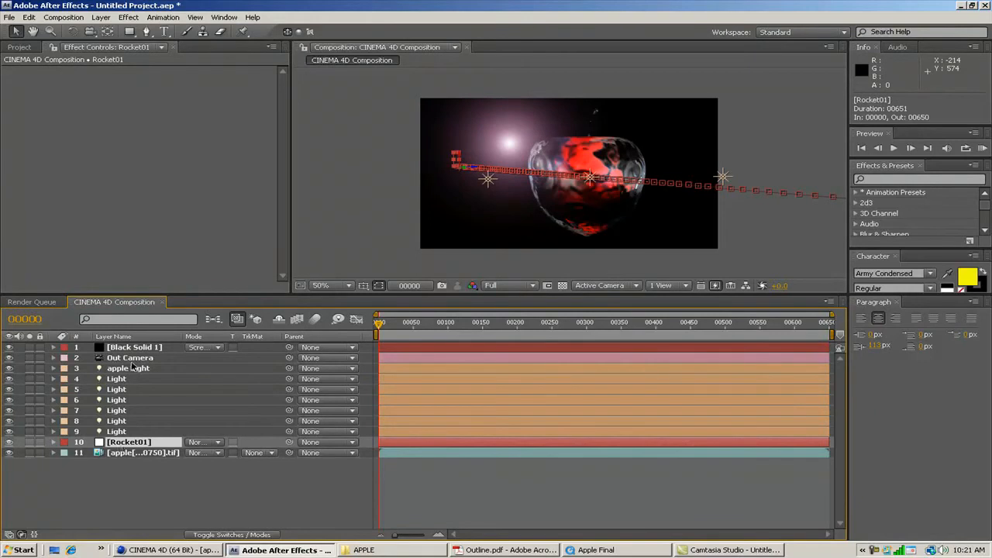
{"action": "left_click", "coordinate": [128, 350]}
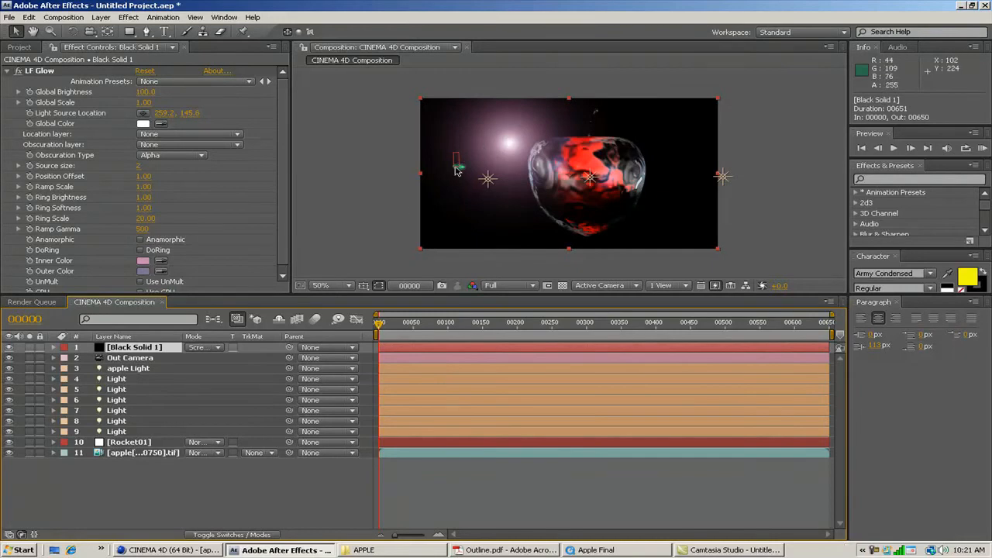
Step: Open the 3d expression text file from the APPLE folder in Notepad and minimize the folder window
{"action": "left_click", "coordinate": [409, 548]}
{"action": "left_click", "coordinate": [564, 270]}
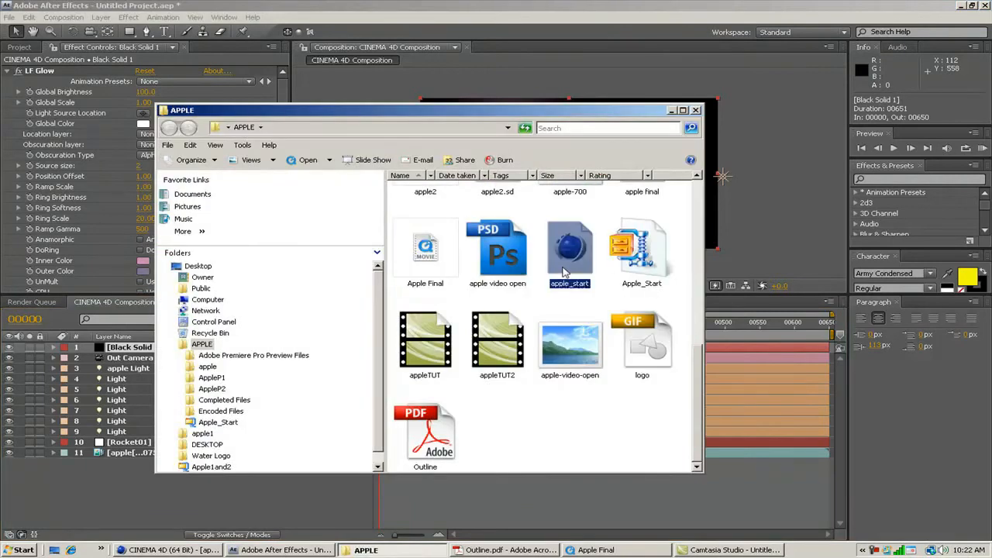
{"action": "scroll", "coordinate": [564, 271], "scroll_direction": "up", "scroll_amount": 2}
{"action": "scroll", "coordinate": [564, 270], "scroll_direction": "up", "scroll_amount": 3}
{"action": "double_click", "coordinate": [568, 303]}
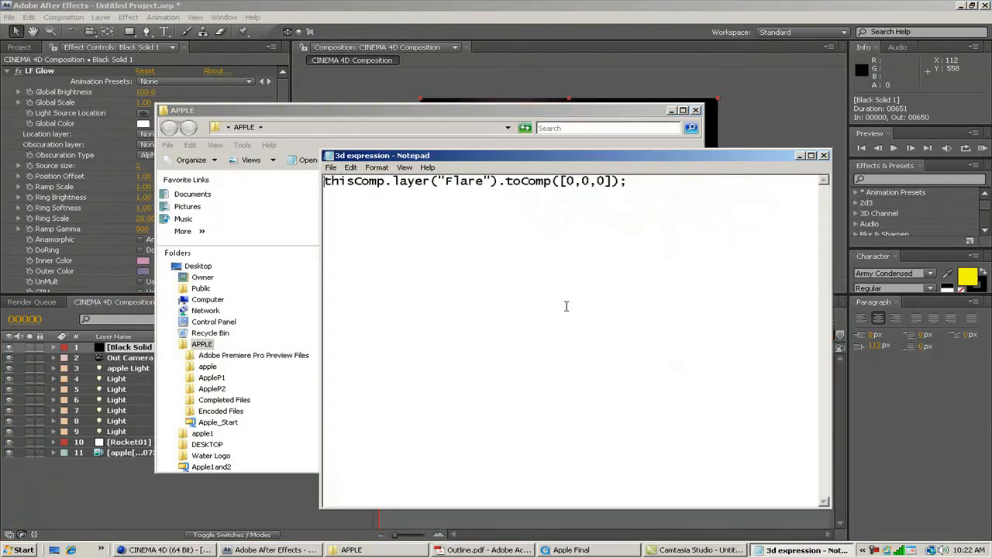
{"action": "left_click", "coordinate": [671, 110]}
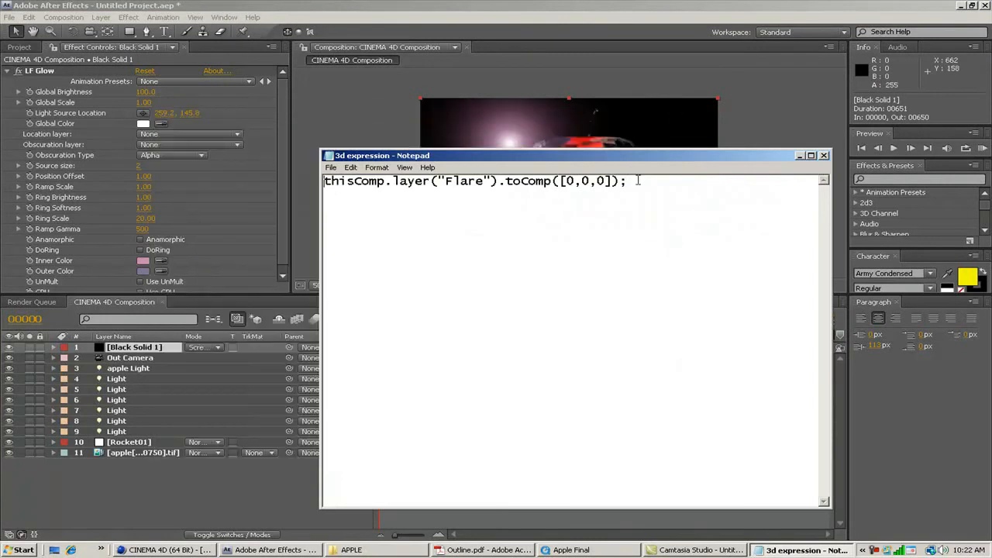
Step: Copy the whole toComp expression from the text file and return to After Effects
{"action": "left_click_drag", "start_coordinate": [638, 180], "coordinate": [314, 181]}
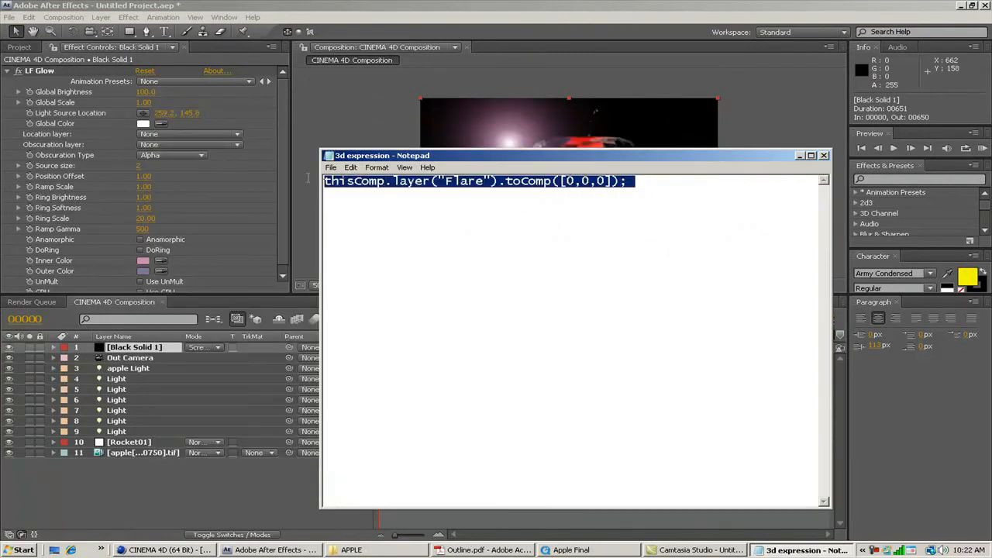
{"action": "right_click", "coordinate": [361, 180]}
{"action": "left_click", "coordinate": [394, 214]}
{"action": "left_click", "coordinate": [548, 6]}
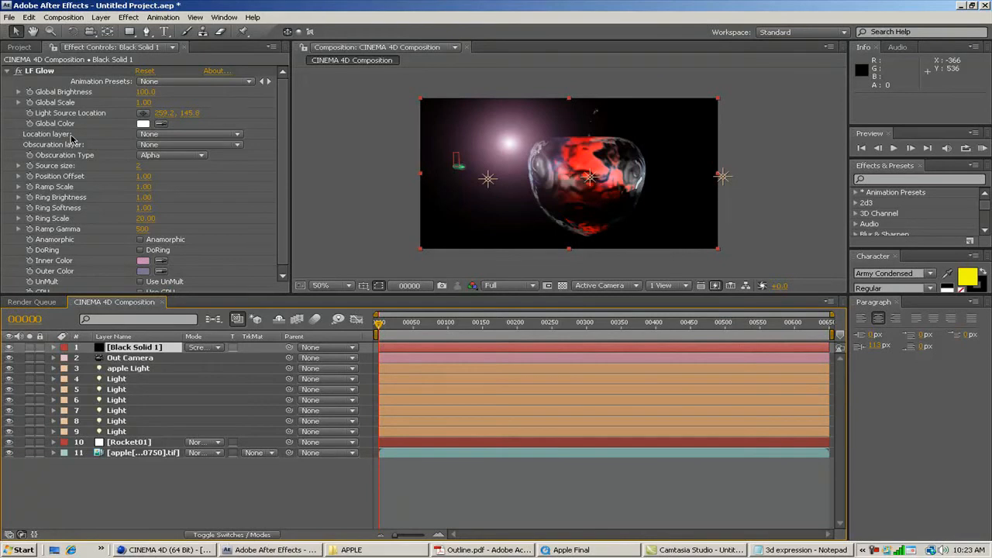
Step: Add the expression thisComp.layer("Rocket01").toComp([0,0,0]); to LF Glow's Light Source Location and scrub to frame 32 to check the tracking
{"action": "left_click", "coordinate": [30, 114], "text": "alt"}
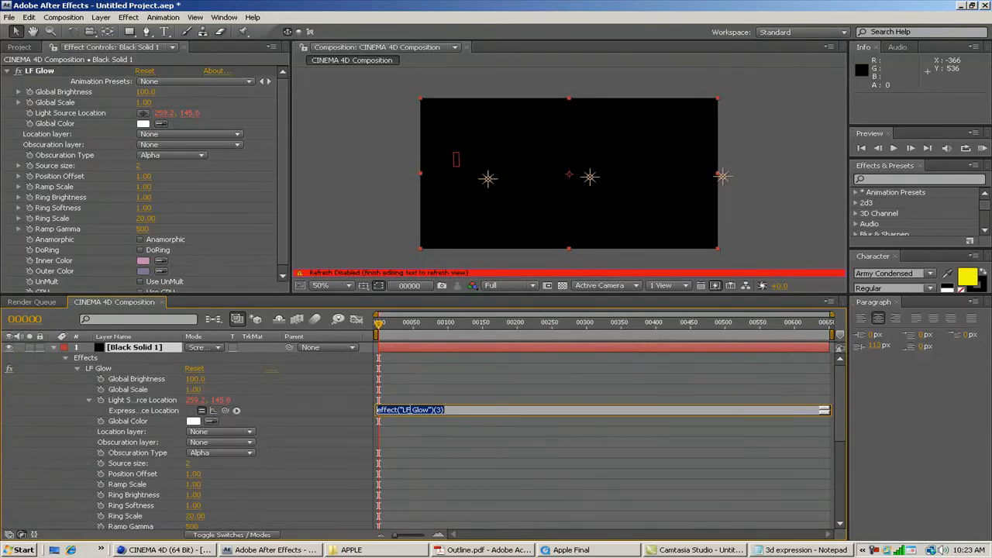
{"action": "right_click", "coordinate": [410, 410]}
{"action": "left_click", "coordinate": [431, 311]}
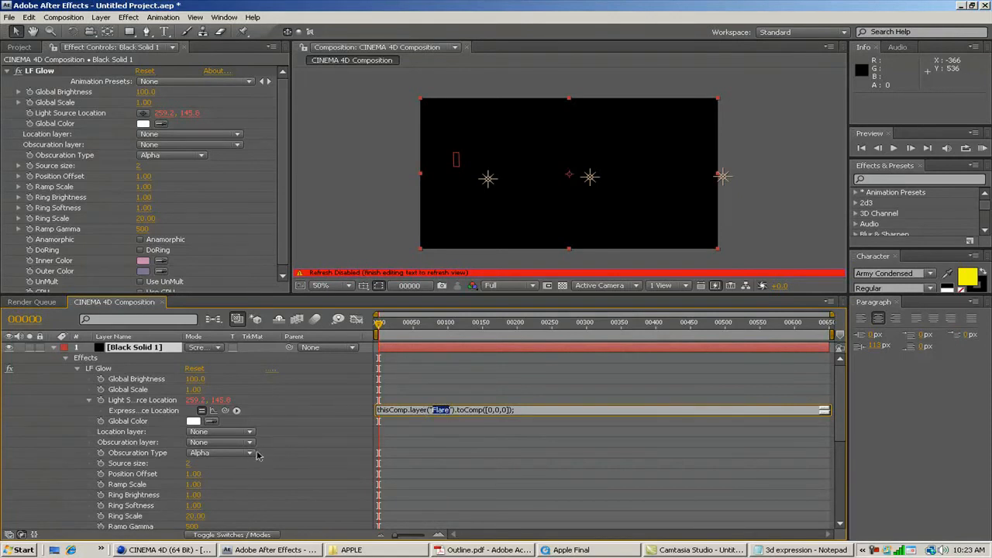
{"action": "type", "text": "R.ocket"}
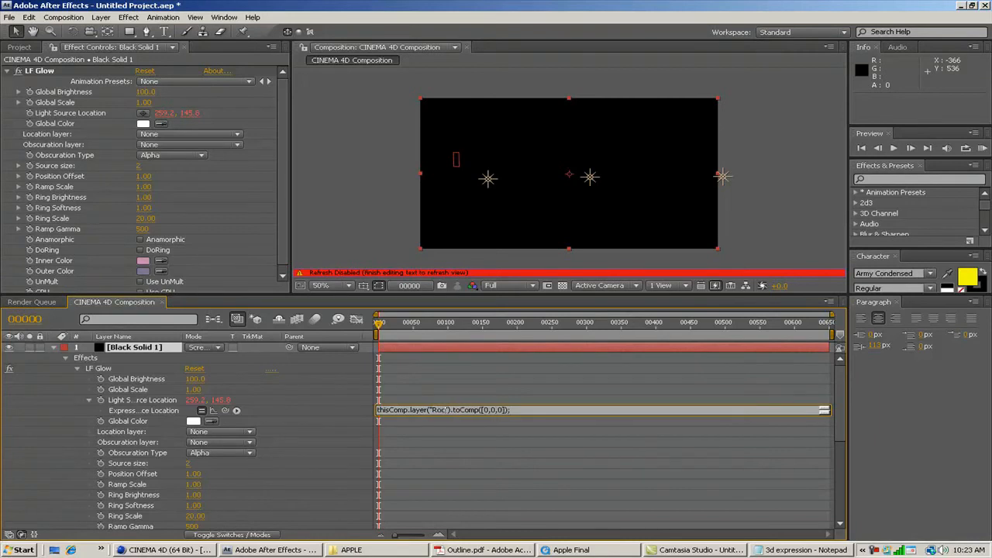
{"action": "type", "text": "01"}
{"action": "left_click", "coordinate": [433, 395]}
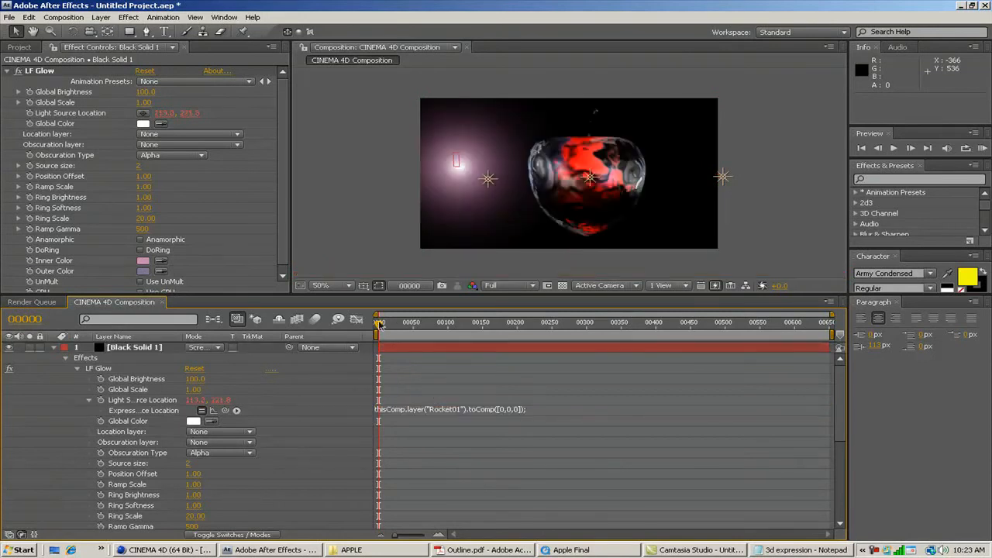
{"action": "mouse_move", "coordinate": [379, 324]}
{"action": "left_mouse_down"}
{"action": "mouse_move", "coordinate": [429, 325]}
{"action": "mouse_move", "coordinate": [394, 326]}
{"action": "left_mouse_up"}
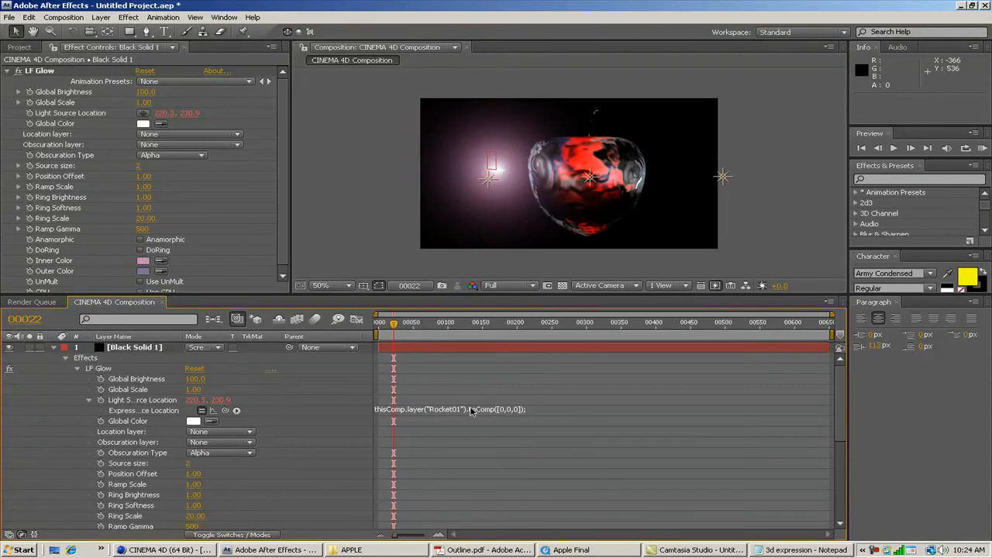
{"action": "mouse_move", "coordinate": [398, 327]}
{"action": "left_mouse_down"}
{"action": "mouse_move", "coordinate": [439, 327]}
{"action": "mouse_move", "coordinate": [401, 328]}
{"action": "left_mouse_up"}
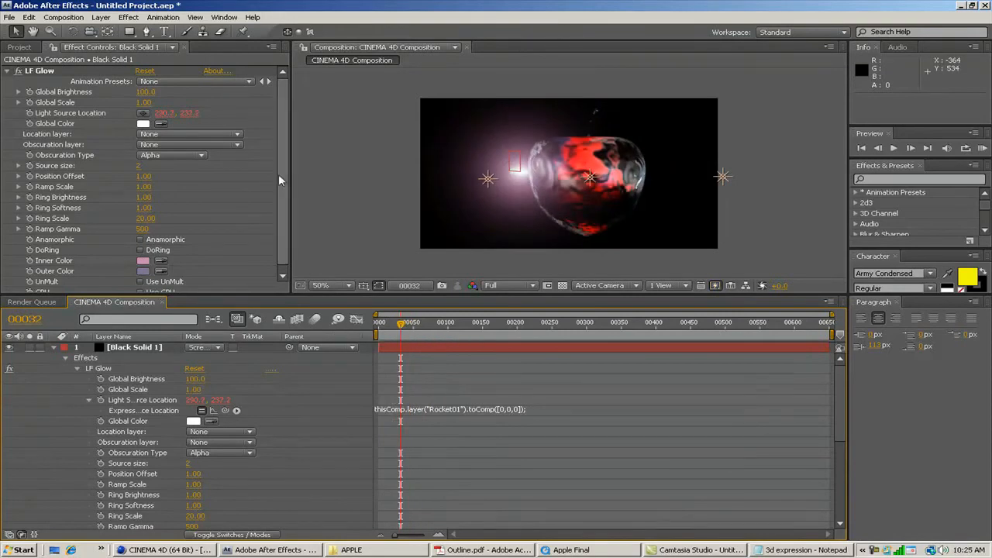
Step: Change the LF Glow effect's Inner Color to bright red
{"action": "left_click", "coordinate": [143, 262]}
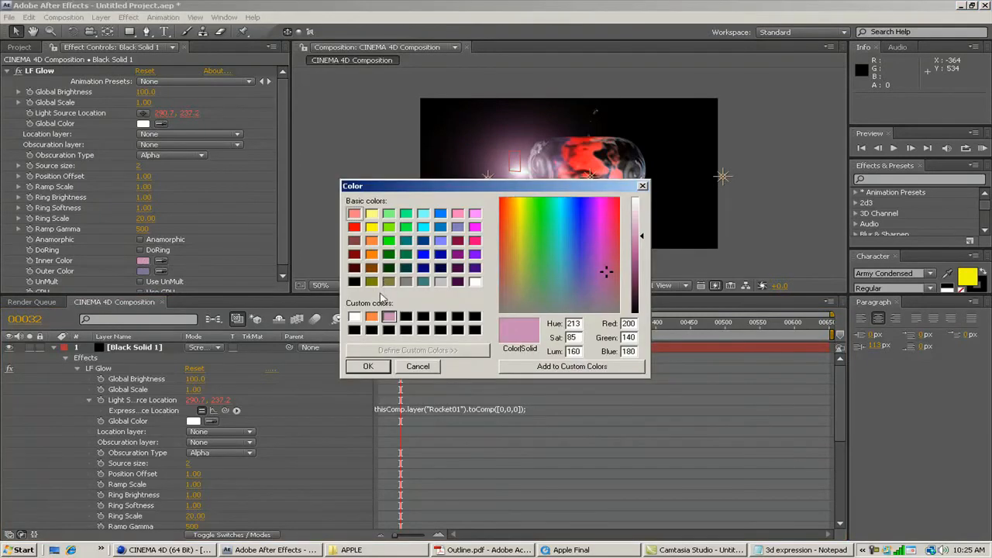
{"action": "left_click_drag", "start_coordinate": [608, 204], "coordinate": [640, 255]}
{"action": "left_click", "coordinate": [364, 366]}
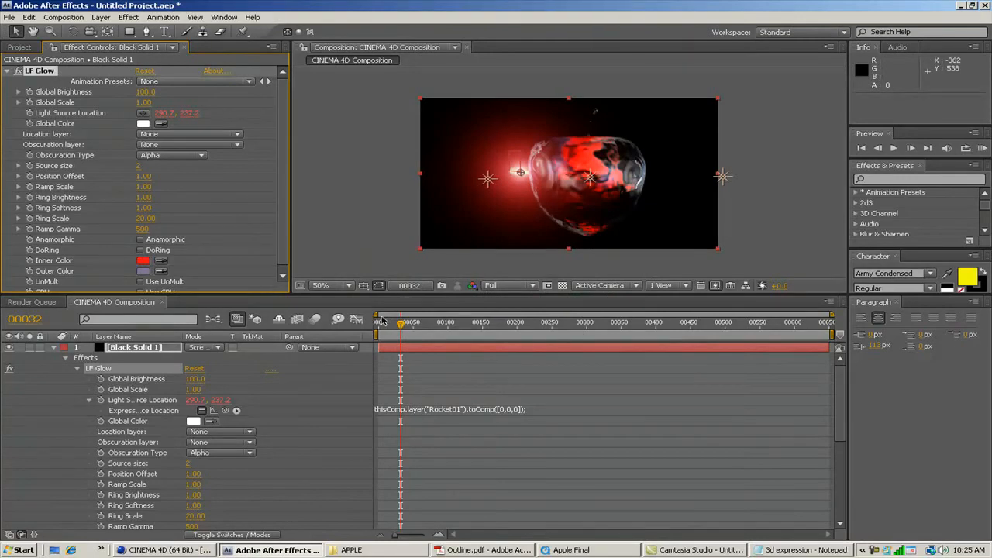
Step: Start keyframing LF Glow's Global Brightness at frame 39 with a value of 0
{"action": "left_click", "coordinate": [400, 325]}
{"action": "left_click_drag", "start_coordinate": [400, 325], "coordinate": [406, 326]}
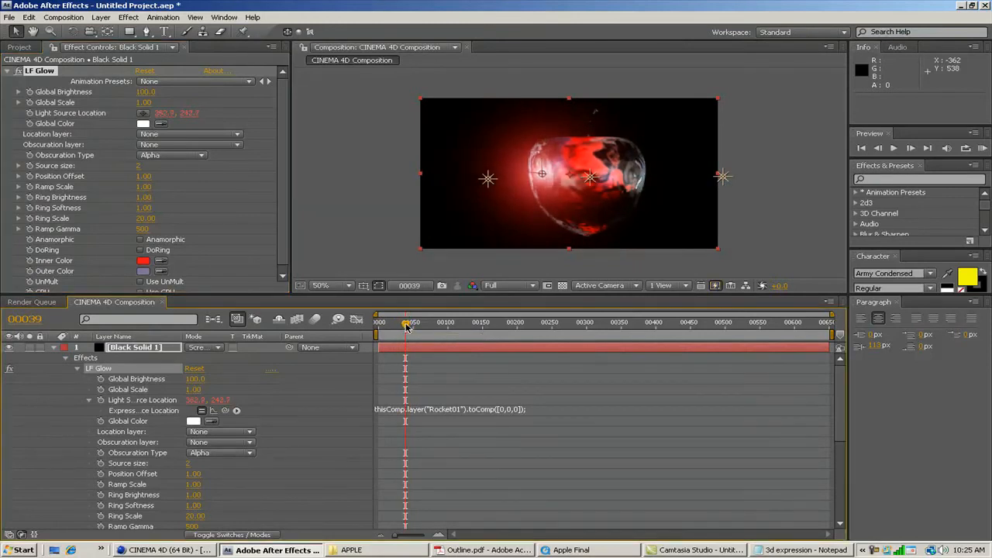
{"action": "left_click", "coordinate": [41, 95]}
{"action": "left_click", "coordinate": [30, 93]}
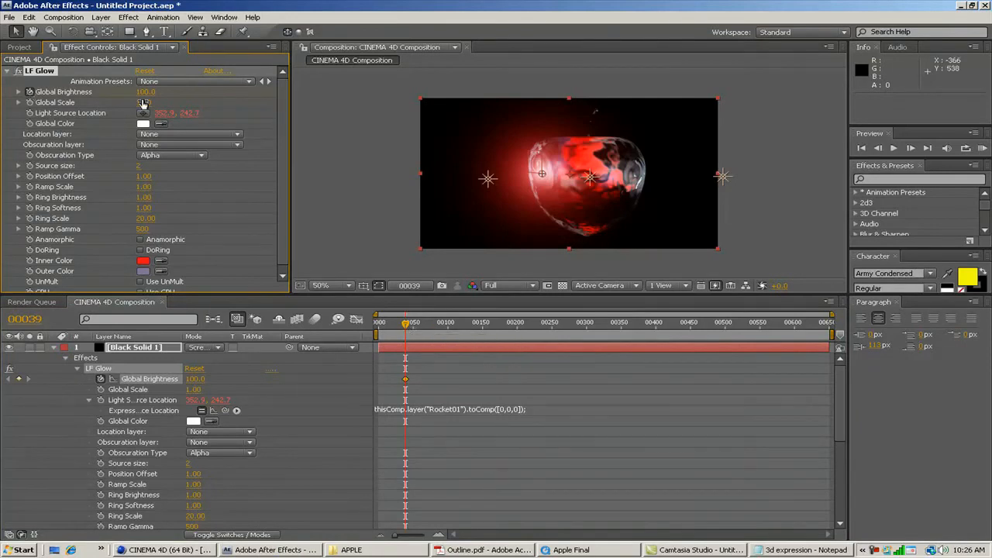
{"action": "left_click_drag", "start_coordinate": [144, 92], "coordinate": [81, 97]}
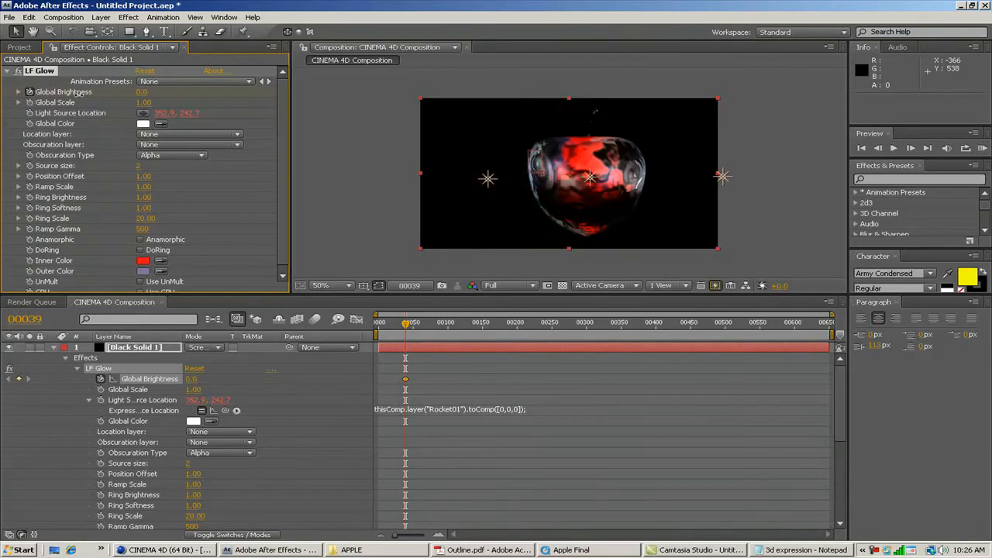
Step: Keyframe LF Glow's Global Brightness to 119 at frame 50
{"action": "left_click_drag", "start_coordinate": [404, 325], "coordinate": [409, 326]}
{"action": "left_click", "coordinate": [412, 325]}
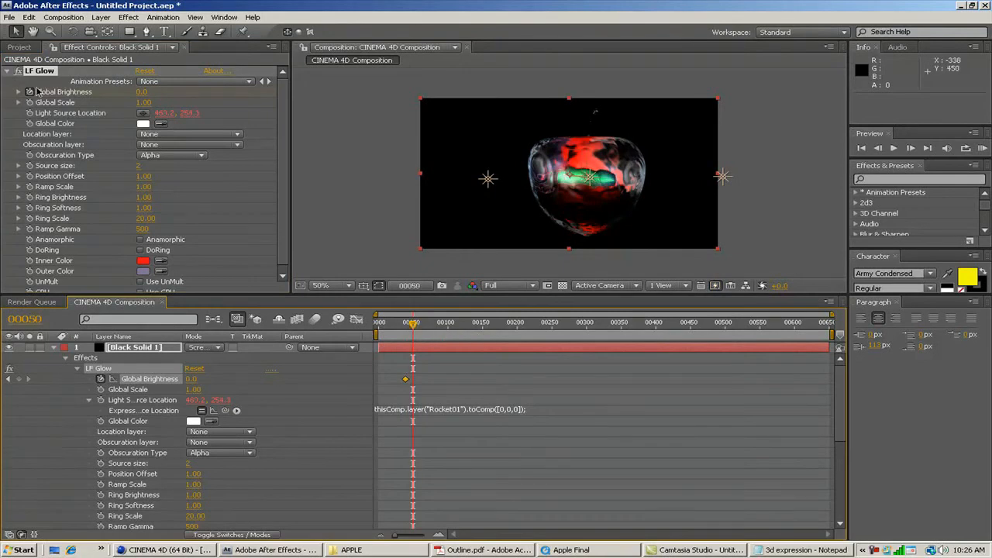
{"action": "left_click_drag", "start_coordinate": [139, 95], "coordinate": [149, 91]}
{"action": "left_click", "coordinate": [154, 91]}
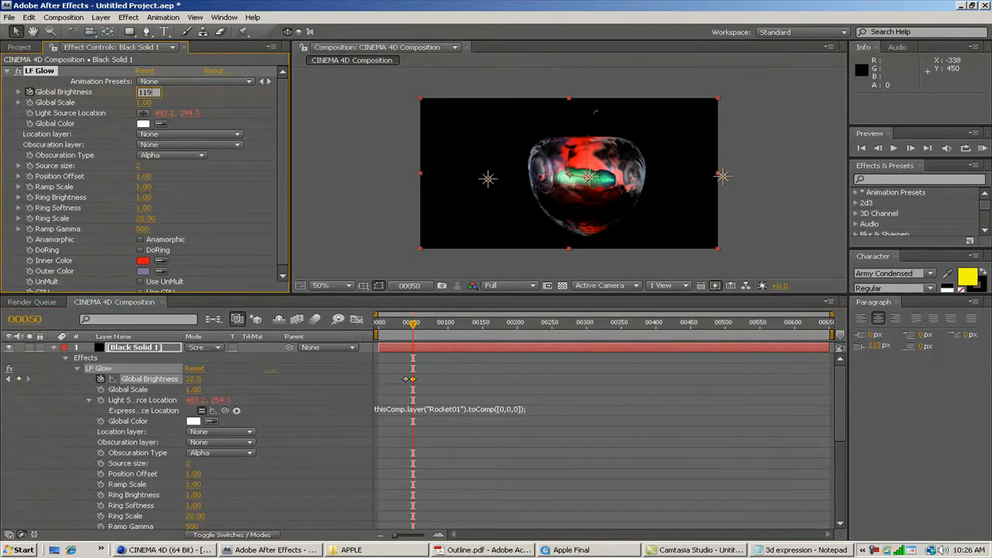
{"action": "key", "text": "Return"}
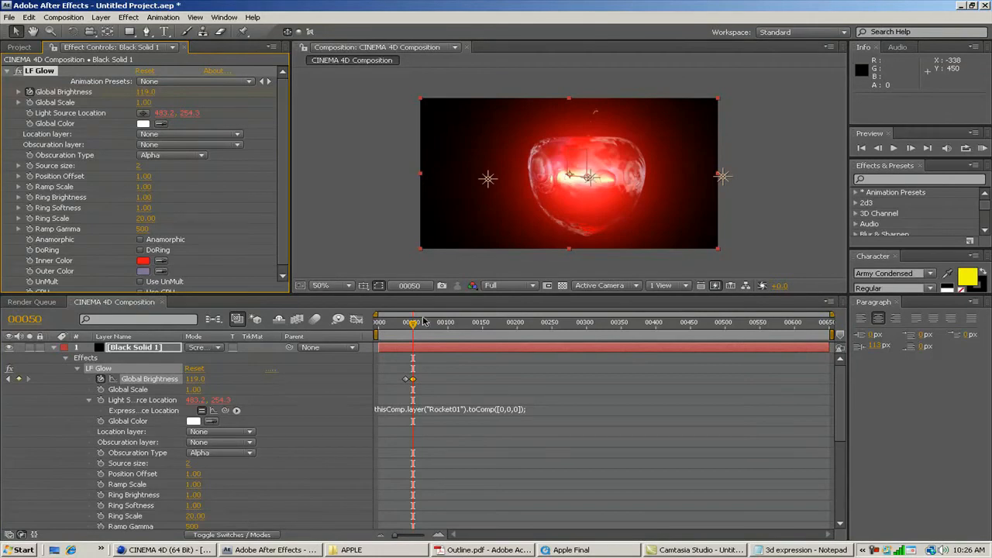
Step: Add a Global Brightness keyframe at frame 54 that holds the current glow level
{"action": "key", "text": "Page_Down"}
{"action": "key", "text": "Page_Down"}
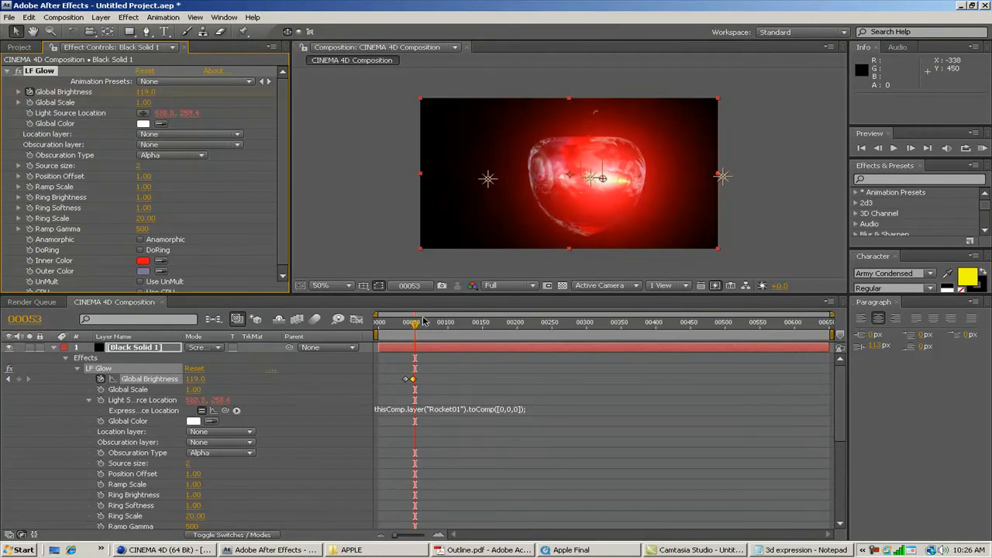
{"action": "key", "text": "Page_Down"}
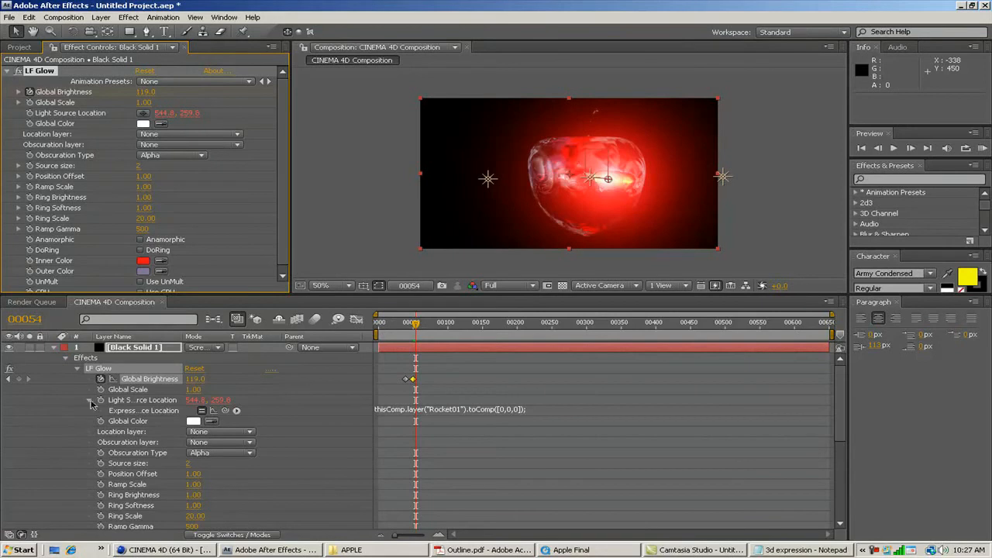
{"action": "left_click", "coordinate": [21, 380]}
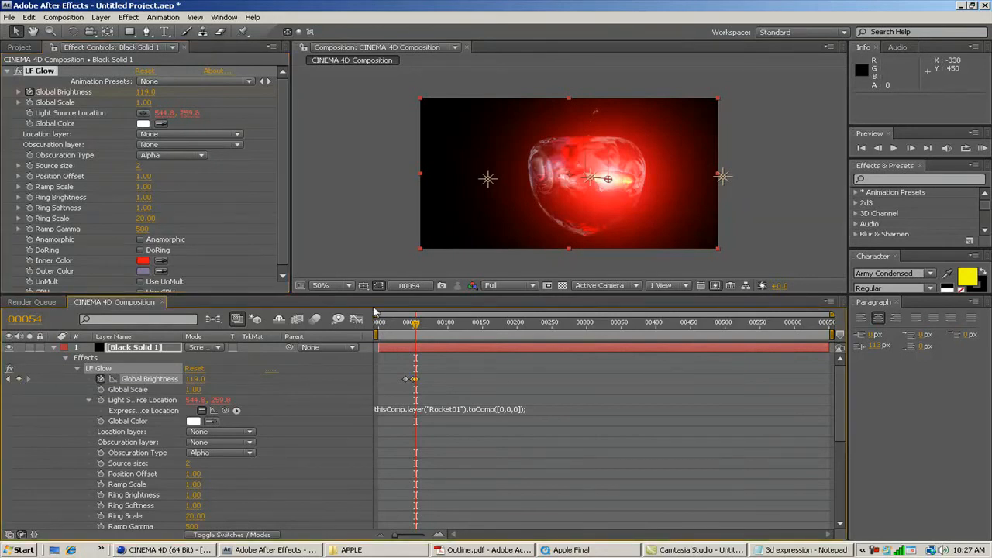
Step: Keyframe LF Glow's Global Brightness to 0 at frame 62 and check the fade at frame 67
{"action": "left_click_drag", "start_coordinate": [417, 325], "coordinate": [423, 327]}
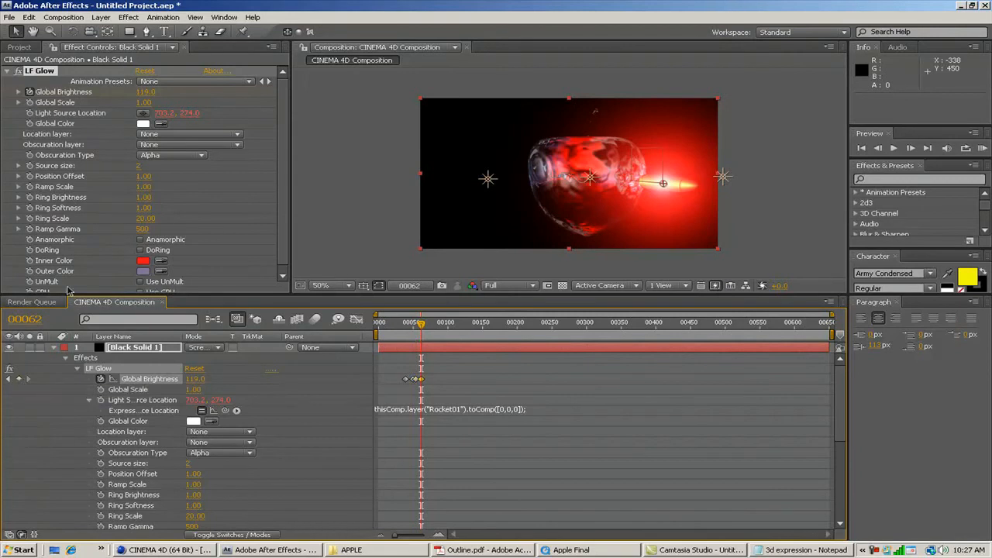
{"action": "left_click", "coordinate": [146, 92]}
{"action": "type", "text": "0"}
{"action": "key", "text": "Return"}
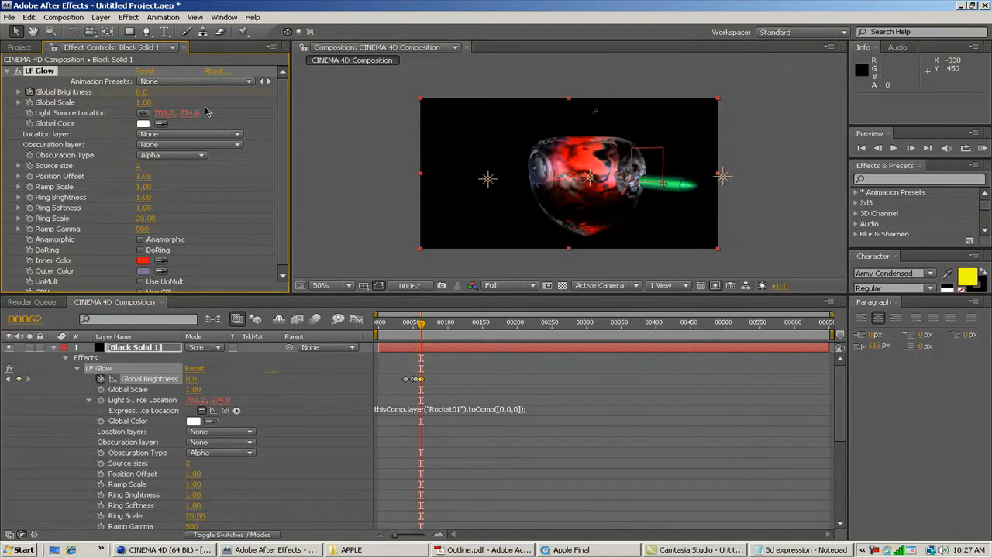
{"action": "mouse_move", "coordinate": [420, 325]}
{"action": "left_mouse_down"}
{"action": "mouse_move", "coordinate": [404, 327]}
{"action": "mouse_move", "coordinate": [424, 325]}
{"action": "left_mouse_up"}
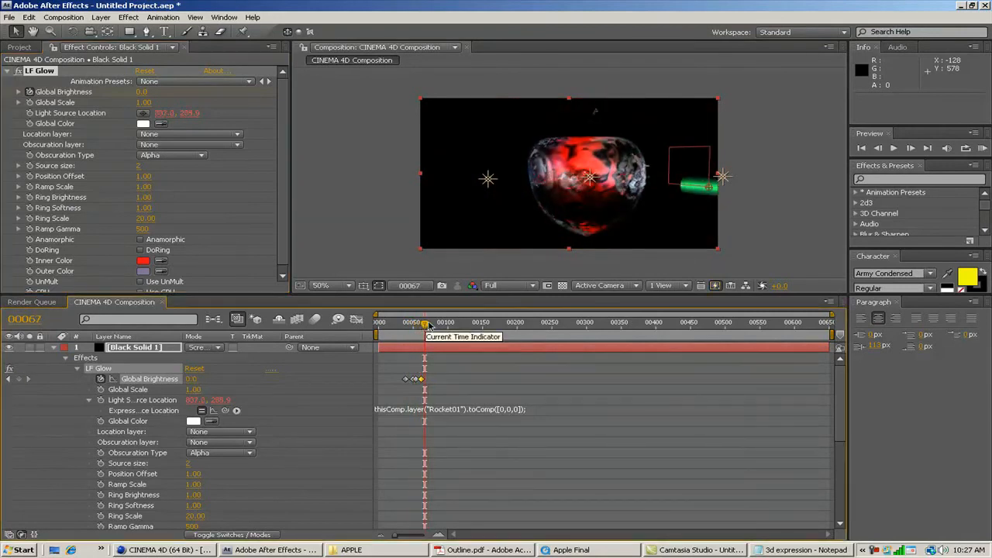
Step: Save the project as apple2 in the APPLE folder on the Desktop
{"action": "left_click", "coordinate": [10, 17]}
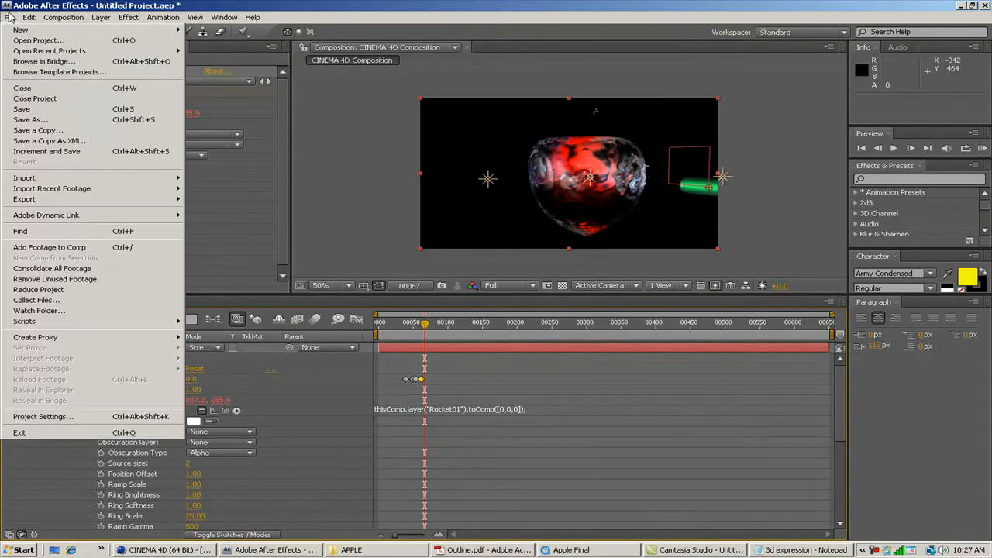
{"action": "left_click", "coordinate": [37, 109]}
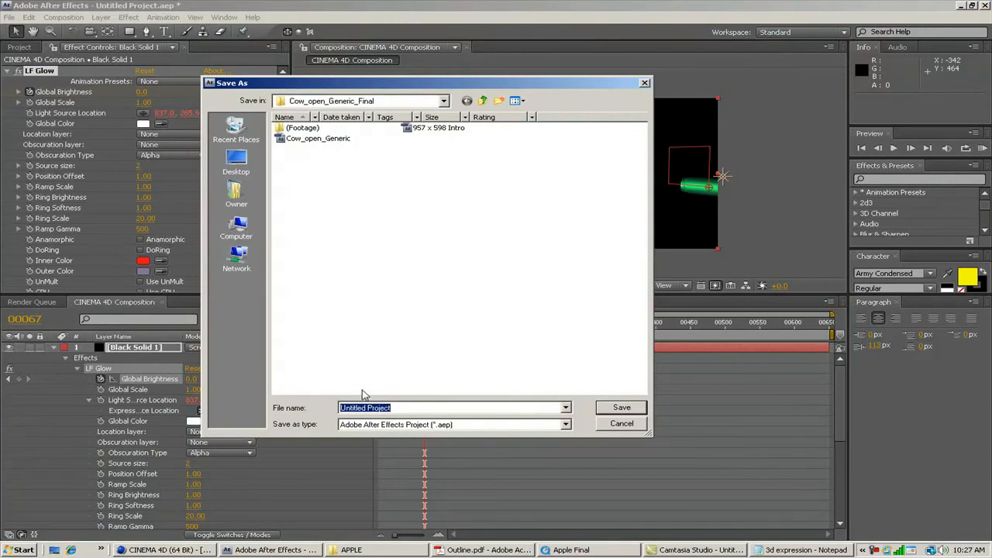
{"action": "left_click", "coordinate": [232, 159]}
{"action": "double_click", "coordinate": [303, 200]}
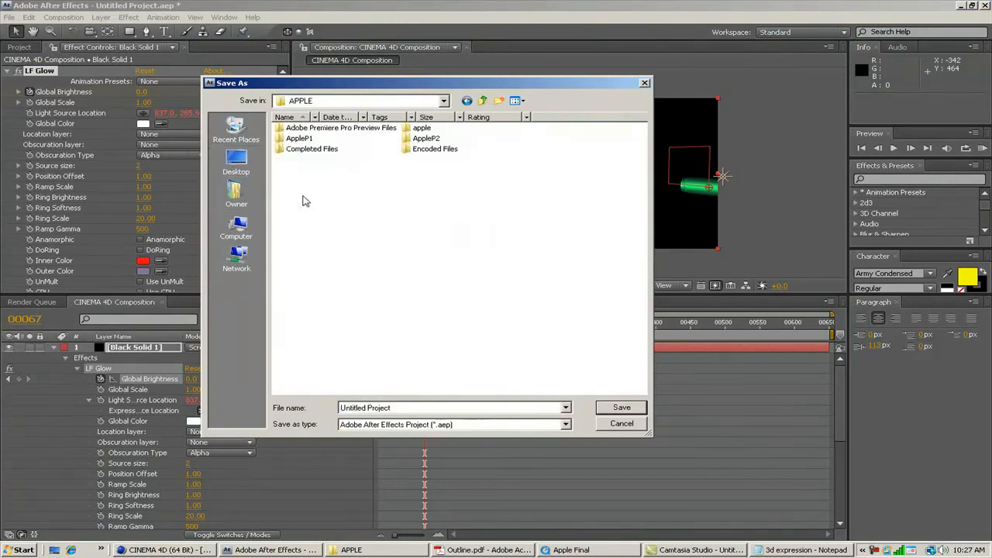
{"action": "left_click", "coordinate": [364, 408]}
{"action": "type", "text": "ap[p"}
{"action": "key", "text": "BackSpace"}
{"action": "key", "text": "BackSpace"}
{"action": "type", "text": "l"}
{"action": "key", "text": "BackSpace"}
{"action": "key", "text": "BackSpace"}
{"action": "key", "text": "BackSpace"}
{"action": "type", "text": "app"}
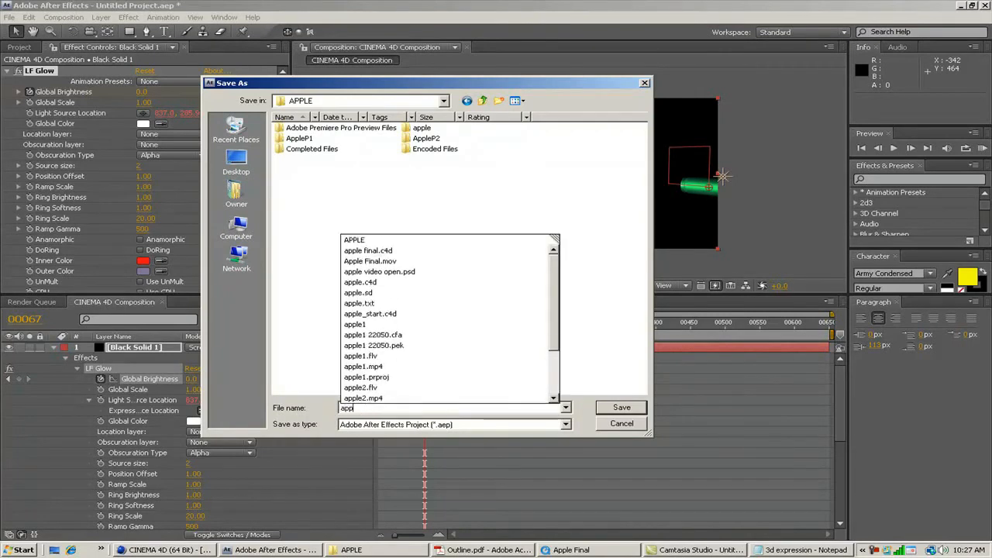
{"action": "type", "text": "le2"}
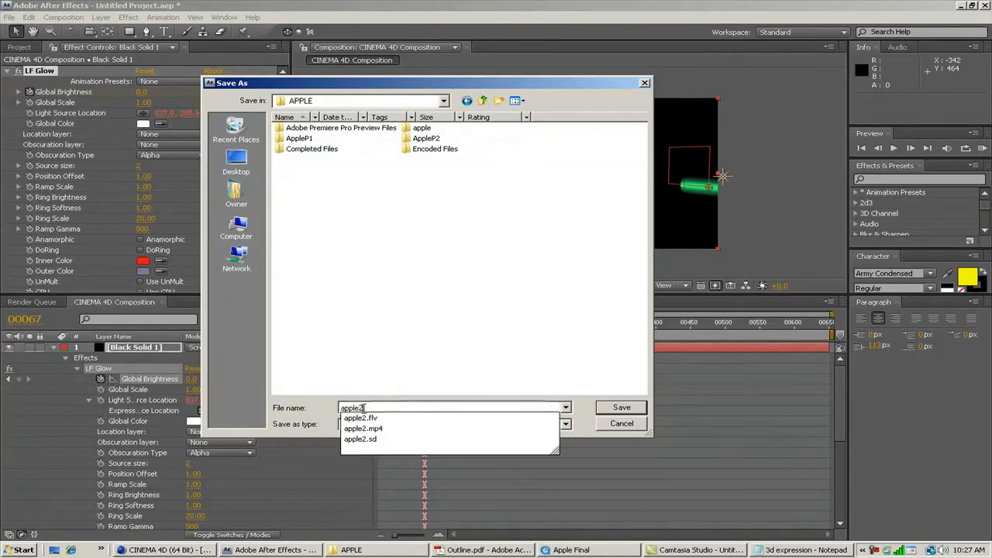
{"action": "left_click", "coordinate": [622, 411]}
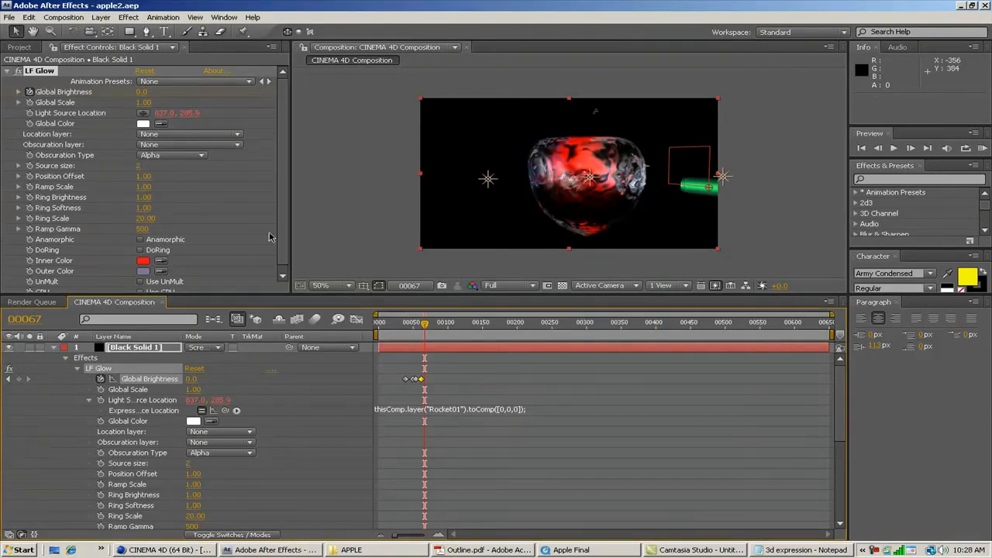
Step: Collapse the Black Solid 1 layer and create a new text layer reading CG TUTS+
{"action": "left_click", "coordinate": [54, 351]}
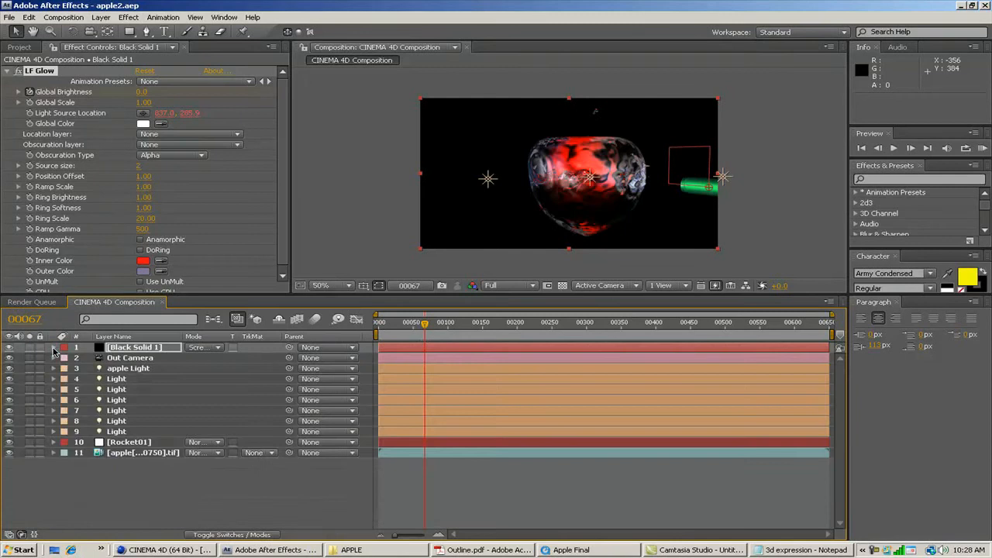
{"action": "right_click", "coordinate": [203, 502]}
{"action": "mouse_move", "coordinate": [273, 445]}
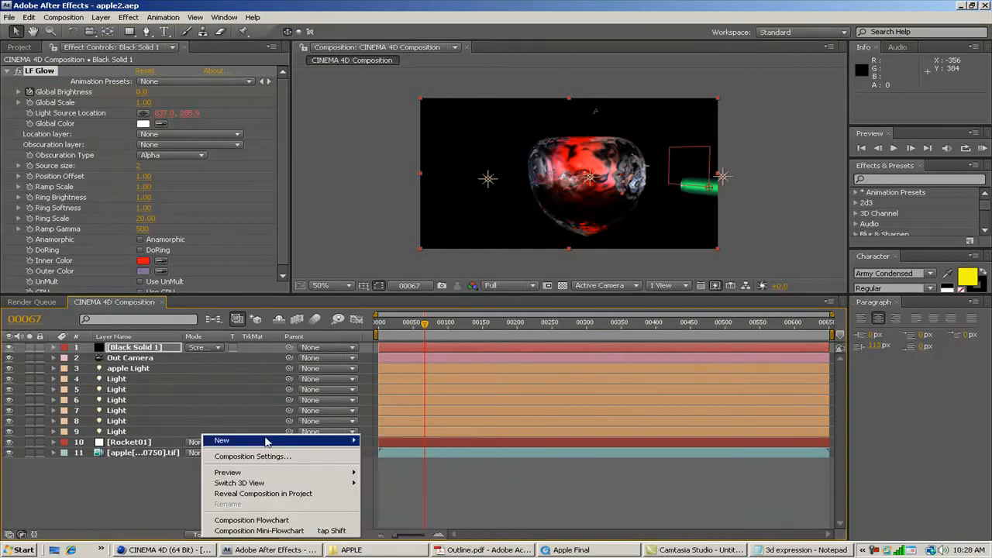
{"action": "mouse_move", "coordinate": [345, 443]}
{"action": "left_click", "coordinate": [376, 457]}
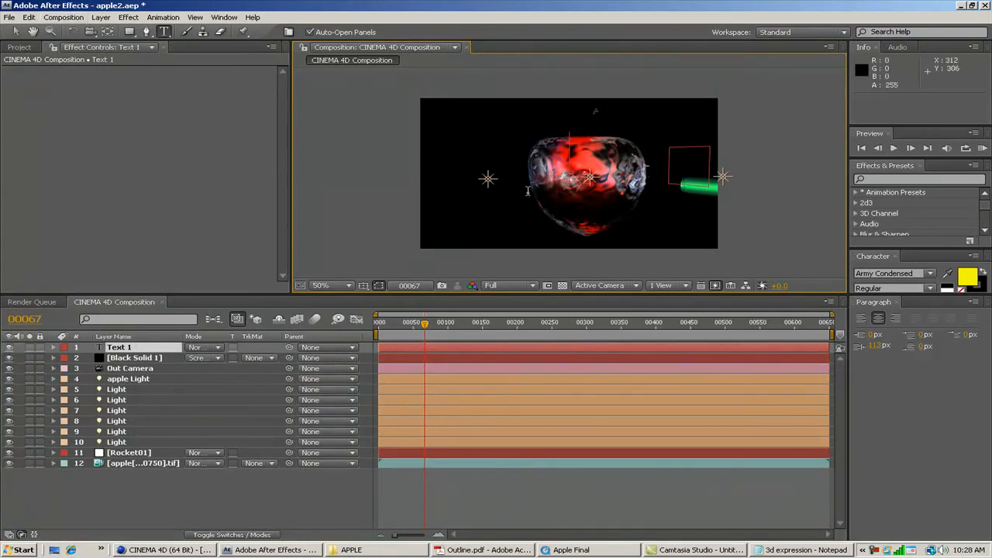
{"action": "type", "text": "CG"}
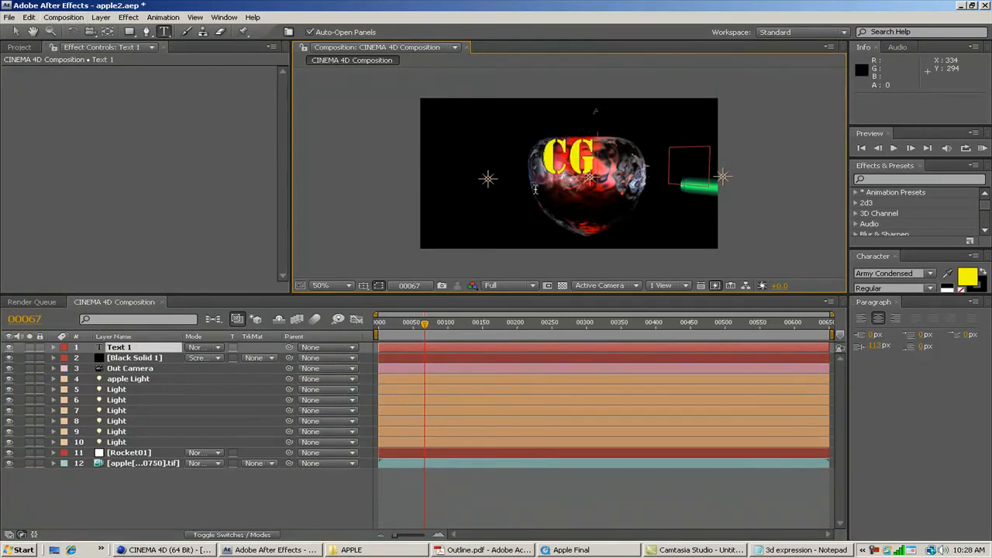
{"action": "type", "text": " TUTS"}
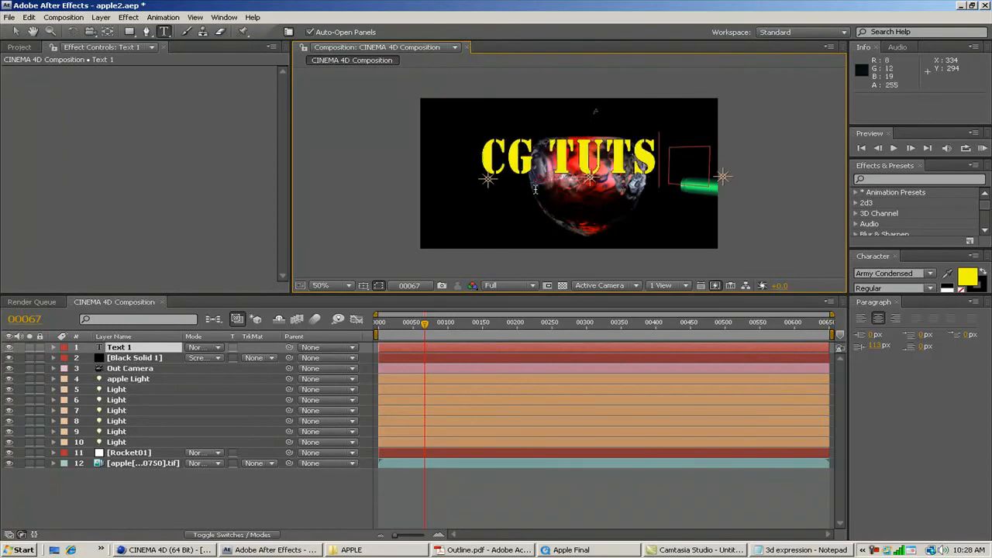
{"action": "type", "text": "+"}
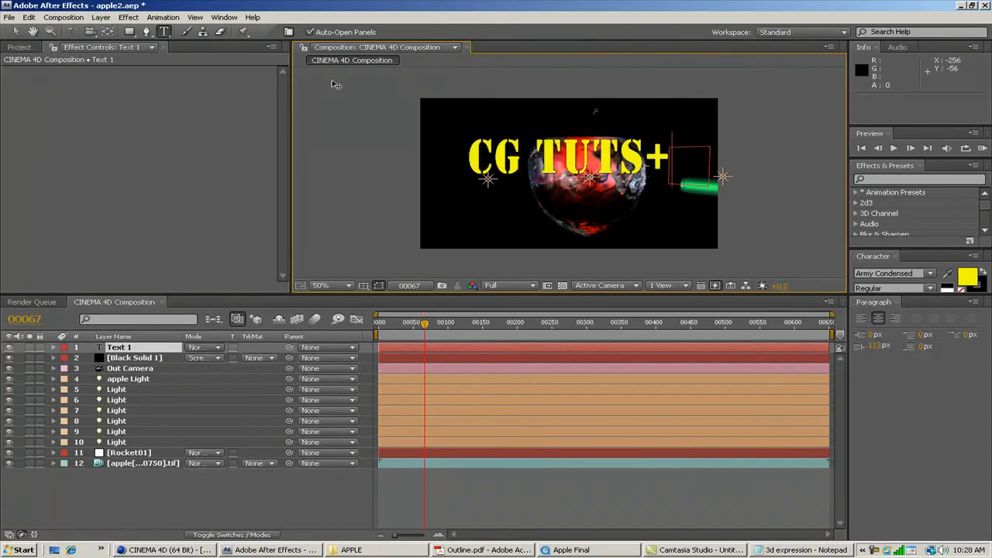
{"action": "left_click", "coordinate": [15, 32]}
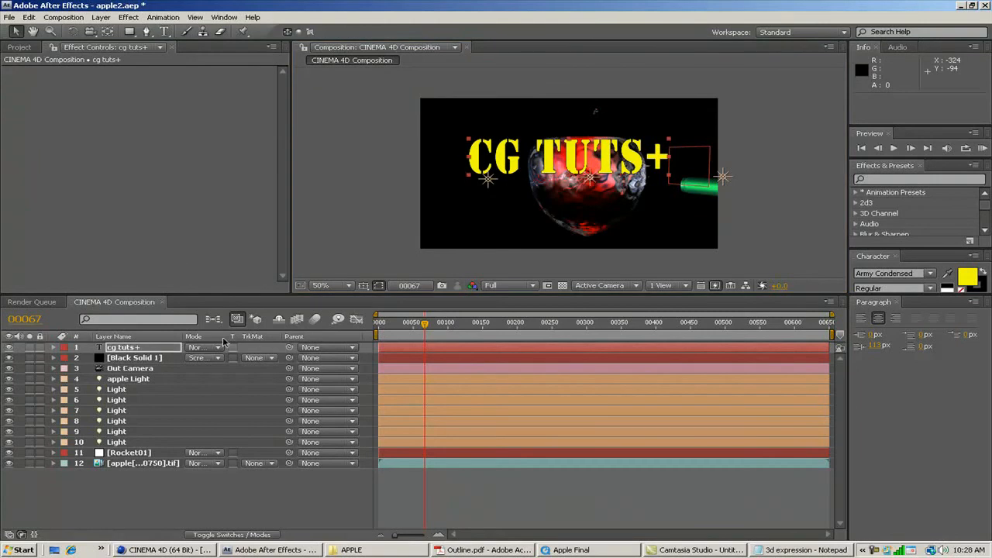
Step: Make the cg tuts+ text layer 3D and reveal its Position property
{"action": "key", "text": "F4"}
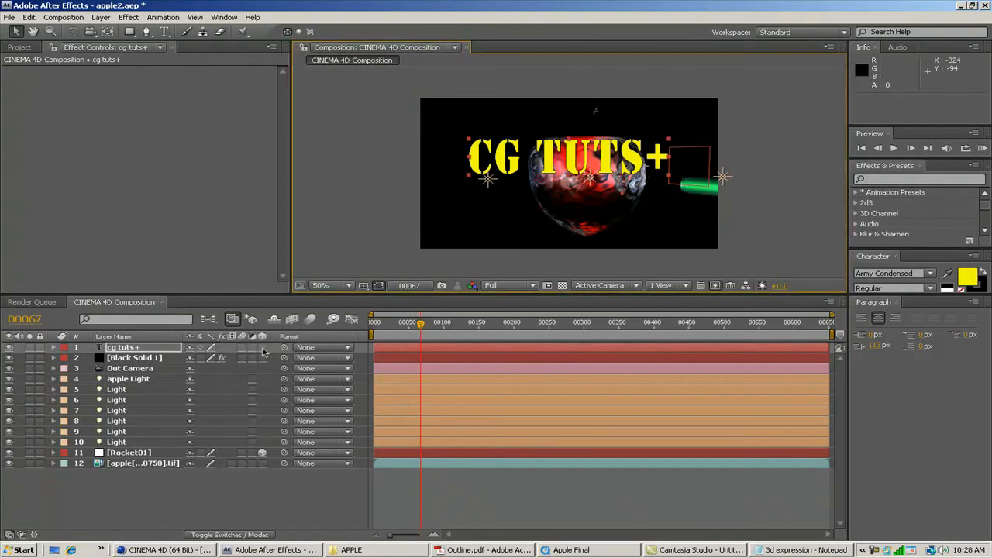
{"action": "left_click", "coordinate": [263, 348]}
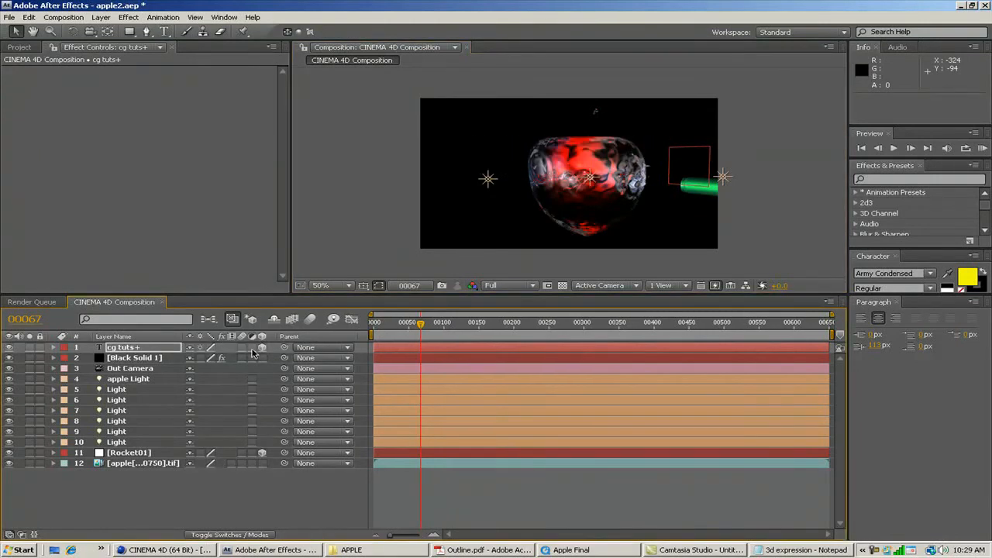
{"action": "left_click", "coordinate": [158, 348]}
{"action": "key", "text": "p"}
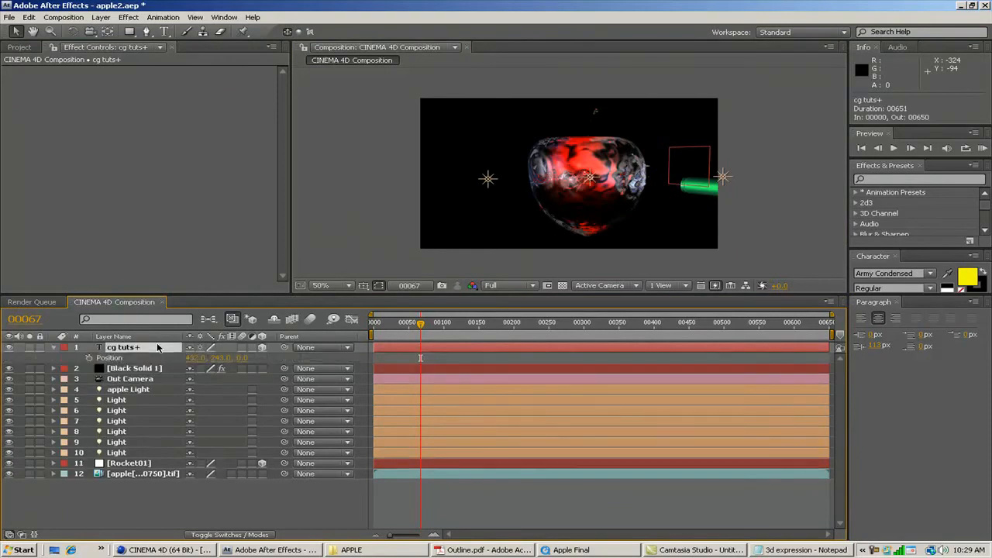
Step: Reveal Rocket01's Position and link the cg tuts+ layer's Position to it with the expression thisComp.layer("Rocket01").transform.position
{"action": "left_click", "coordinate": [140, 464]}
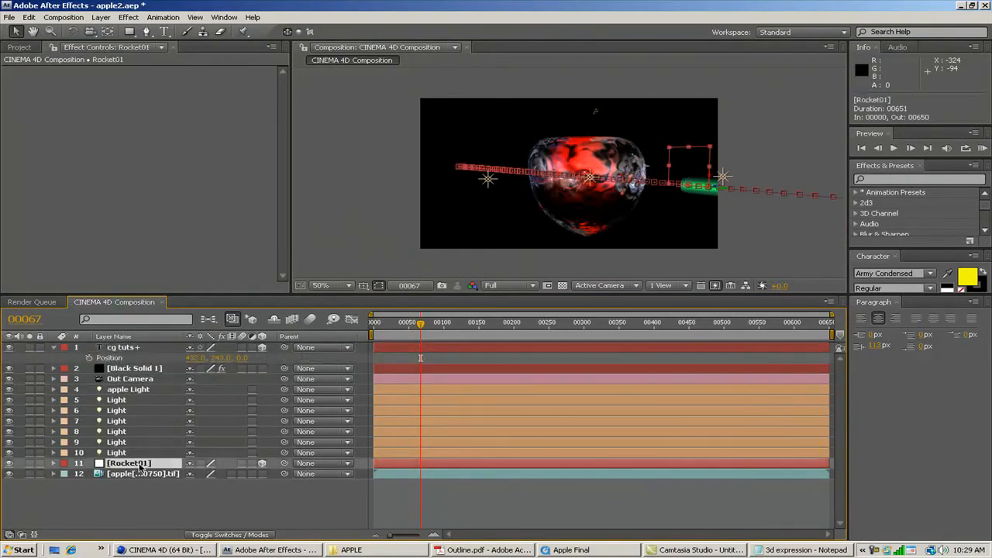
{"action": "key", "text": "p"}
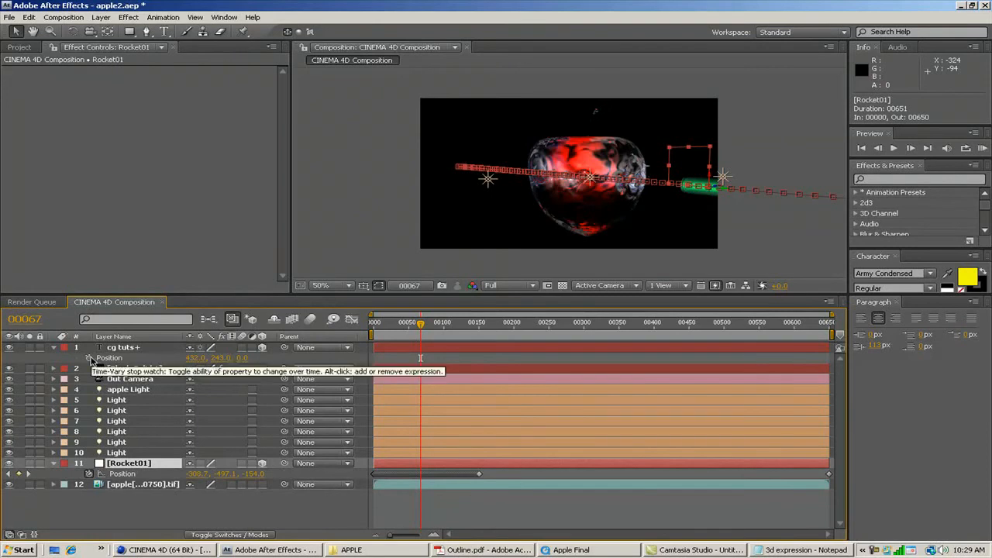
{"action": "left_click", "coordinate": [90, 358], "text": "alt"}
{"action": "left_click_drag", "start_coordinate": [224, 370], "coordinate": [130, 483]}
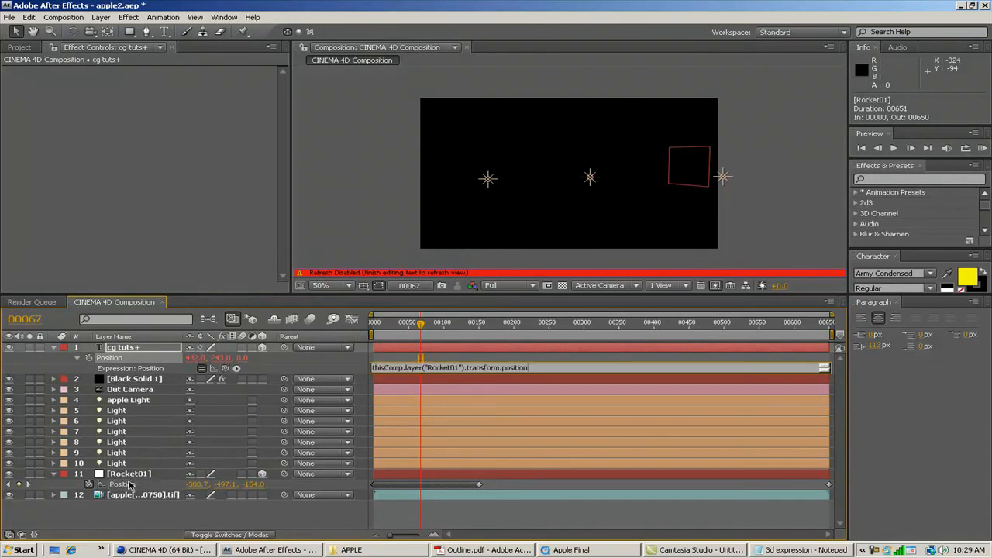
{"action": "left_click", "coordinate": [468, 413]}
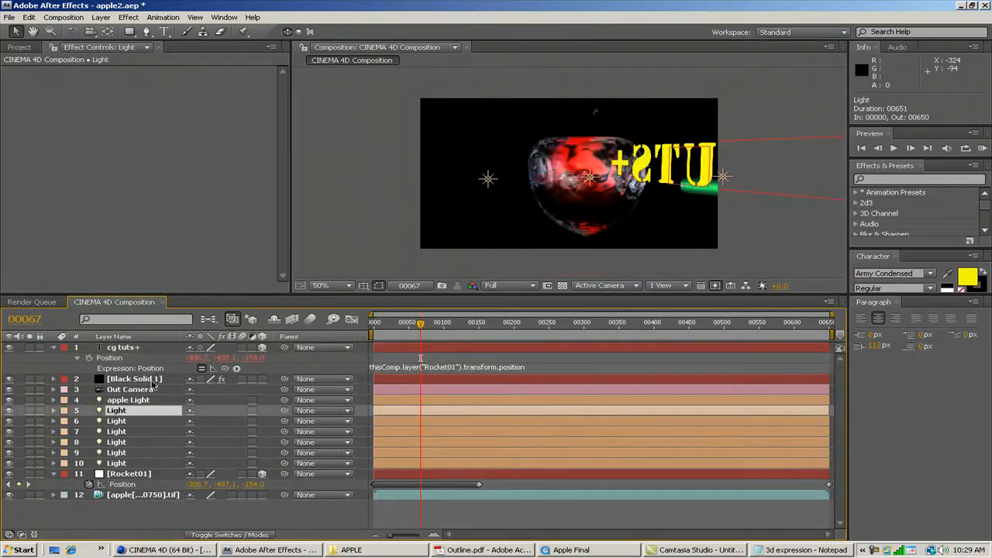
Step: Set the cg tuts+ text layer's Y Rotation to 180° so the text reads the right way round
{"action": "left_click", "coordinate": [121, 347]}
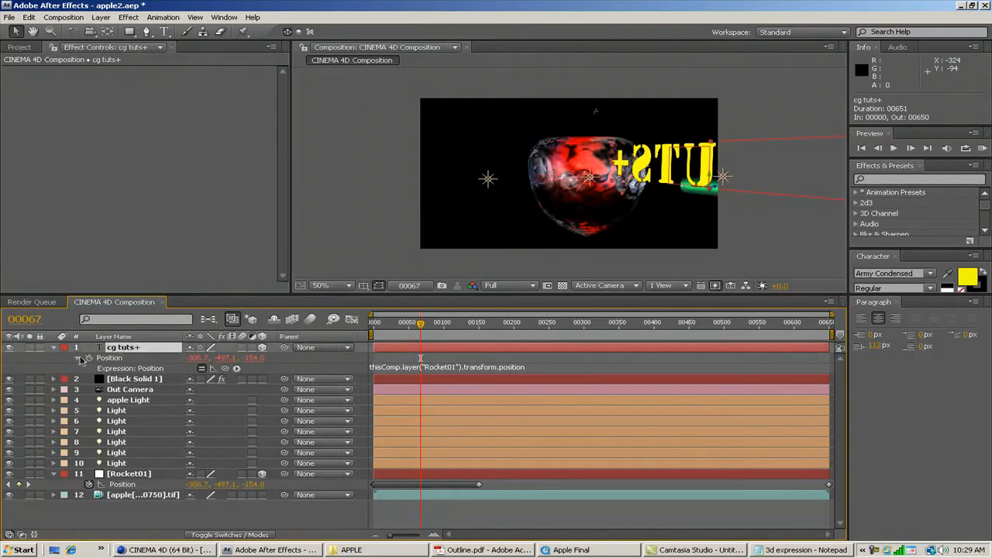
{"action": "left_click", "coordinate": [80, 358]}
{"action": "left_click", "coordinate": [77, 359]}
{"action": "key", "text": "p"}
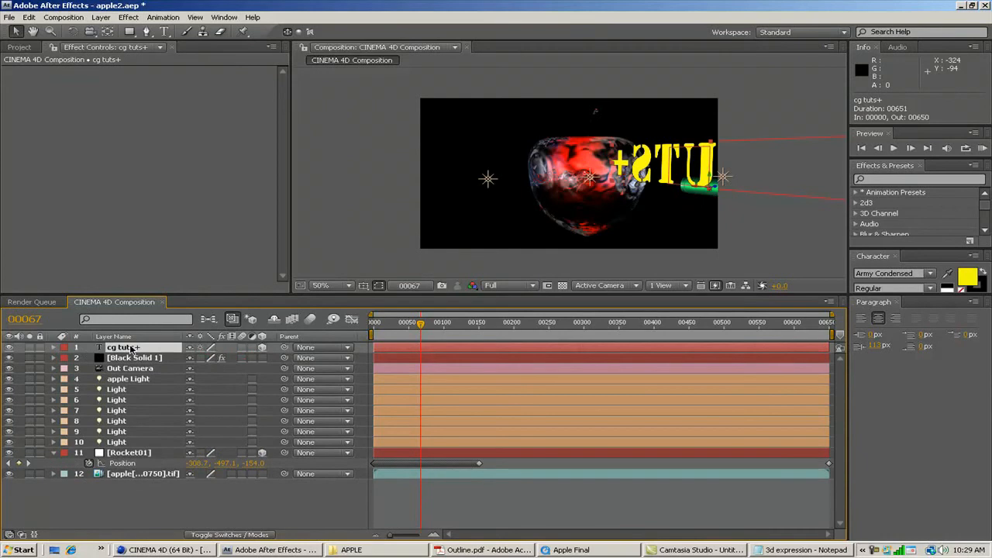
{"action": "left_click", "coordinate": [54, 347]}
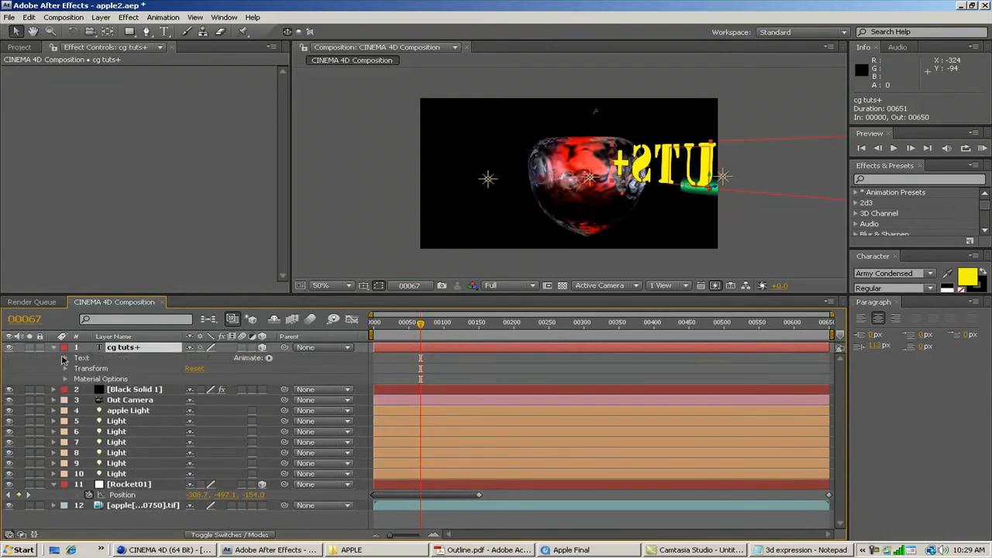
{"action": "left_click", "coordinate": [66, 369]}
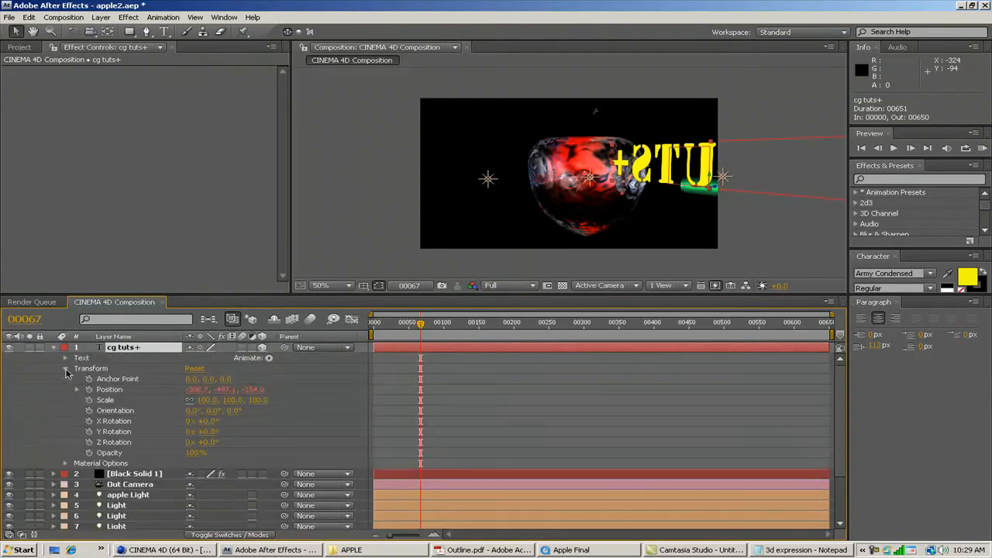
{"action": "left_click", "coordinate": [209, 432]}
{"action": "type", "text": "180"}
{"action": "key", "text": "Return"}
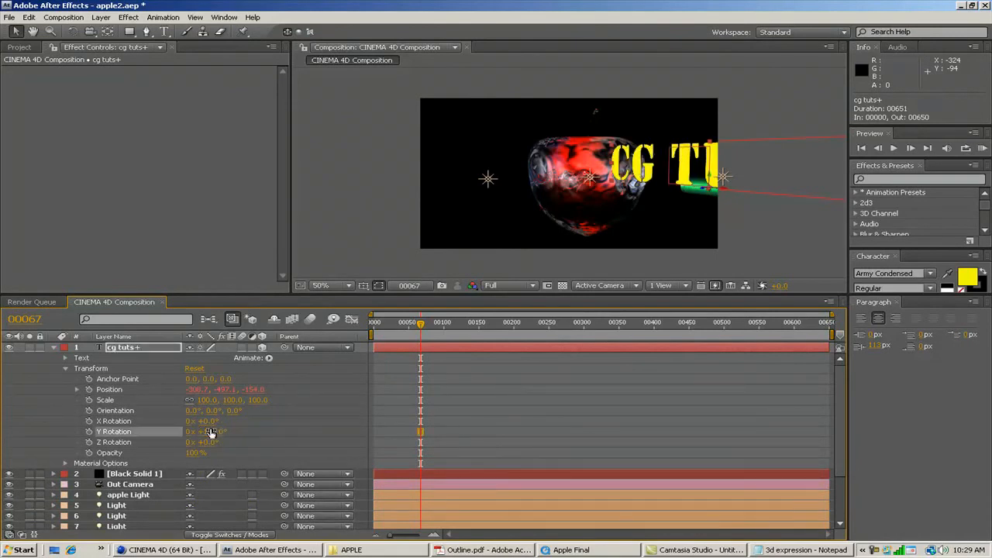
Step: Check the text at frame 58 and delete the cg tuts+ layer from the composition
{"action": "mouse_move", "coordinate": [420, 323]}
{"action": "left_mouse_down"}
{"action": "mouse_move", "coordinate": [387, 328]}
{"action": "mouse_move", "coordinate": [424, 334]}
{"action": "mouse_move", "coordinate": [411, 334]}
{"action": "left_mouse_up"}
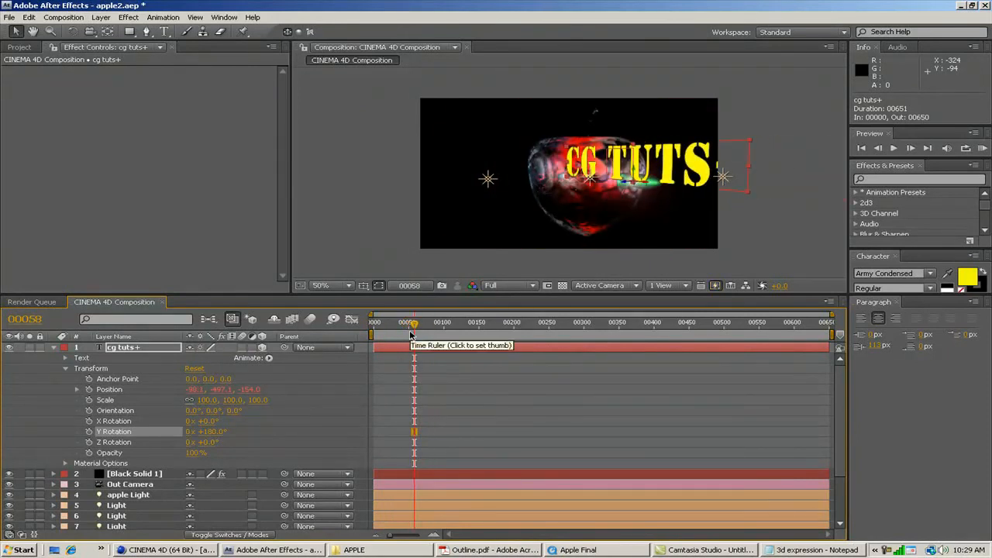
{"action": "left_click", "coordinate": [123, 348]}
{"action": "key", "text": "Delete"}
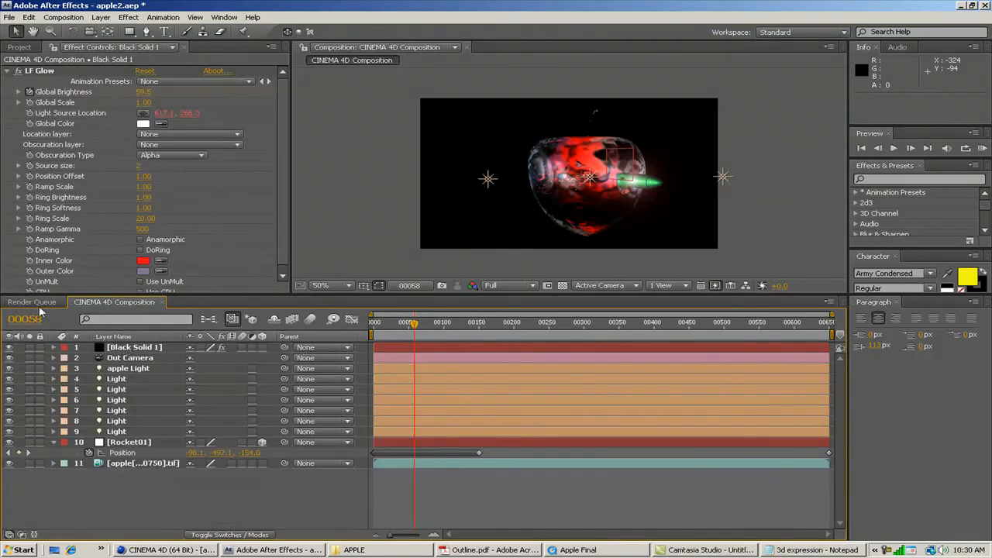
Step: Rename the apple composition as bullet and add it to the CINEMA 4D Composition directly below Out Camera
{"action": "left_click", "coordinate": [20, 48]}
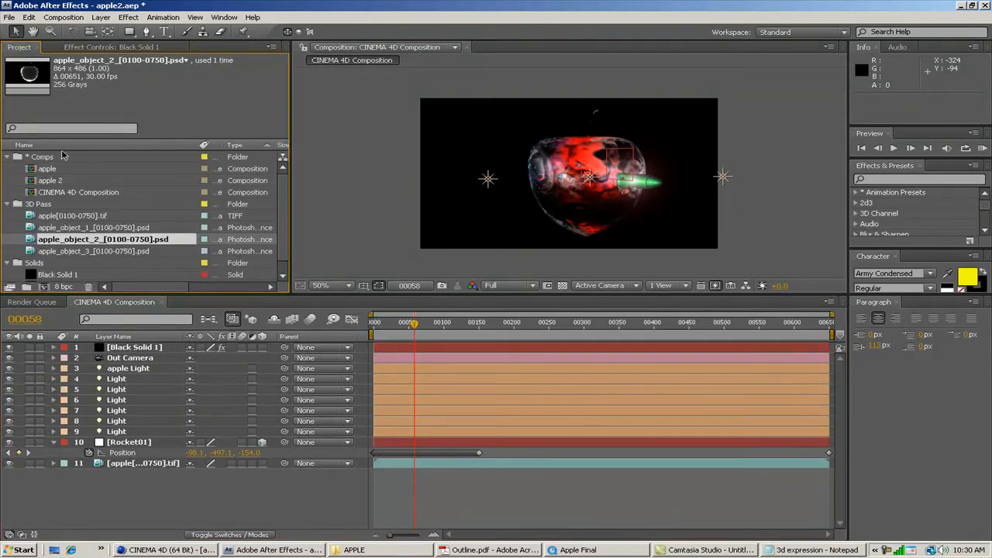
{"action": "left_click", "coordinate": [30, 172]}
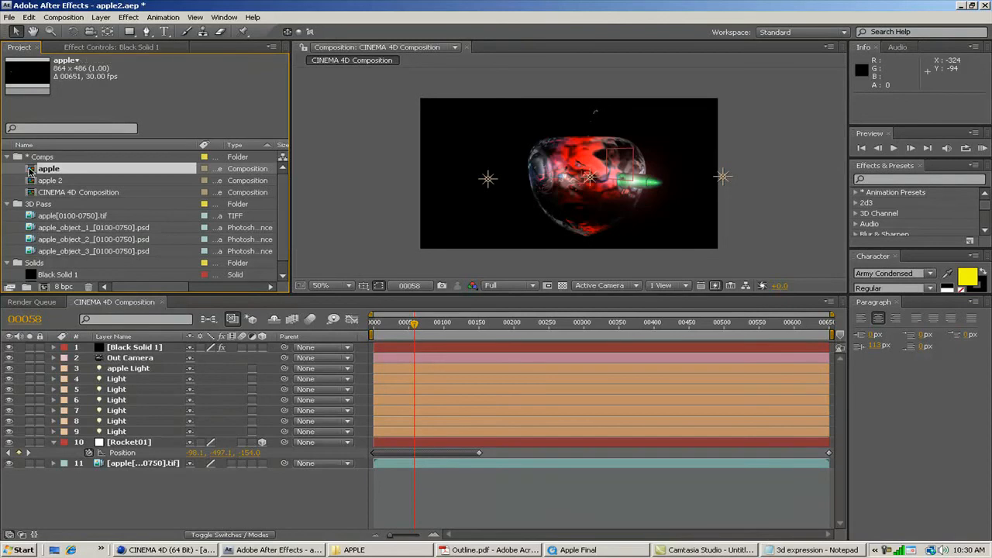
{"action": "left_click", "coordinate": [30, 183]}
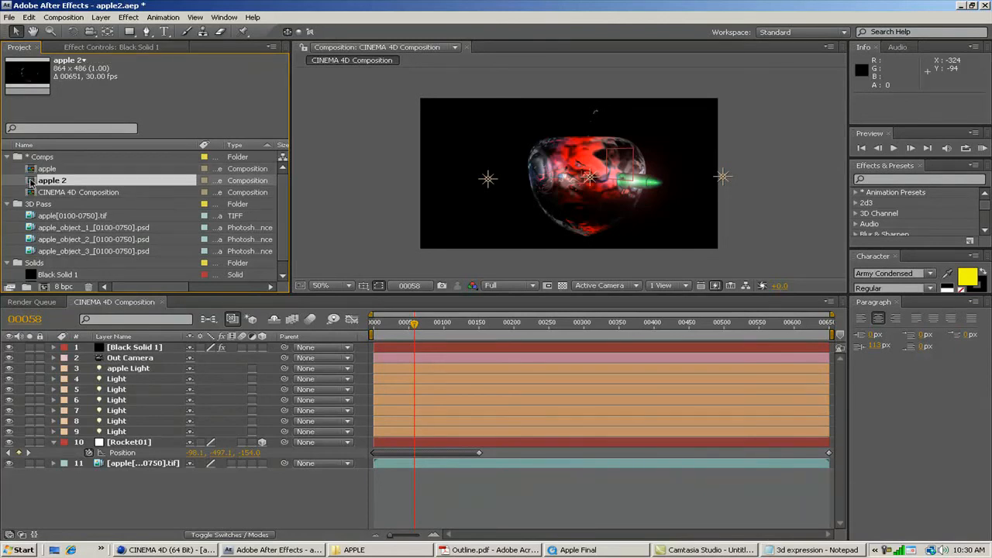
{"action": "left_click", "coordinate": [45, 172]}
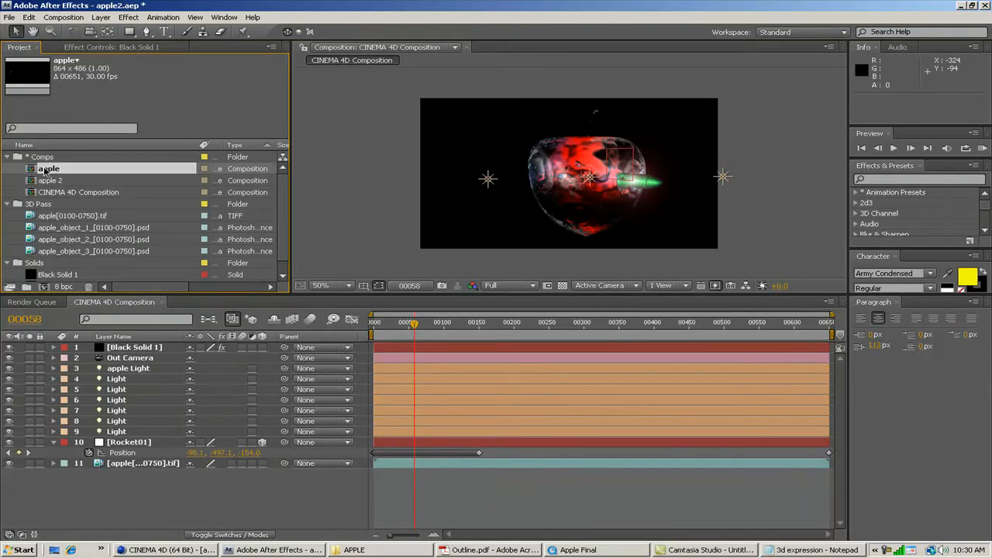
{"action": "key", "text": "Return"}
{"action": "type", "text": "b"}
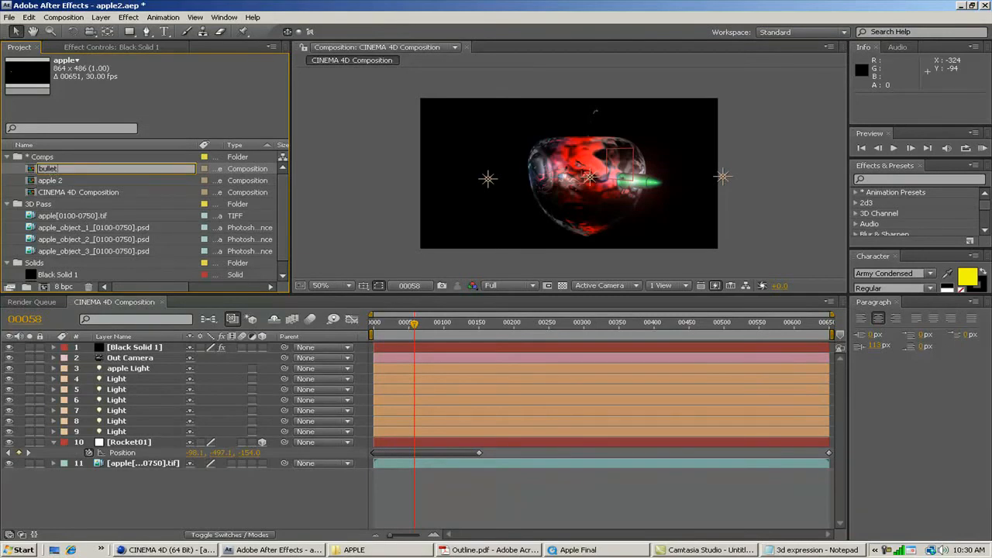
{"action": "type", "text": "ullet"}
{"action": "key", "text": "Return"}
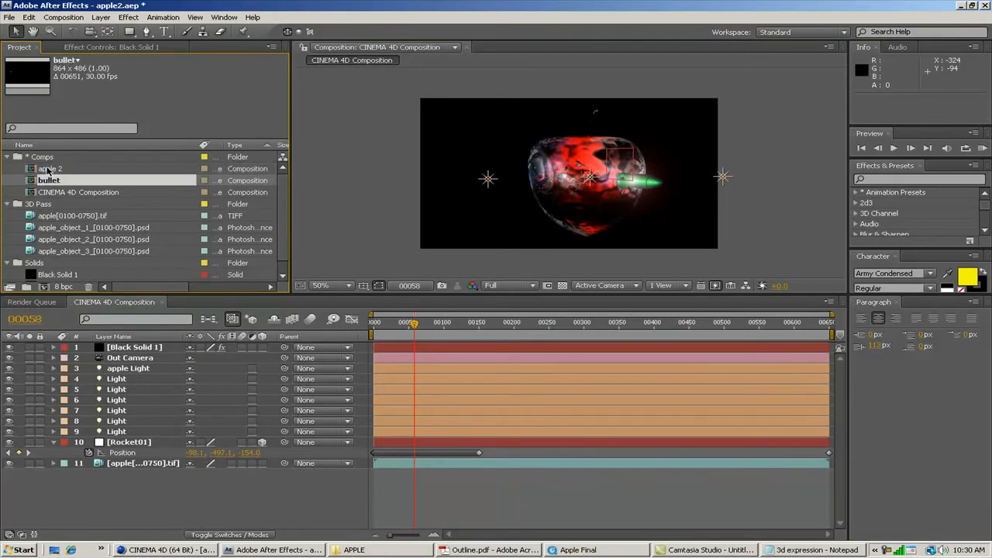
{"action": "left_click_drag", "start_coordinate": [32, 181], "coordinate": [103, 368]}
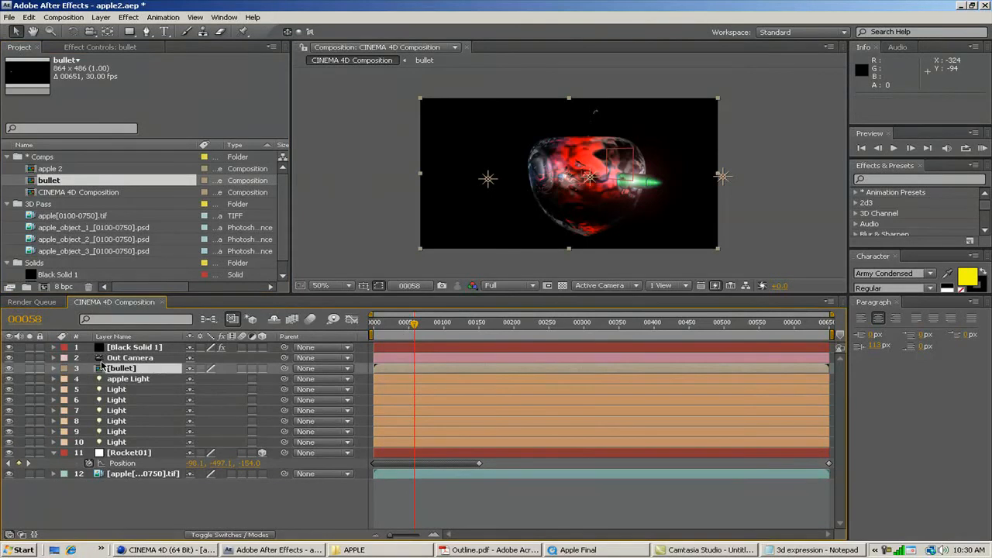
Step: Find the Curves color correction effect and apply it to the bullet layer
{"action": "left_click", "coordinate": [881, 180]}
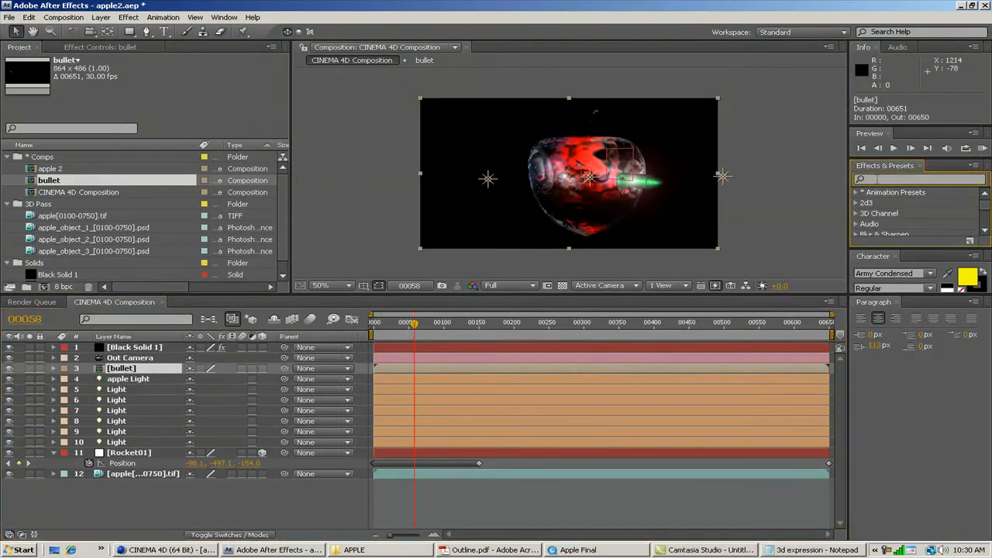
{"action": "type", "text": "curves"}
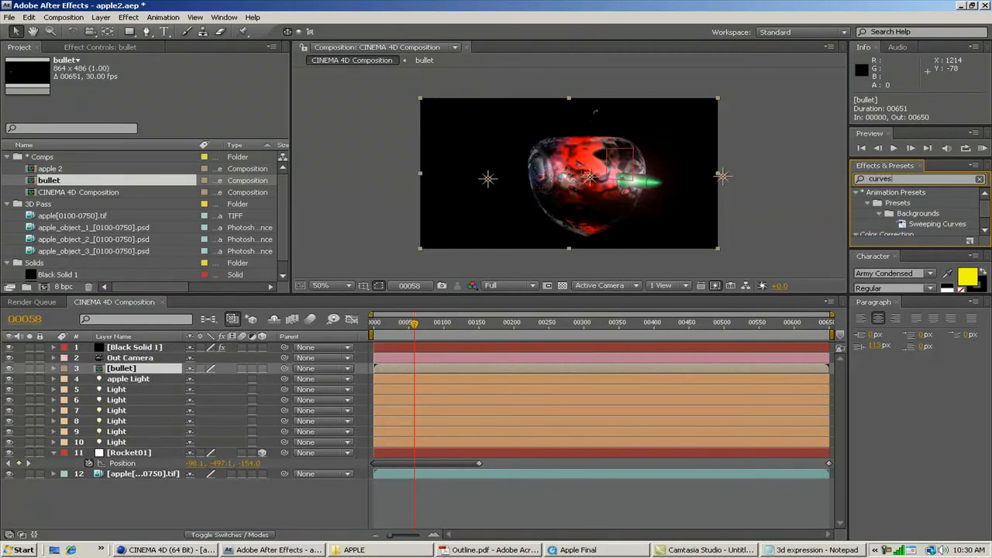
{"action": "left_click_drag", "start_coordinate": [922, 251], "coordinate": [922, 277]}
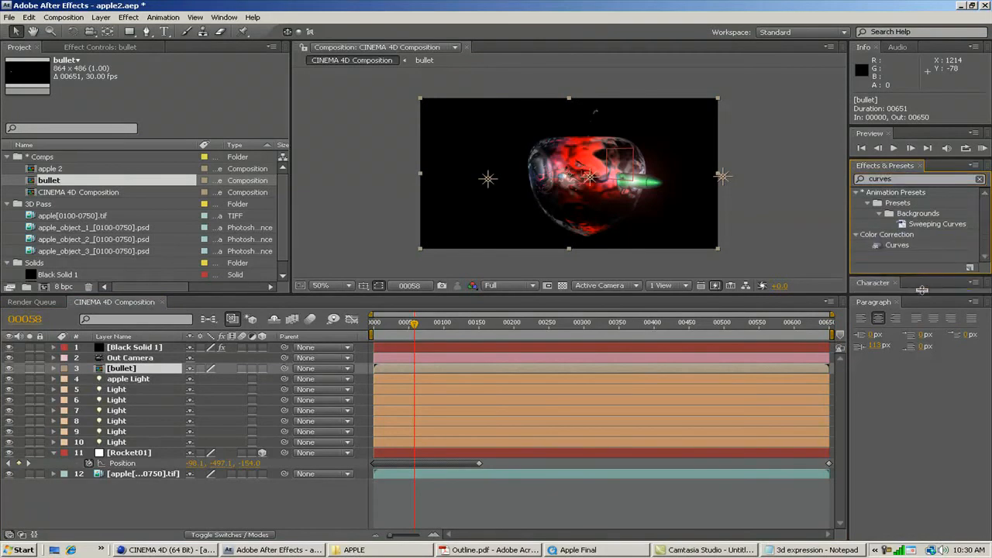
{"action": "left_click", "coordinate": [880, 247]}
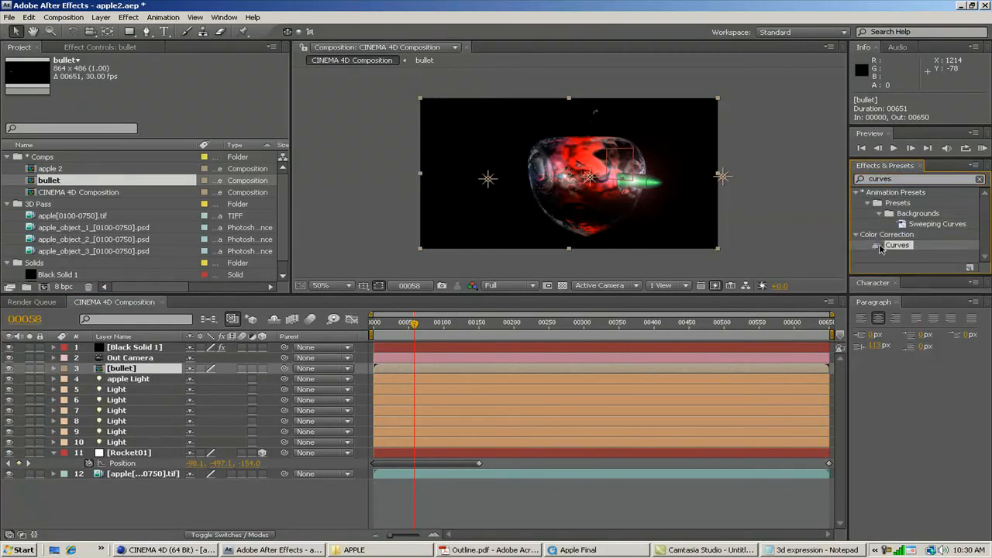
{"action": "left_click_drag", "start_coordinate": [880, 247], "coordinate": [143, 371]}
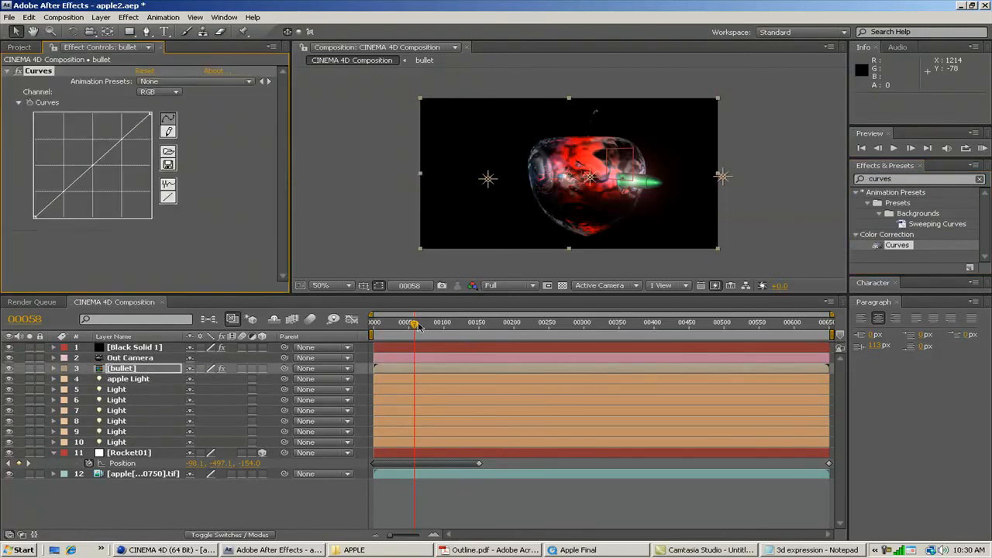
Step: Go to frame 27 and slightly lower the midpoint of the bullet layer's RGB curve
{"action": "left_click_drag", "start_coordinate": [412, 324], "coordinate": [401, 326]}
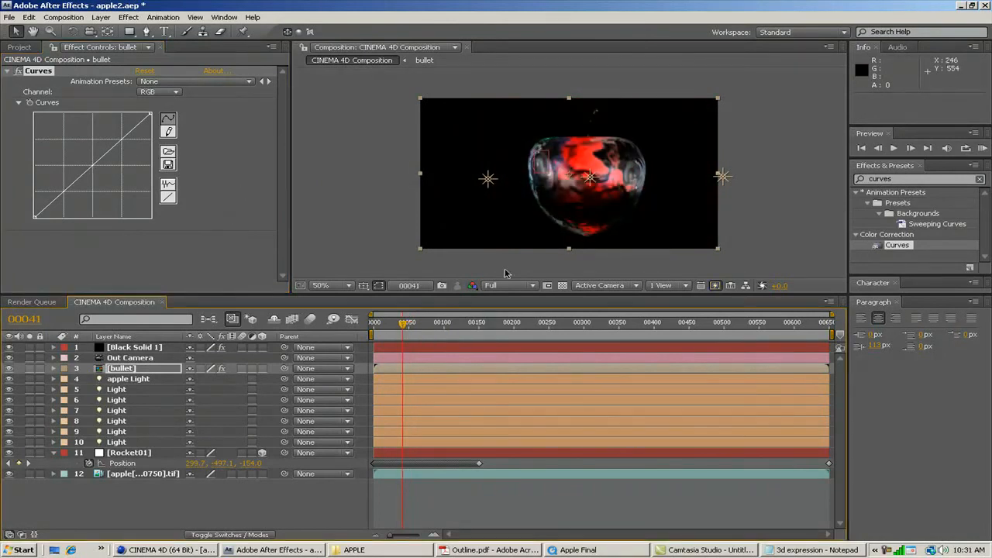
{"action": "left_click_drag", "start_coordinate": [404, 326], "coordinate": [393, 325]}
{"action": "key", "text": "period"}
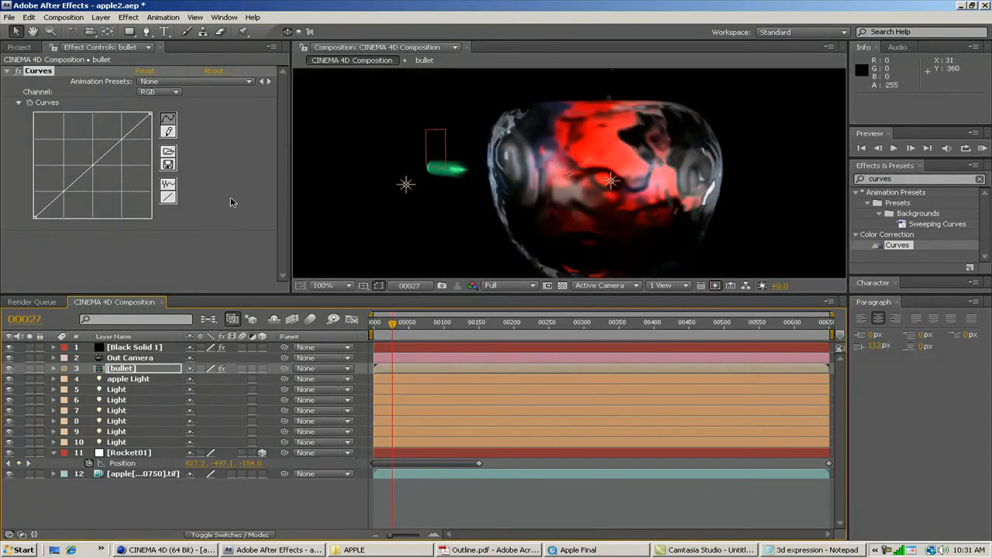
{"action": "left_click_drag", "start_coordinate": [93, 164], "coordinate": [95, 168]}
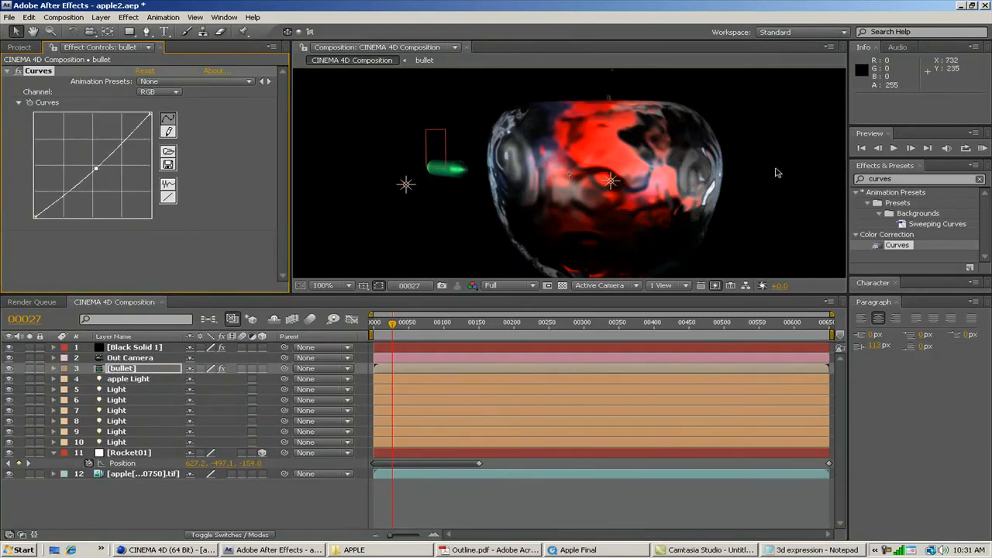
Step: Find the Hue/Saturation effect and apply it to the bullet layer
{"action": "left_click", "coordinate": [899, 178]}
{"action": "type", "text": "hue"}
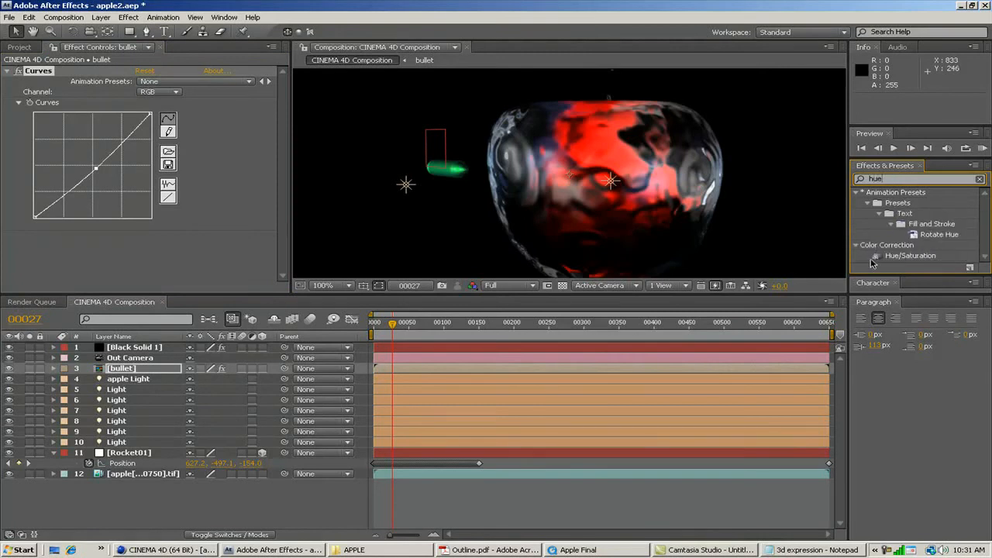
{"action": "left_click_drag", "start_coordinate": [876, 258], "coordinate": [130, 369]}
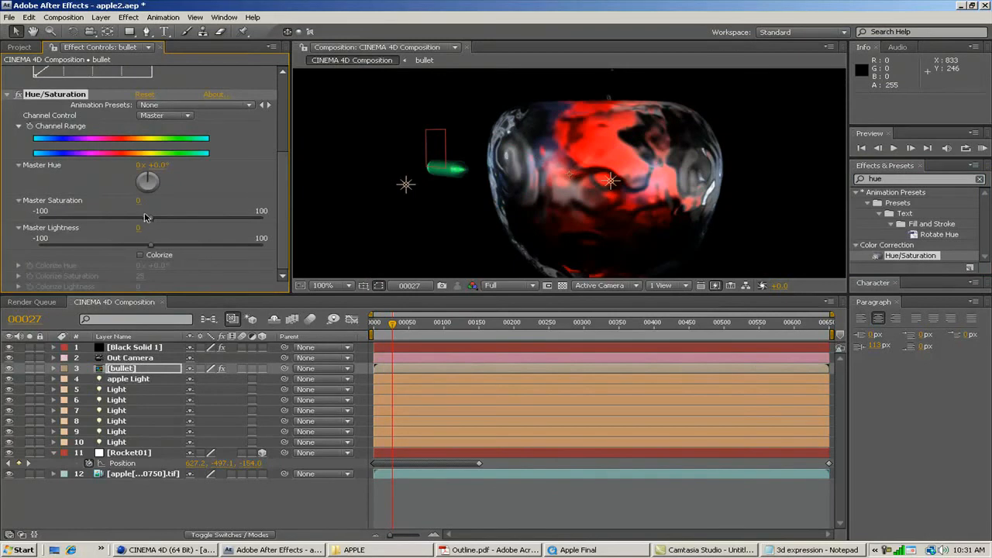
Step: Turn on Colorize in the bullet layer's Hue/Saturation effect and set Colorize Hue to 1x +209°
{"action": "left_click", "coordinate": [139, 267]}
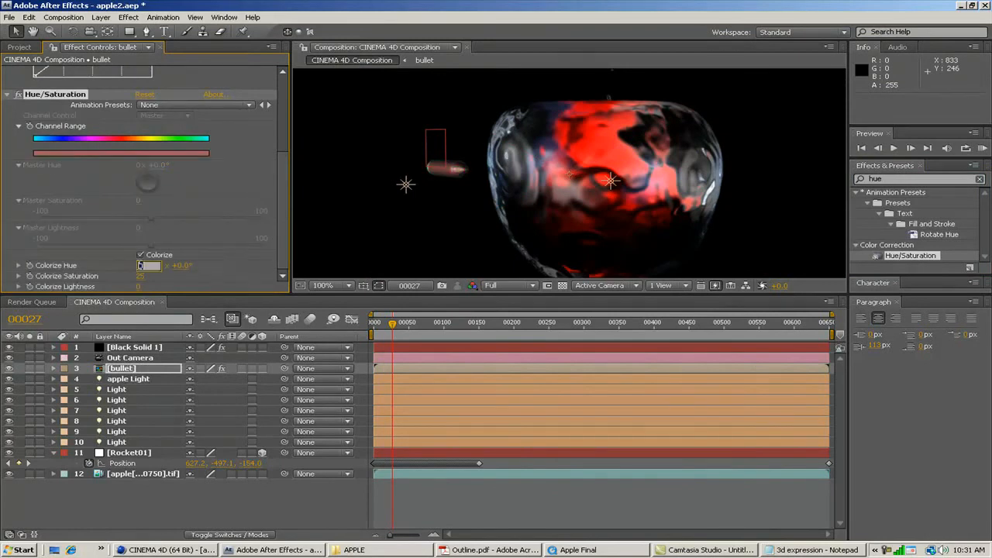
{"action": "type", "text": "1"}
{"action": "left_click", "coordinate": [177, 267]}
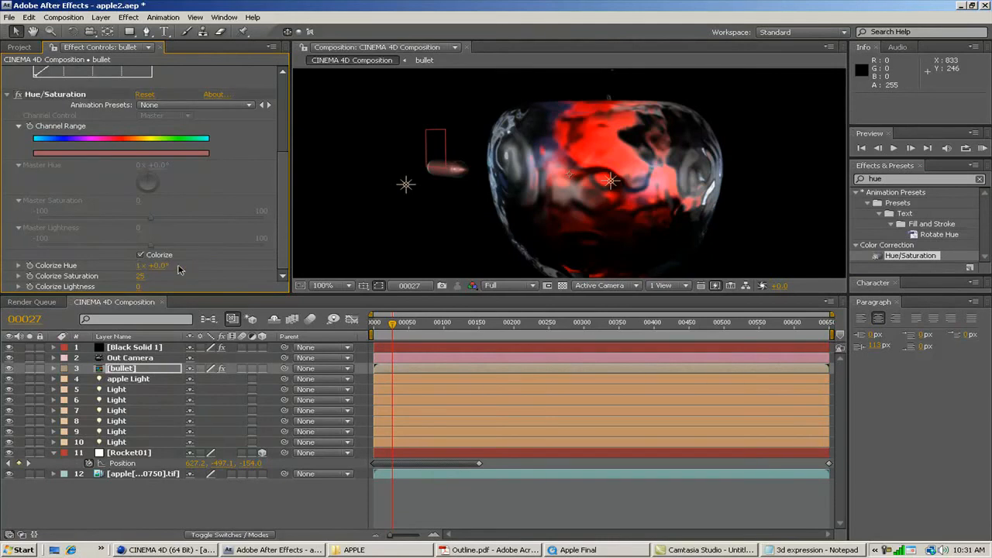
{"action": "left_click", "coordinate": [172, 265]}
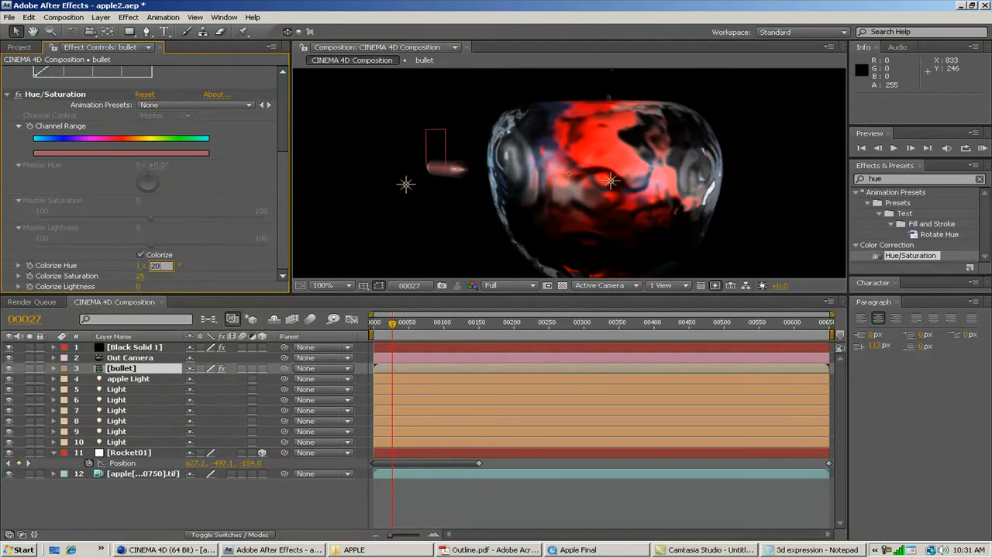
{"action": "key", "text": "Return"}
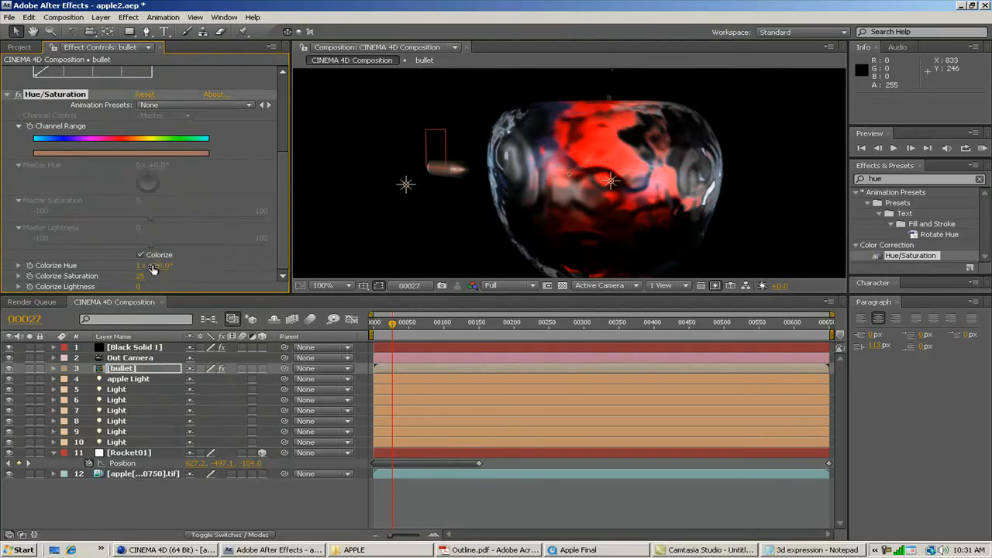
{"action": "left_click", "coordinate": [158, 267]}
{"action": "type", "text": "209"}
{"action": "key", "text": "Return"}
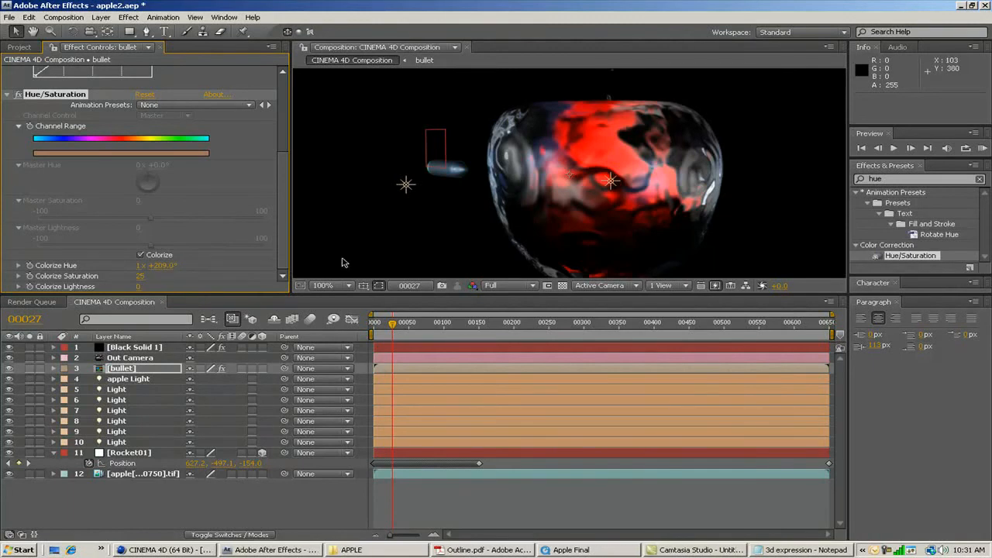
Step: Find the Stylize Glow effect and apply it to the bullet layer
{"action": "left_click_drag", "start_coordinate": [898, 178], "coordinate": [869, 178]}
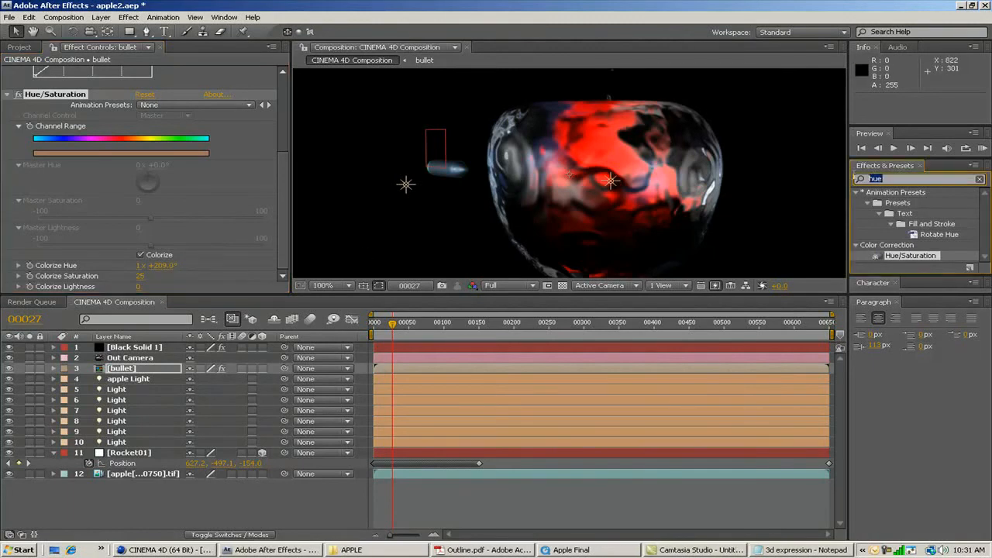
{"action": "type", "text": "glow"}
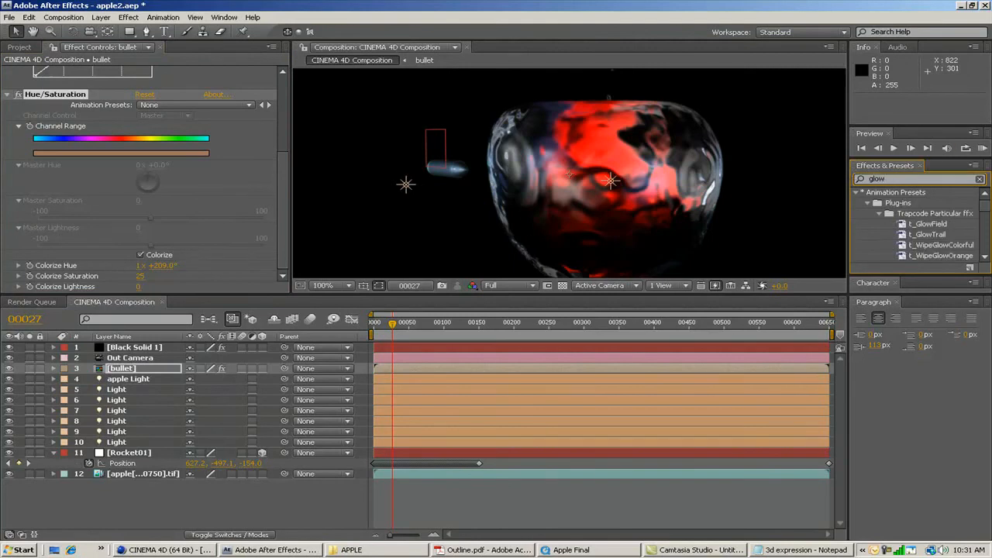
{"action": "scroll", "coordinate": [986, 221], "scroll_direction": "down", "scroll_amount": 2}
{"action": "scroll", "coordinate": [984, 233], "scroll_direction": "down", "scroll_amount": 5}
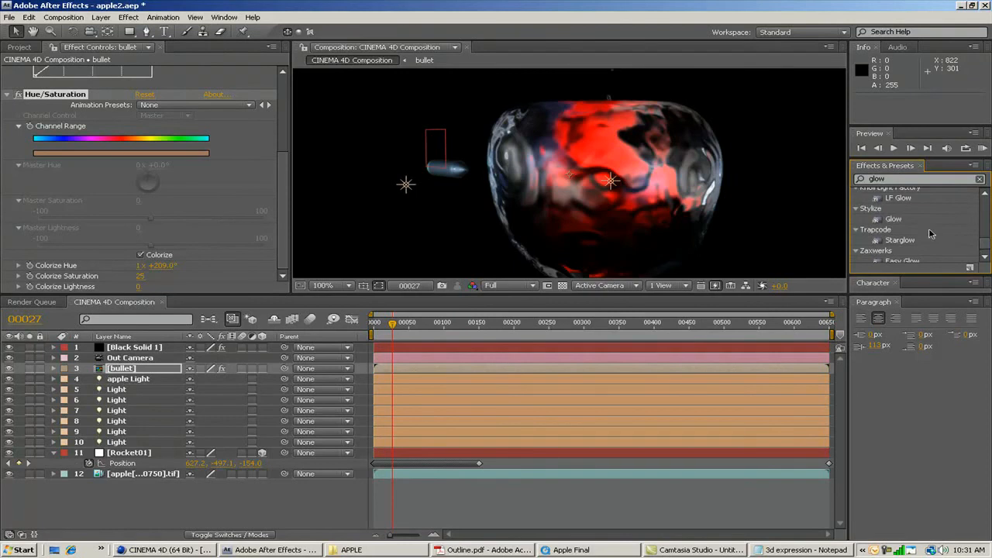
{"action": "left_click_drag", "start_coordinate": [892, 220], "coordinate": [133, 371]}
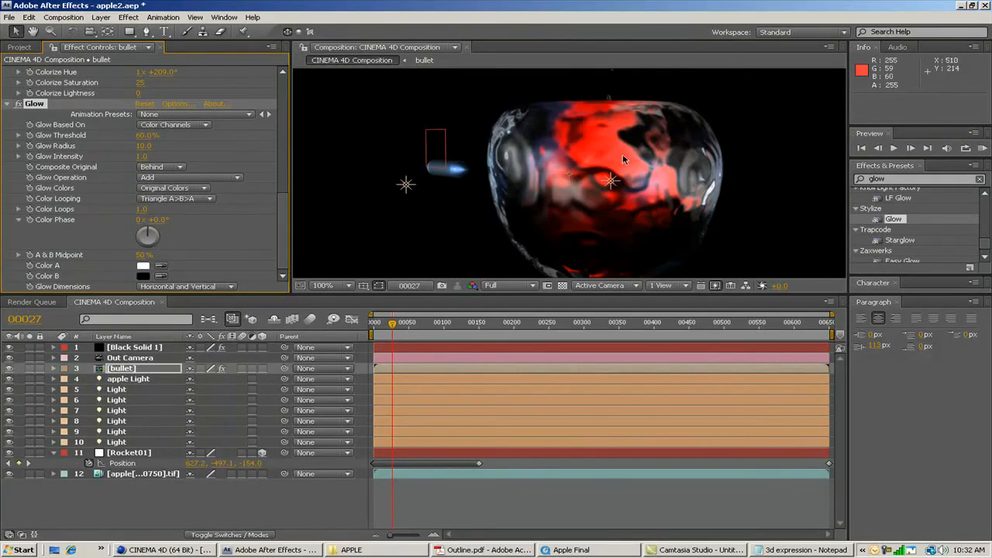
Step: Find the CC Drizzle simulation effect and apply it to the bullet layer
{"action": "left_click_drag", "start_coordinate": [908, 179], "coordinate": [831, 176]}
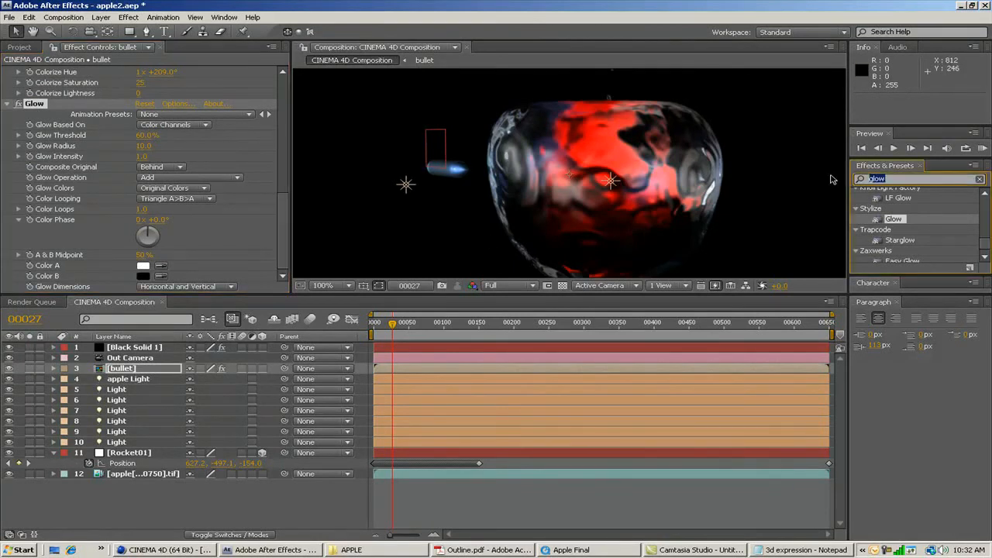
{"action": "type", "text": "cc drizz"}
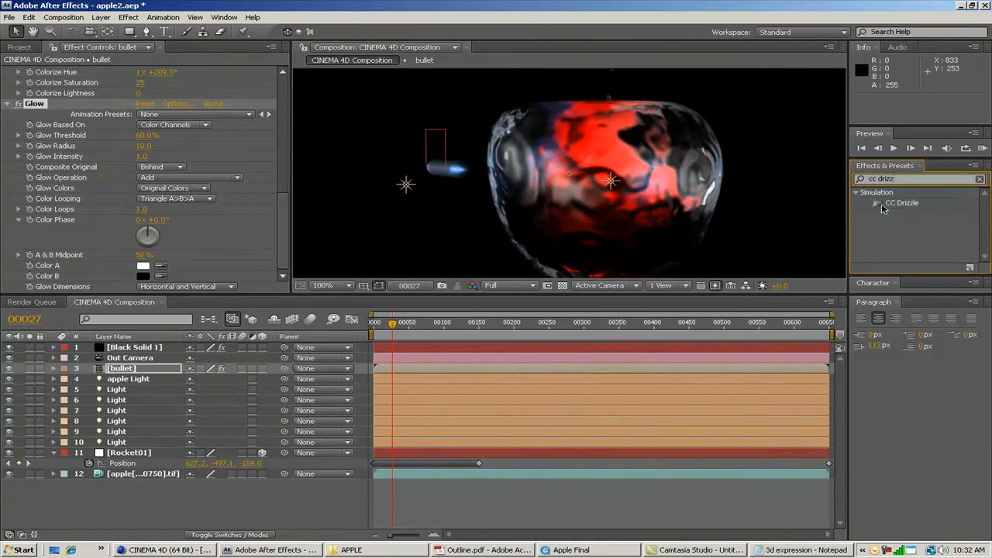
{"action": "left_click_drag", "start_coordinate": [881, 205], "coordinate": [116, 371]}
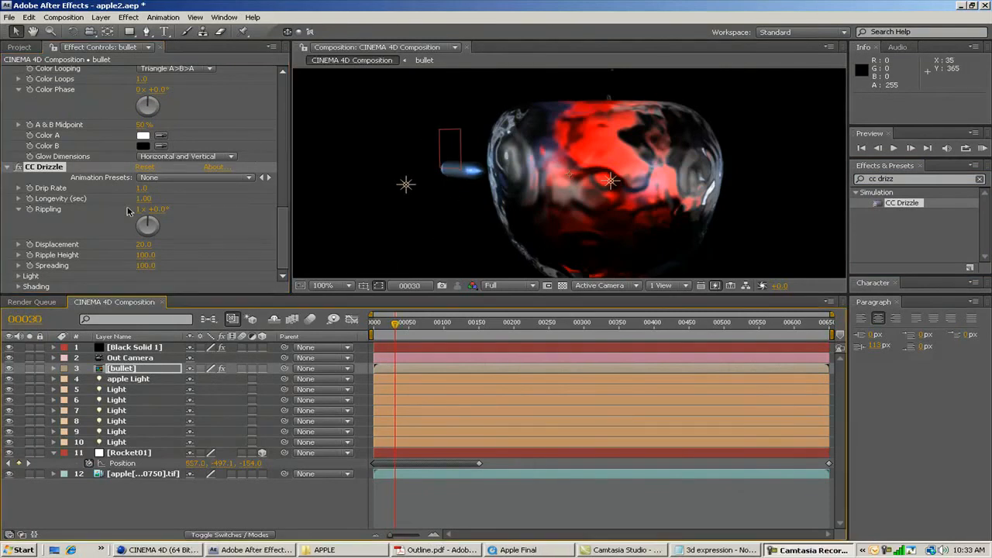
Step: Set the bullet layer's CC Drizzle Drip Rate to 0 and advance the composition to frame 46
{"action": "left_click", "coordinate": [141, 188]}
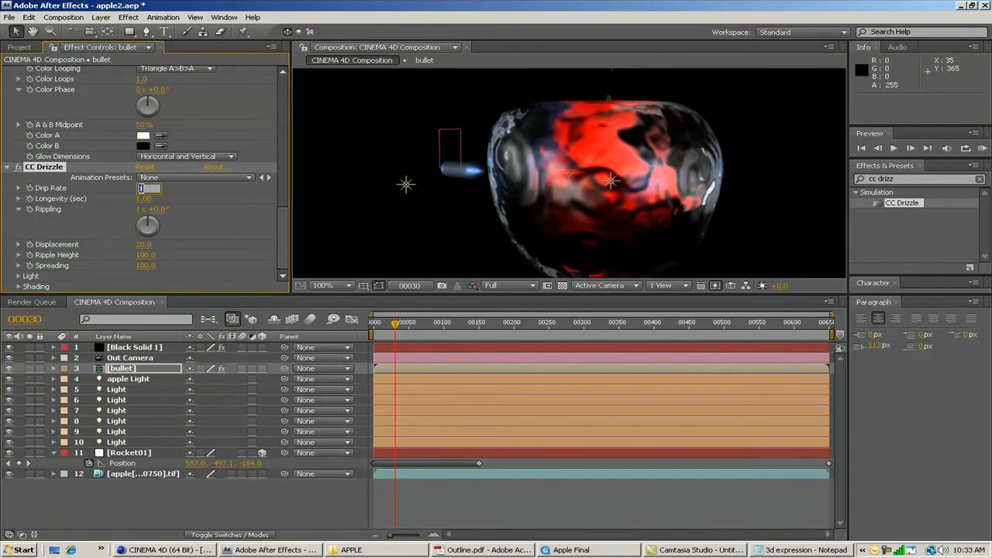
{"action": "key", "text": "Return"}
{"action": "left_click_drag", "start_coordinate": [396, 324], "coordinate": [404, 324]}
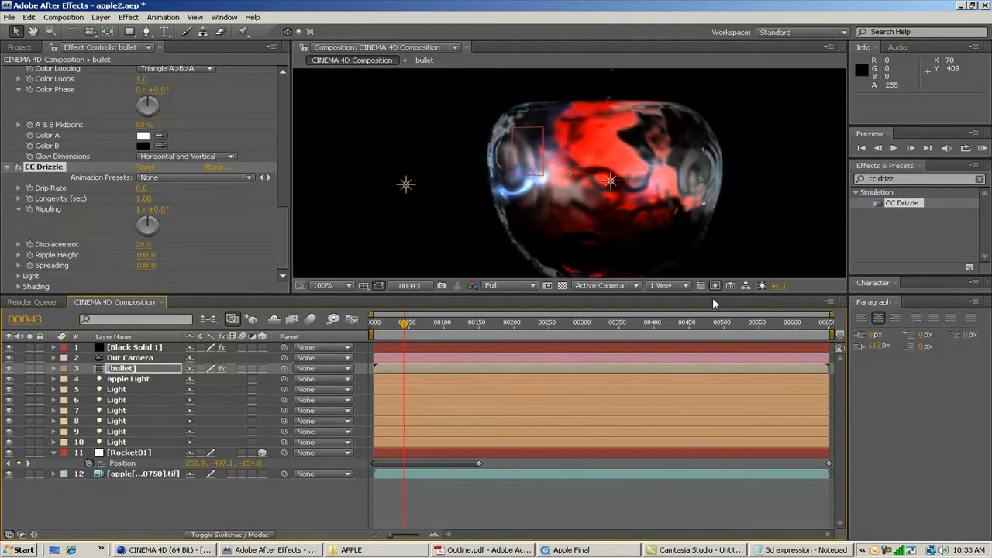
{"action": "key", "text": "Page_Down"}
{"action": "key", "text": "Page_Down"}
{"action": "key", "text": "Page_Down"}
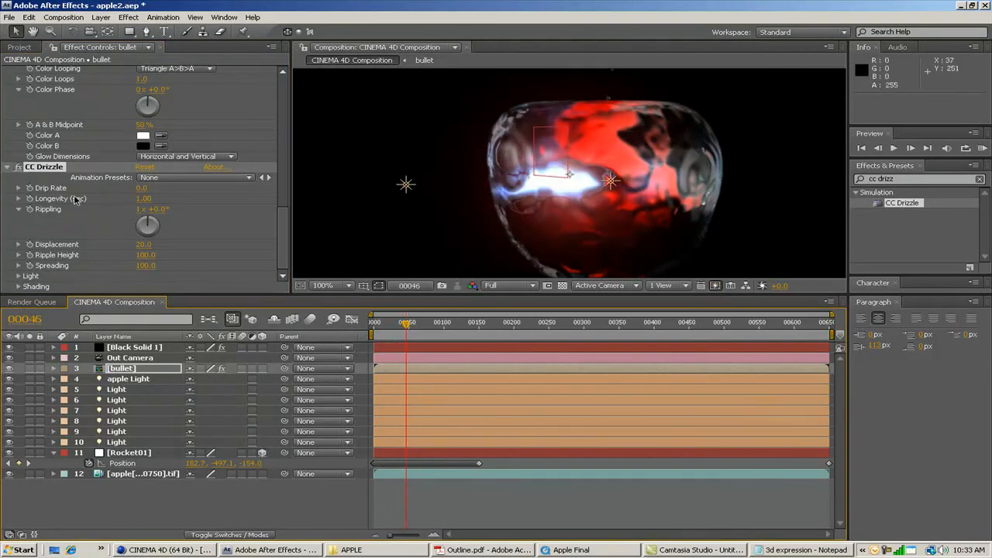
Step: Enable keyframing for the CC Drizzle Drip Rate at frame 46 and set it to 1.0
{"action": "left_click", "coordinate": [29, 188]}
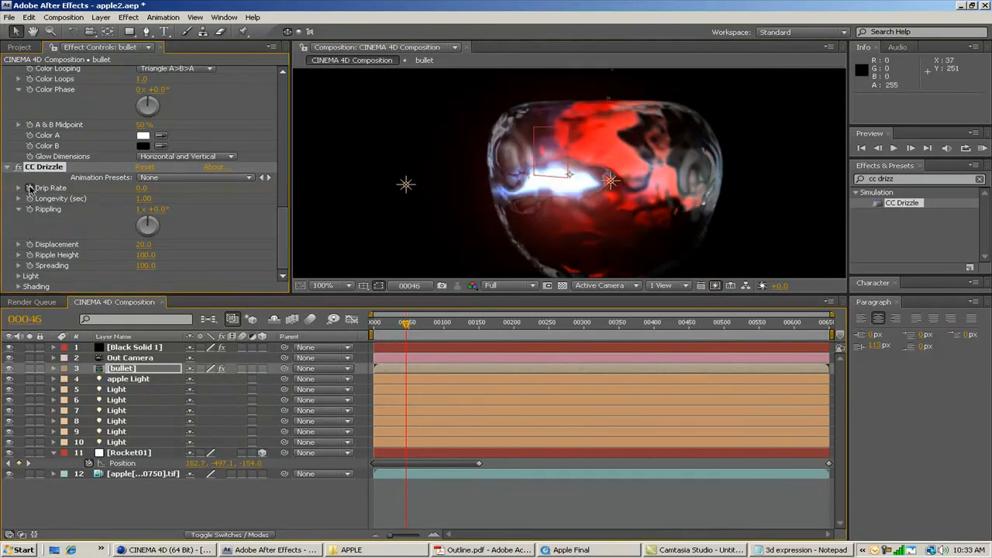
{"action": "left_click", "coordinate": [141, 189]}
{"action": "key", "text": "Return"}
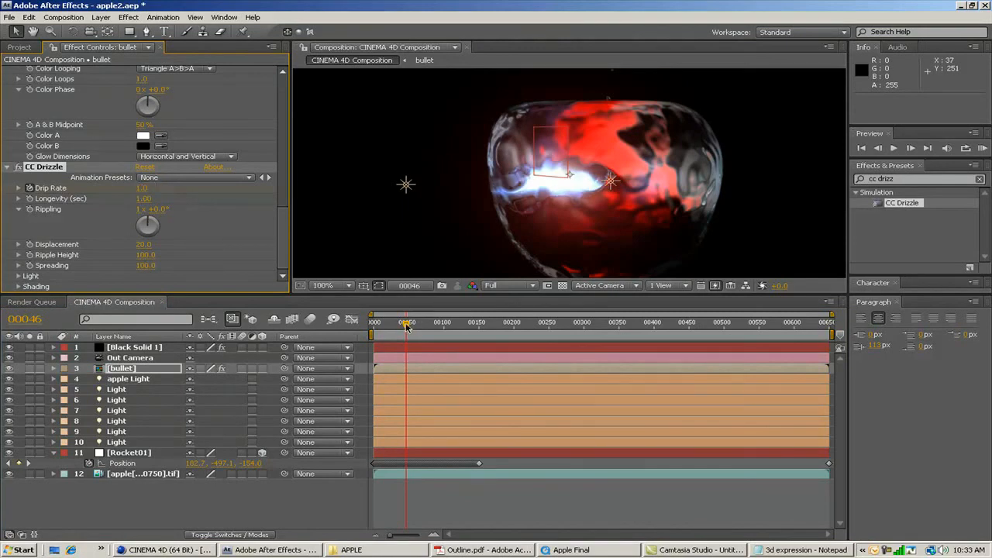
Step: Move the playhead to frame 70 and save the project
{"action": "mouse_move", "coordinate": [406, 326]}
{"action": "left_mouse_down"}
{"action": "mouse_move", "coordinate": [387, 327]}
{"action": "mouse_move", "coordinate": [422, 326]}
{"action": "left_mouse_up"}
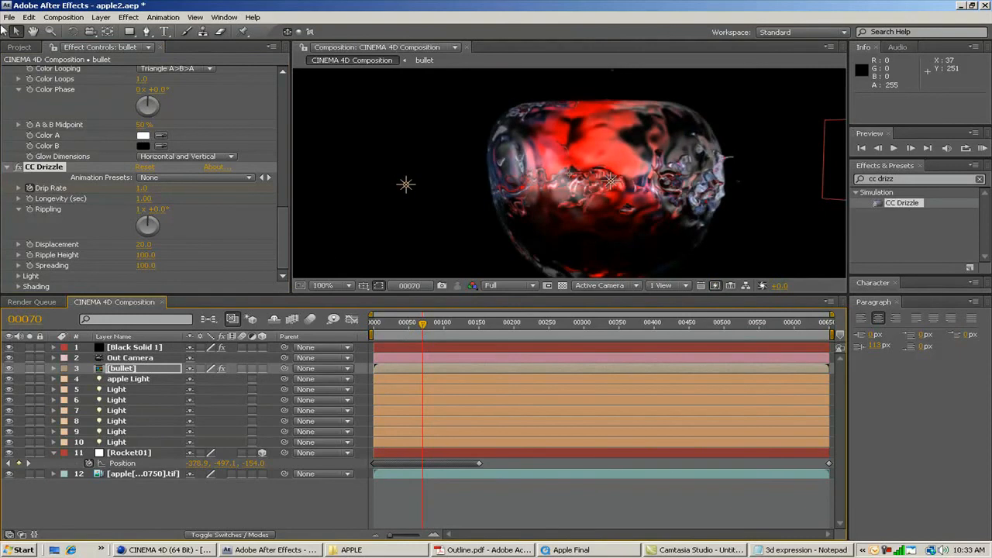
{"action": "left_click", "coordinate": [10, 17]}
{"action": "left_click", "coordinate": [33, 108]}
Step: Add the apple 2 composition from the Comps folder to the timeline directly above the bullet layer
{"action": "left_click", "coordinate": [24, 48]}
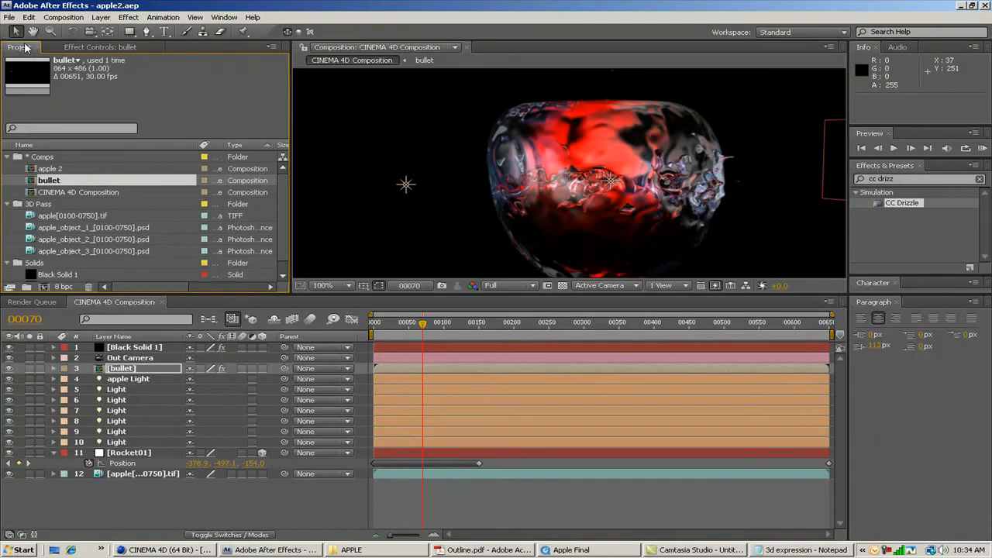
{"action": "left_click", "coordinate": [35, 170]}
{"action": "left_click", "coordinate": [35, 169]}
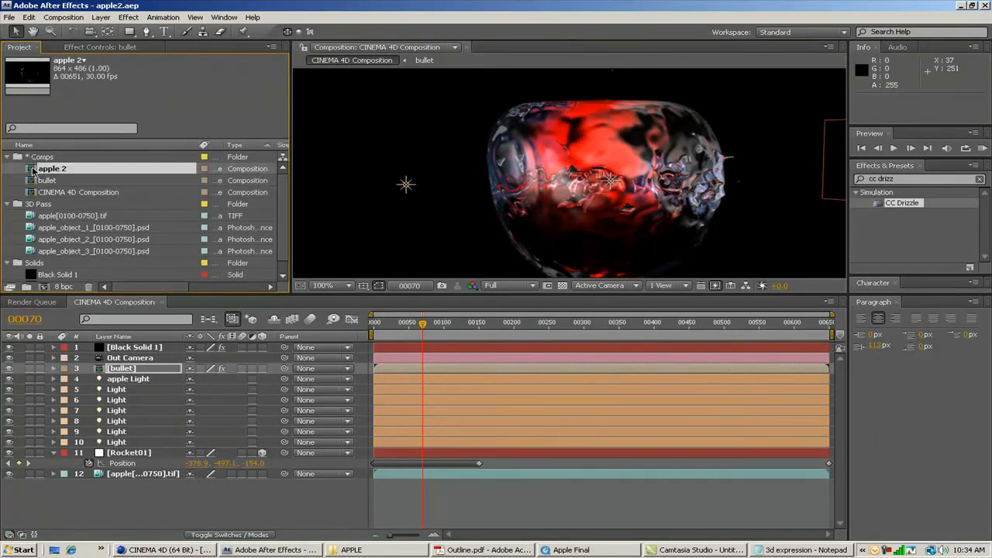
{"action": "left_click_drag", "start_coordinate": [57, 305], "coordinate": [86, 361]}
Step: Find the Color Correction Curves effect and apply it to the apple 2 layer
{"action": "left_click", "coordinate": [88, 47]}
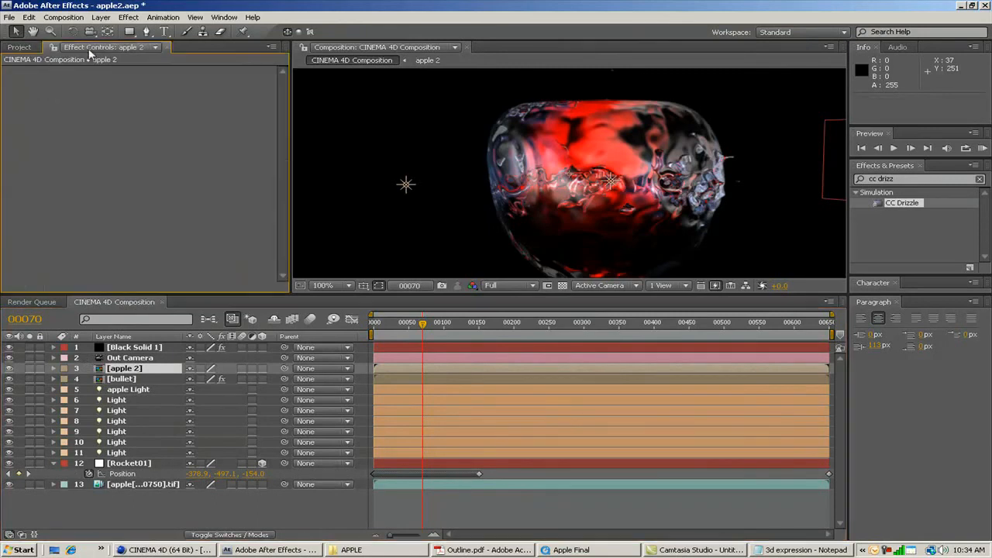
{"action": "left_click", "coordinate": [895, 178]}
{"action": "key", "text": "ctrl+a"}
{"action": "type", "text": "curv"}
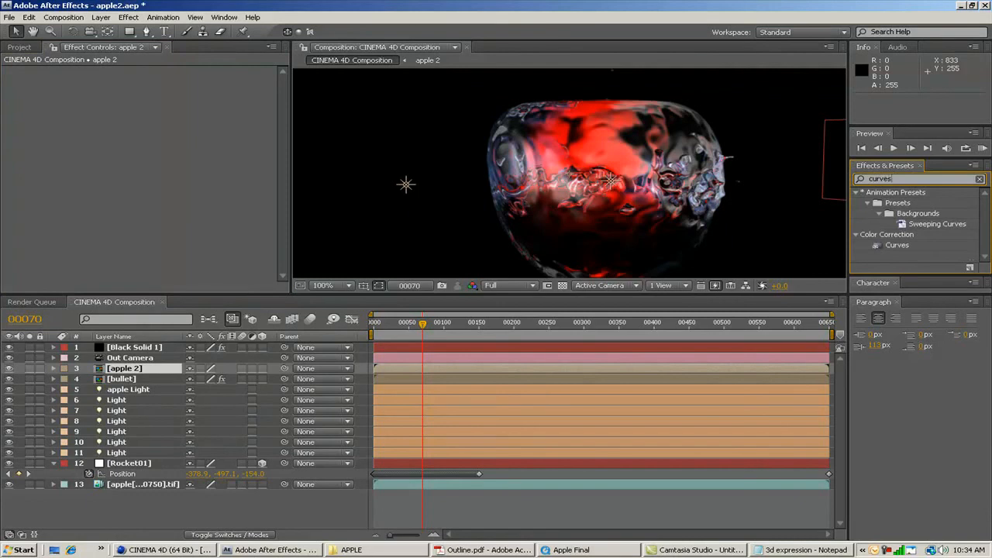
{"action": "left_click_drag", "start_coordinate": [878, 248], "coordinate": [128, 369]}
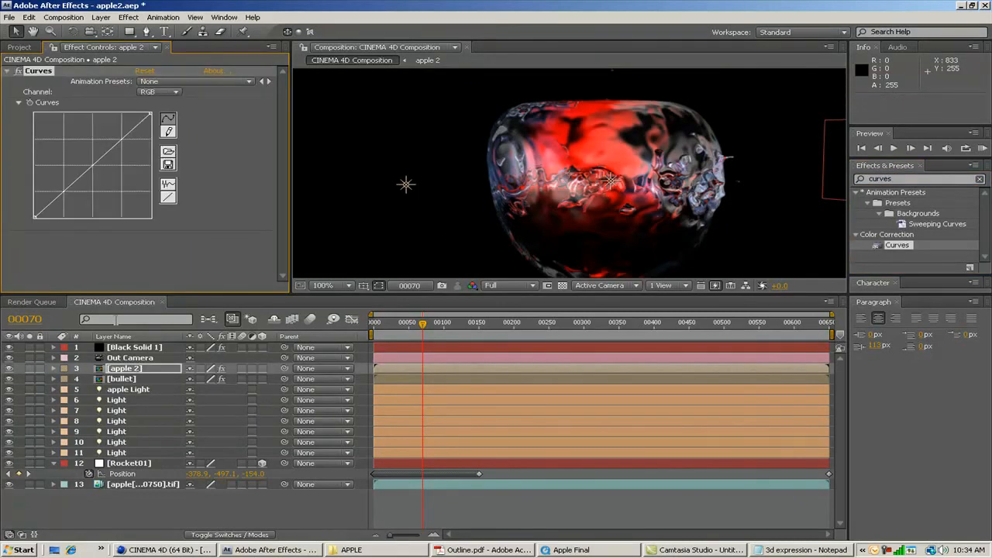
Step: Slightly raise the midpoint of the Red channel curve in the apple 2 layer's Curves effect
{"action": "left_click", "coordinate": [159, 92]}
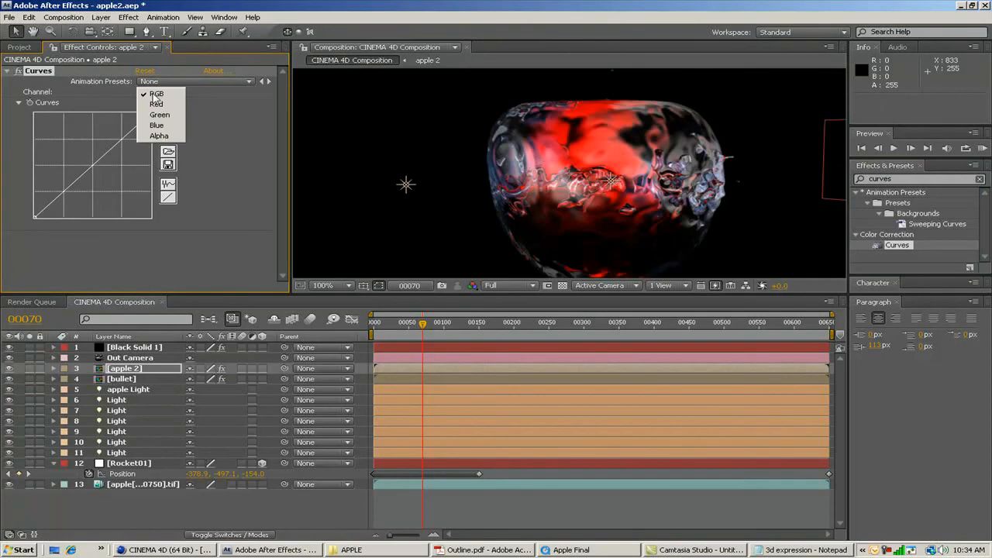
{"action": "left_click", "coordinate": [157, 108]}
{"action": "left_click", "coordinate": [93, 164]}
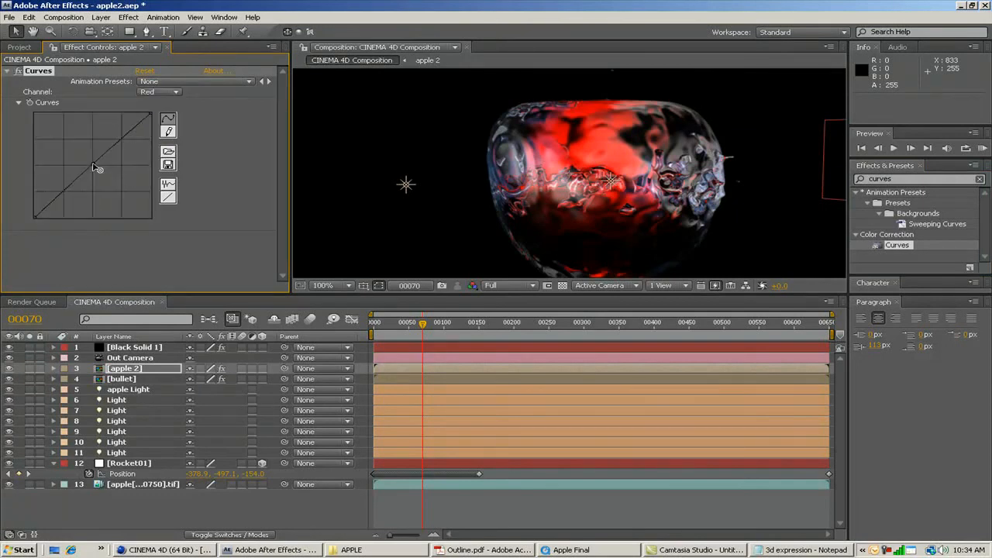
{"action": "left_click_drag", "start_coordinate": [93, 167], "coordinate": [88, 160]}
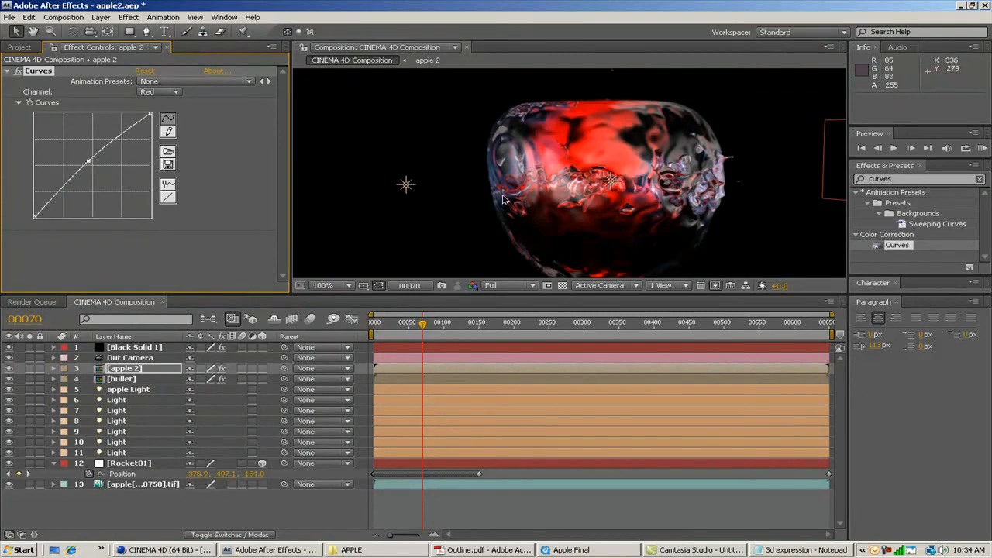
Step: Apply the Stylize Glow effect to the apple 2 layer and compare the image with the glow off and on
{"action": "left_click", "coordinate": [891, 178]}
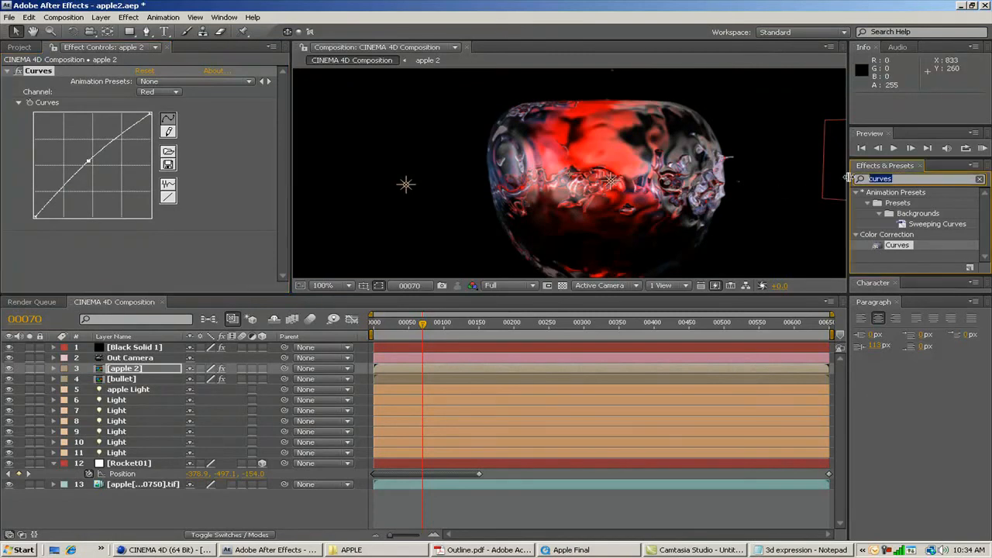
{"action": "type", "text": "glow"}
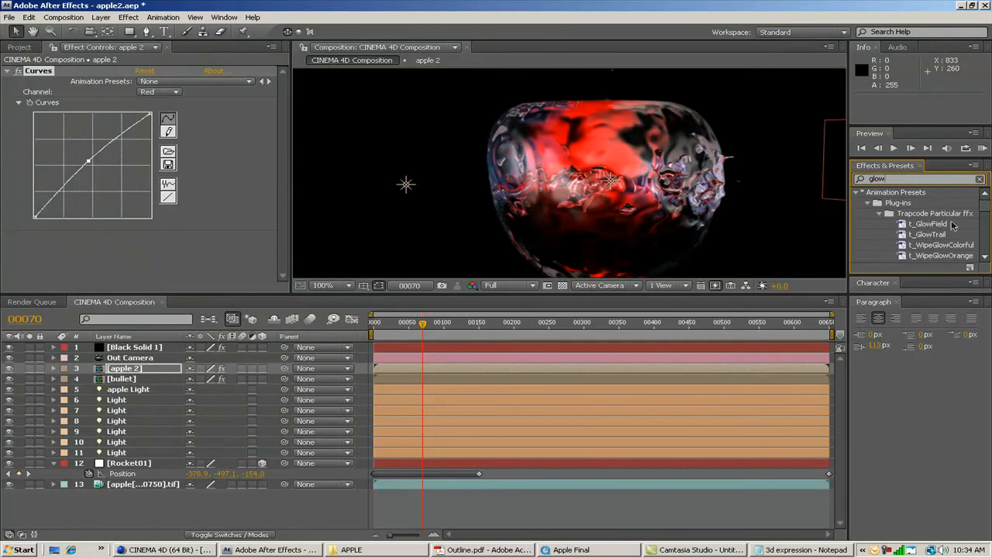
{"action": "left_click_drag", "start_coordinate": [984, 203], "coordinate": [986, 252]}
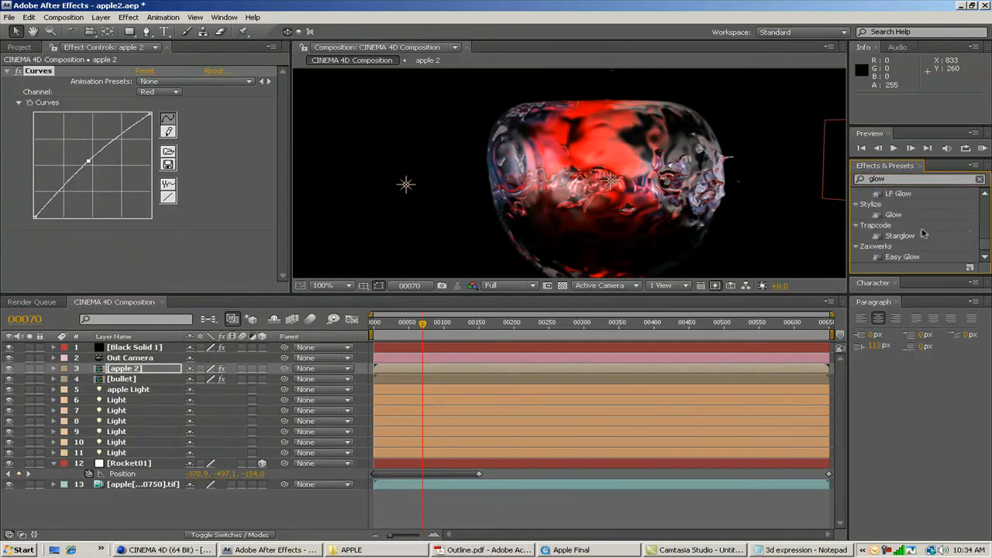
{"action": "left_click_drag", "start_coordinate": [888, 222], "coordinate": [136, 369]}
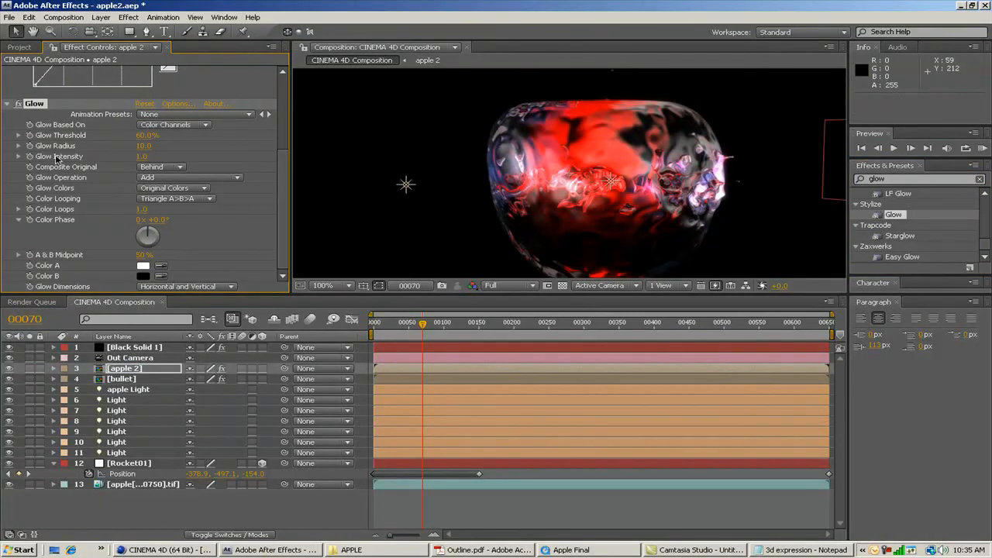
{"action": "left_click", "coordinate": [18, 103]}
{"action": "left_click", "coordinate": [18, 103]}
{"action": "left_click", "coordinate": [19, 103]}
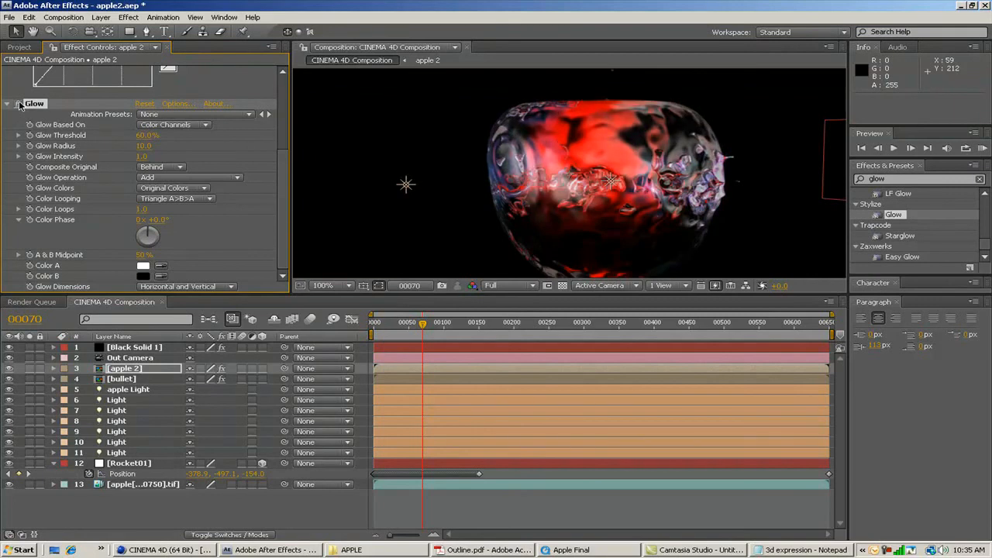
{"action": "left_click", "coordinate": [18, 103]}
Step: Collapse the Glow and Curves settings and apply the Time Echo effect to the apple 2 layer
{"action": "left_click", "coordinate": [8, 104]}
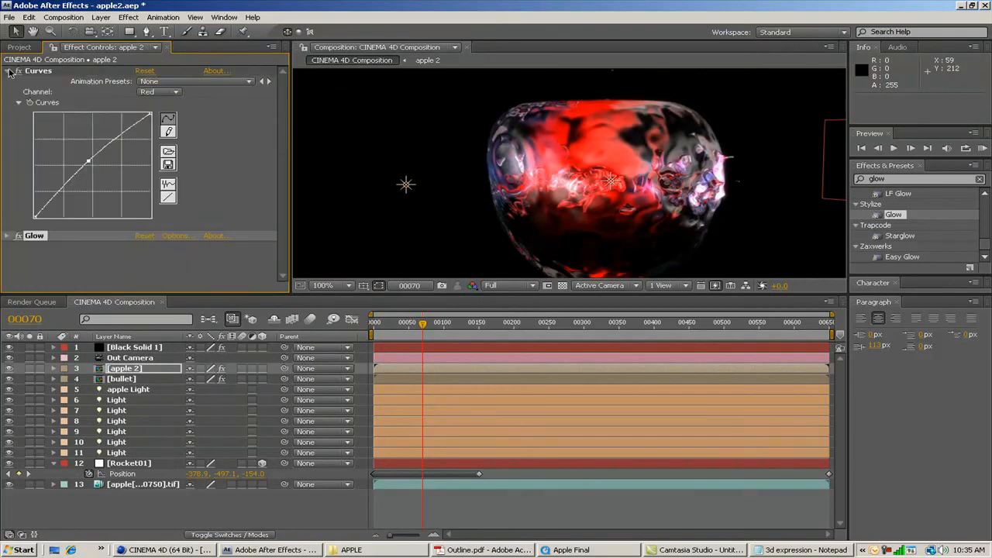
{"action": "left_click", "coordinate": [8, 71]}
{"action": "left_click", "coordinate": [879, 178]}
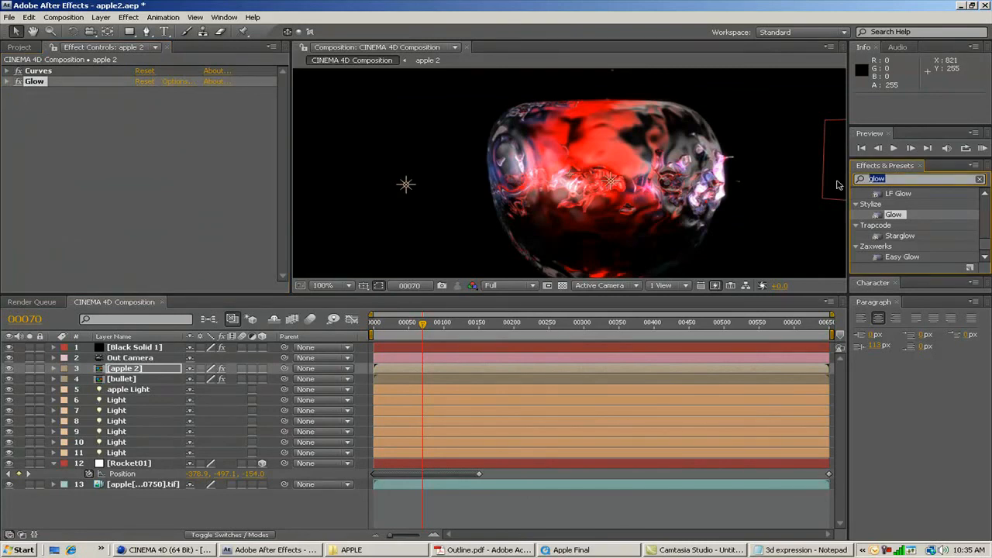
{"action": "type", "text": "echo"}
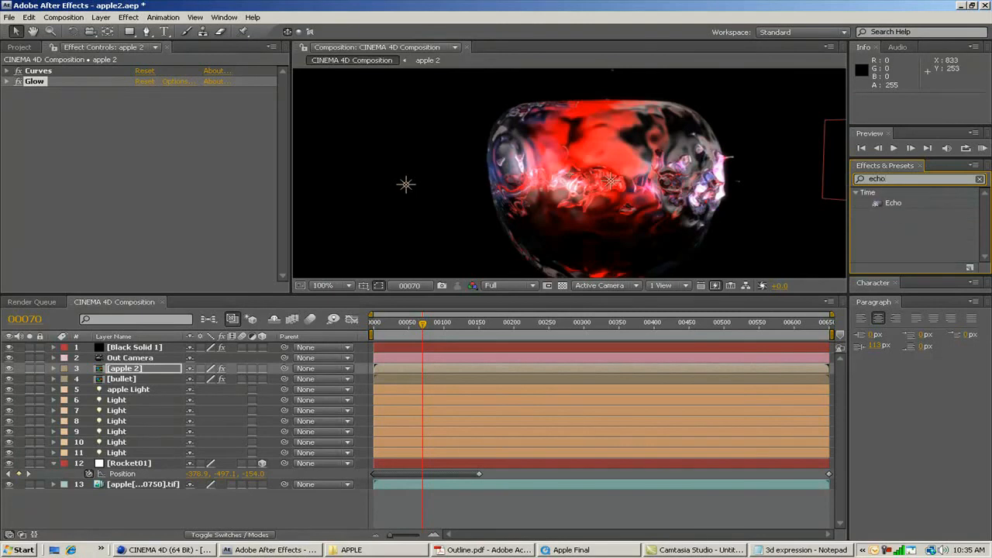
{"action": "left_click_drag", "start_coordinate": [875, 204], "coordinate": [128, 370]}
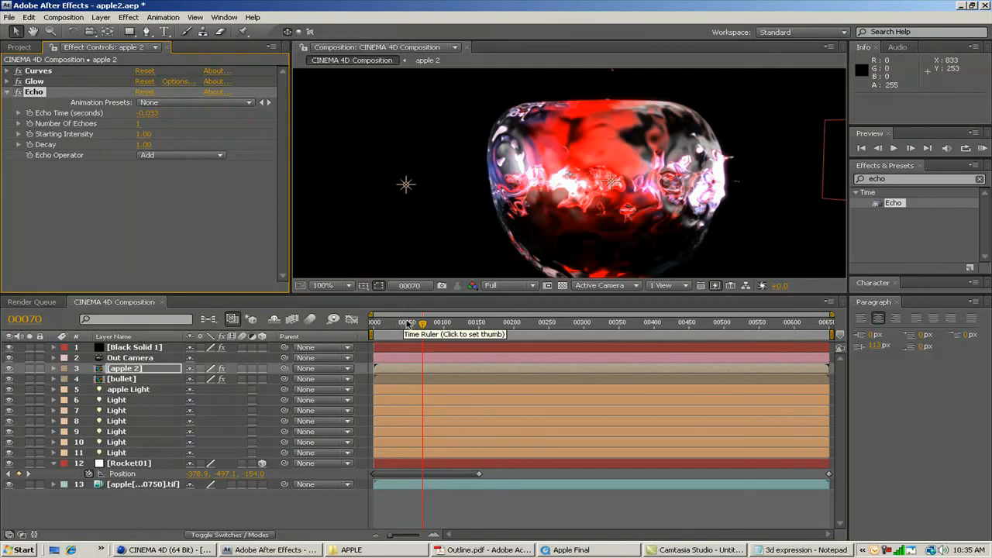
Step: Keyframe the apple 2 layer's Number Of Echoes at 0 on frame 46 and at 1 on frame 51
{"action": "left_click_drag", "start_coordinate": [422, 325], "coordinate": [407, 329]}
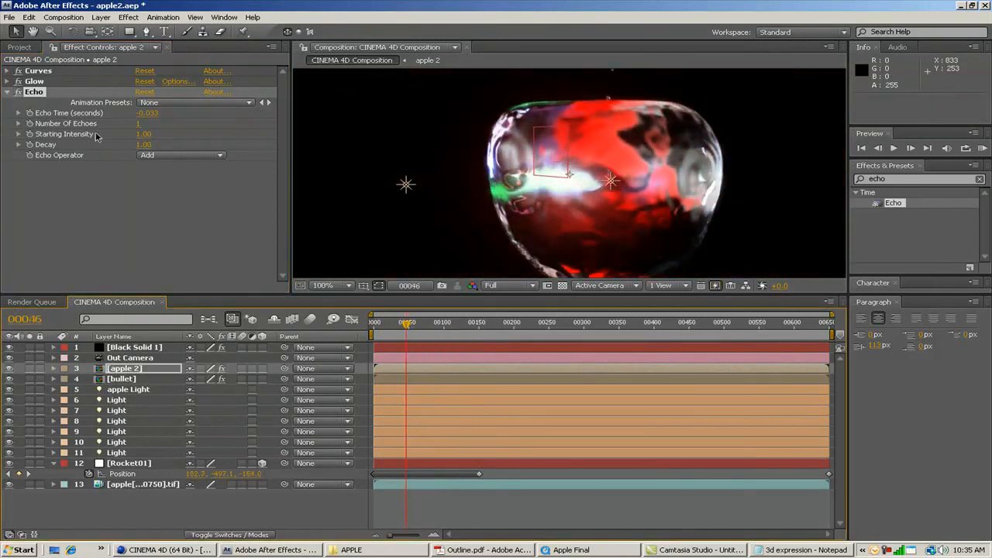
{"action": "left_click", "coordinate": [139, 125]}
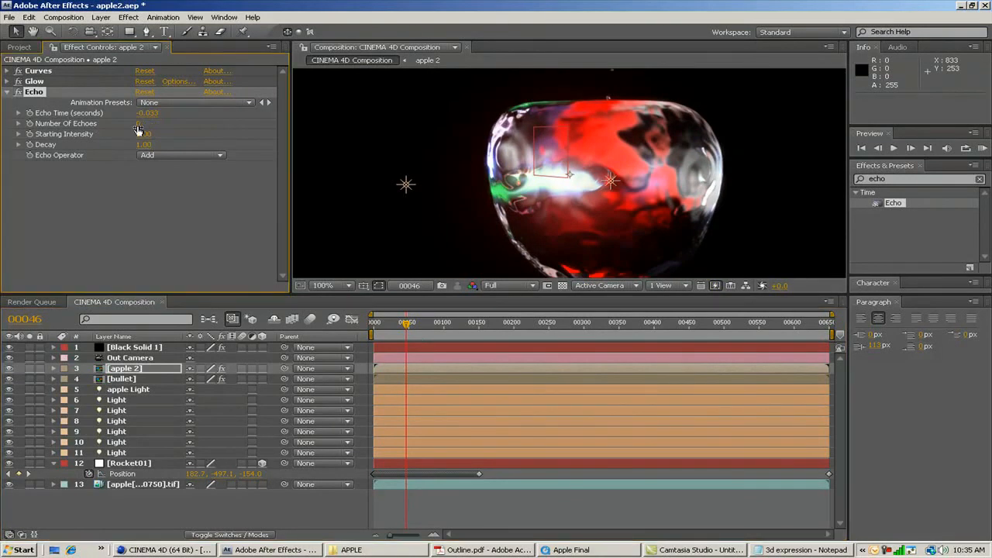
{"action": "type", "text": "0"}
{"action": "key", "text": "Return"}
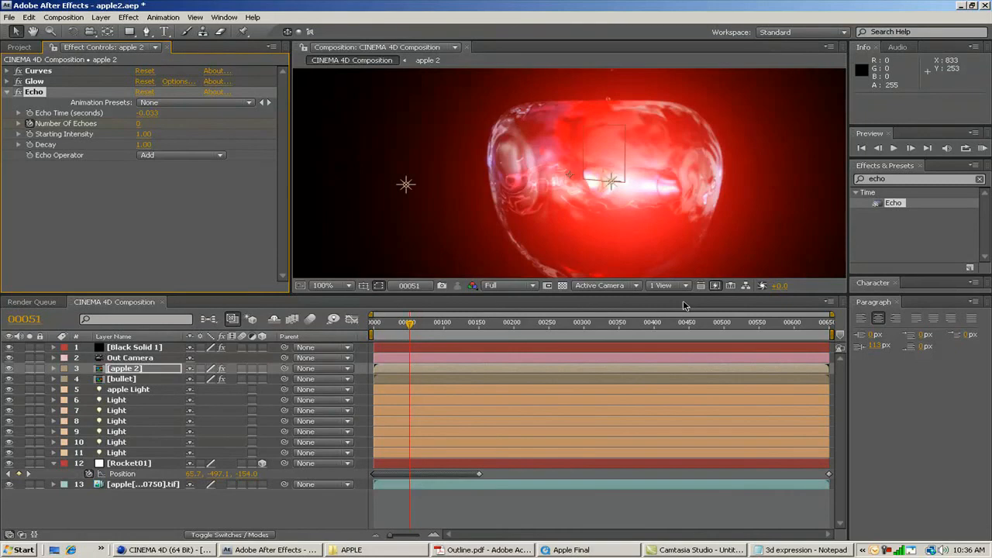
{"action": "left_click", "coordinate": [141, 123]}
{"action": "key", "text": "Return"}
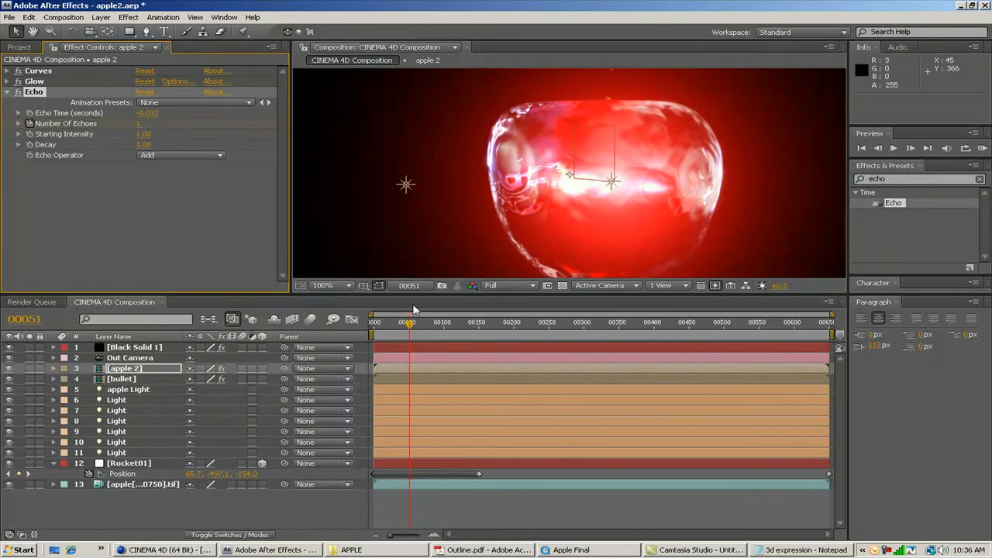
Step: Review the apple 2 layer's echo effect at frames 116 and 201 with the whole composition in view
{"action": "left_click_drag", "start_coordinate": [409, 324], "coordinate": [455, 326]}
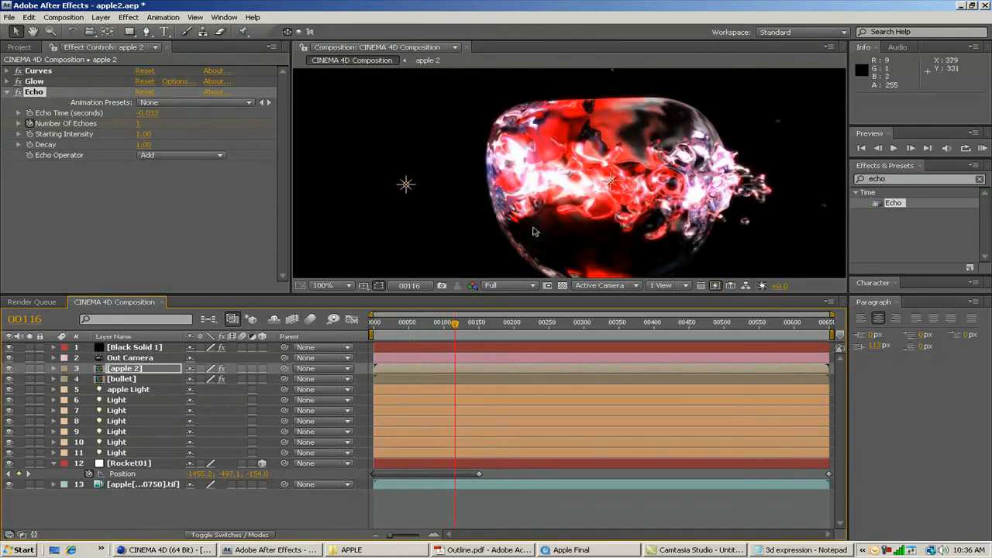
{"action": "key", "text": "comma"}
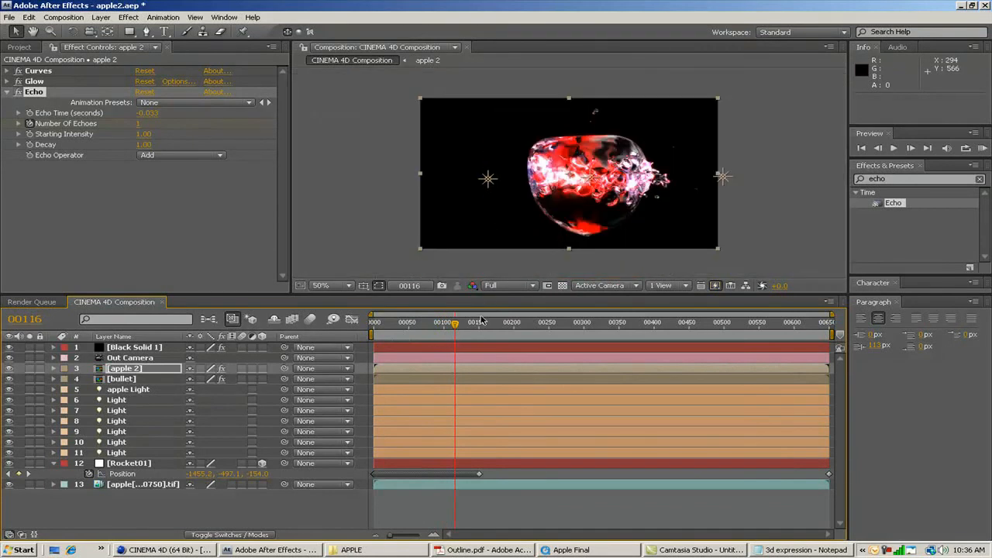
{"action": "left_click_drag", "start_coordinate": [455, 326], "coordinate": [516, 328]}
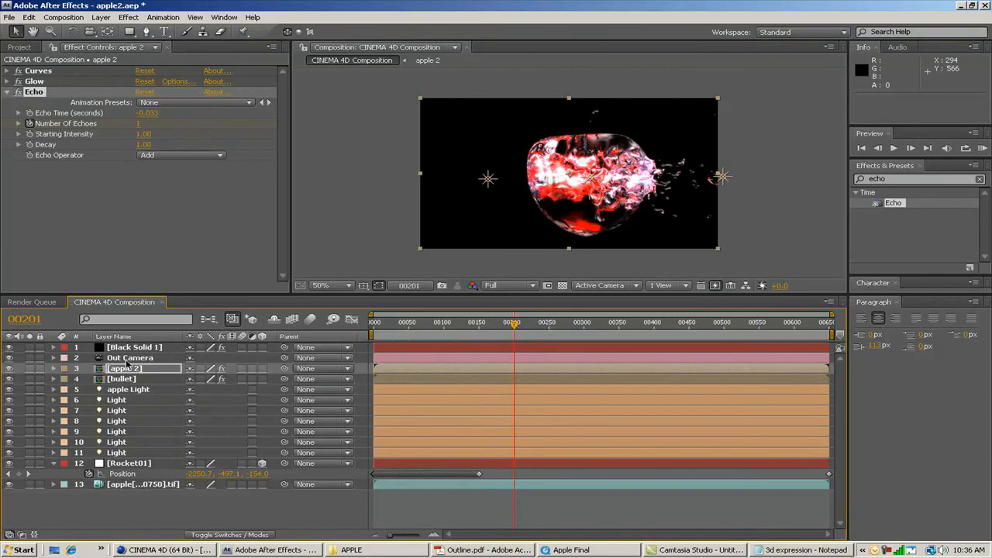
Step: Pre-compose all layers from Black Solid 1 down to the apple image sequence into a new composition named apple, moving all attributes
{"action": "left_click", "coordinate": [124, 348]}
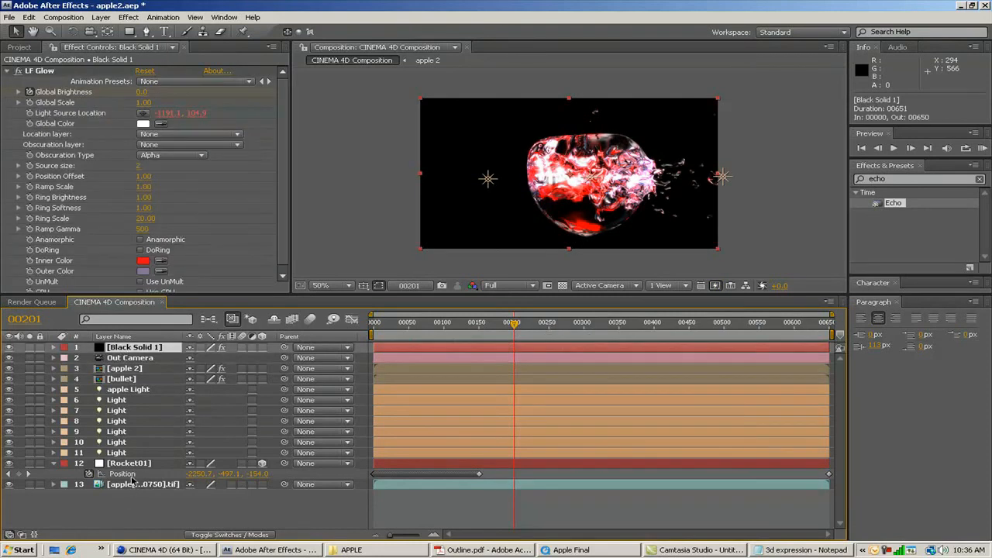
{"action": "left_click", "coordinate": [133, 483], "text": "shift"}
{"action": "left_click", "coordinate": [100, 17]}
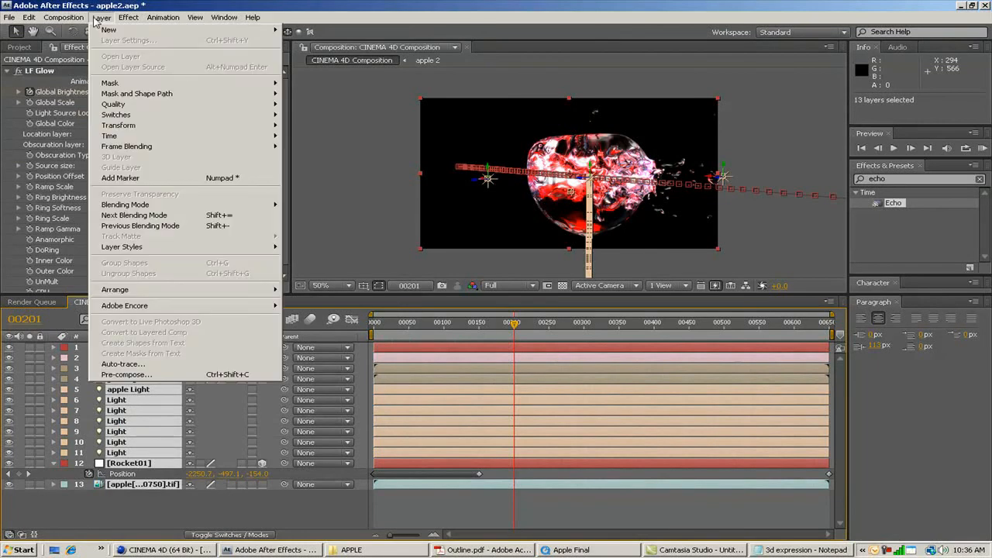
{"action": "left_click", "coordinate": [126, 374]}
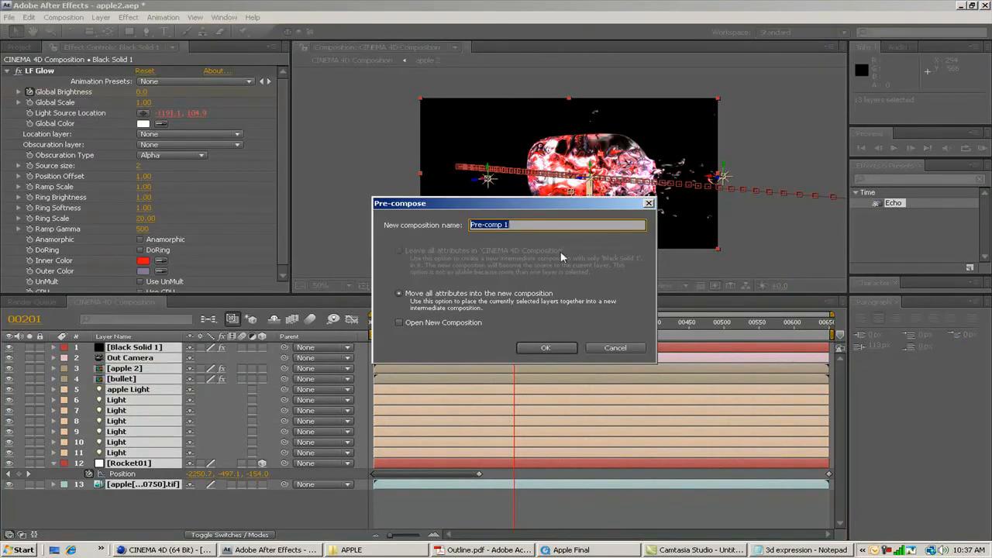
{"action": "type", "text": "apple"}
{"action": "left_click", "coordinate": [542, 349]}
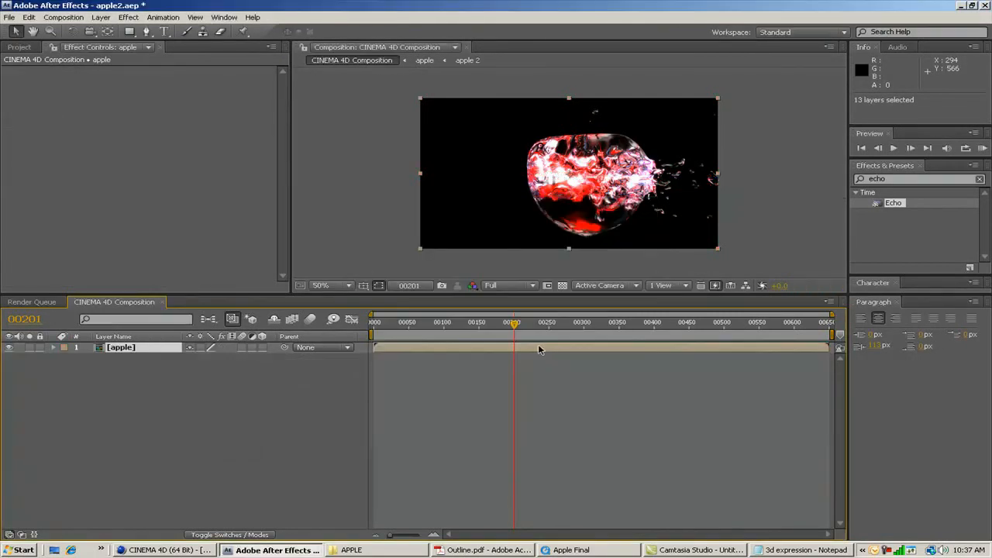
Step: Apply the RE:Vision RSMB 3.x effect to the apple layer and view the ReelSmart Motion Blur product page in Firefox
{"action": "left_click", "coordinate": [126, 352]}
{"action": "left_click", "coordinate": [132, 19]}
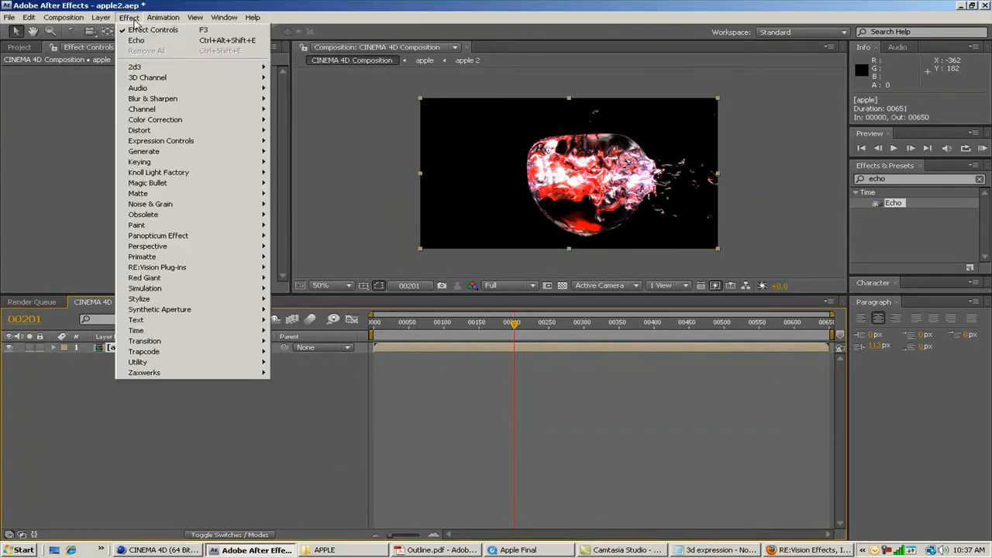
{"action": "mouse_move", "coordinate": [225, 262]}
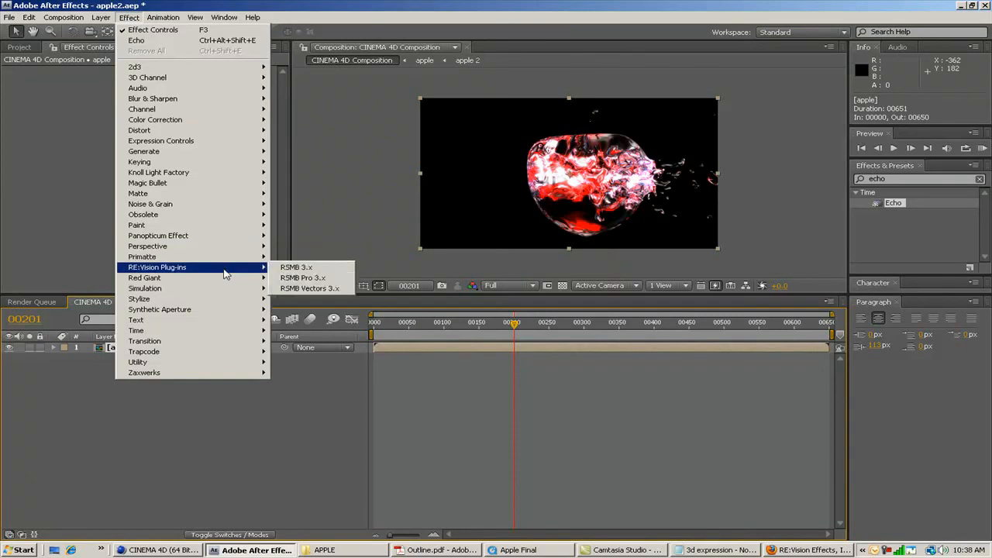
{"action": "left_click", "coordinate": [324, 271]}
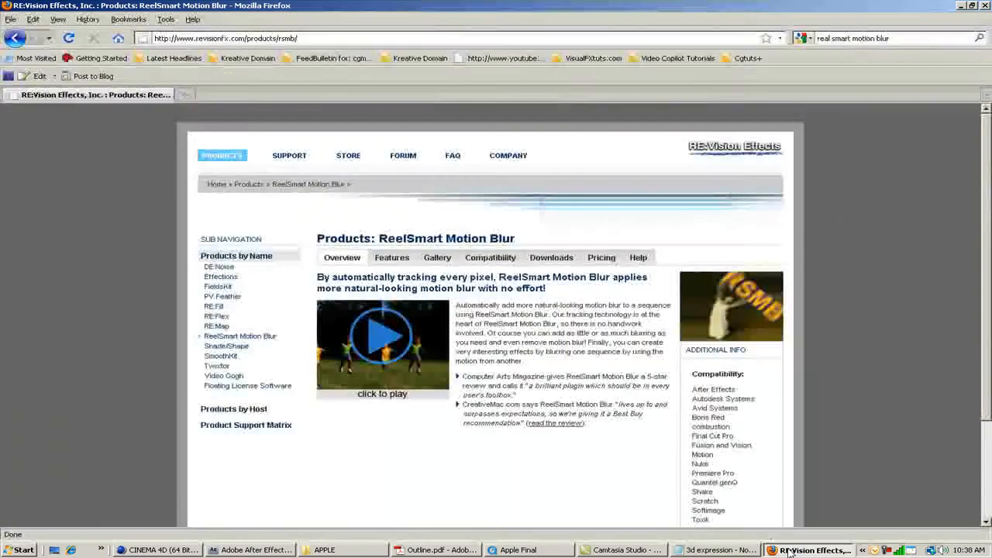
{"action": "left_click", "coordinate": [784, 550]}
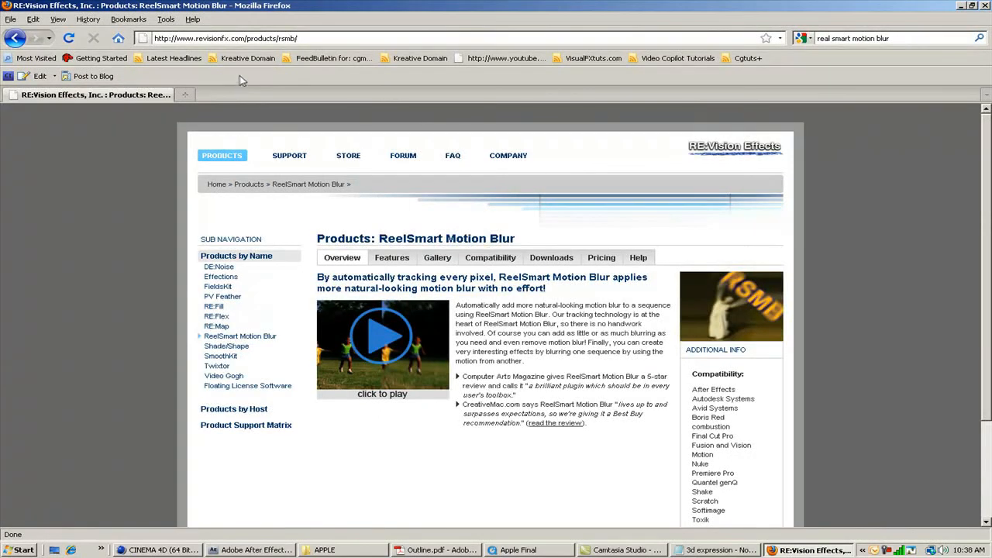
{"action": "left_click", "coordinate": [961, 6]}
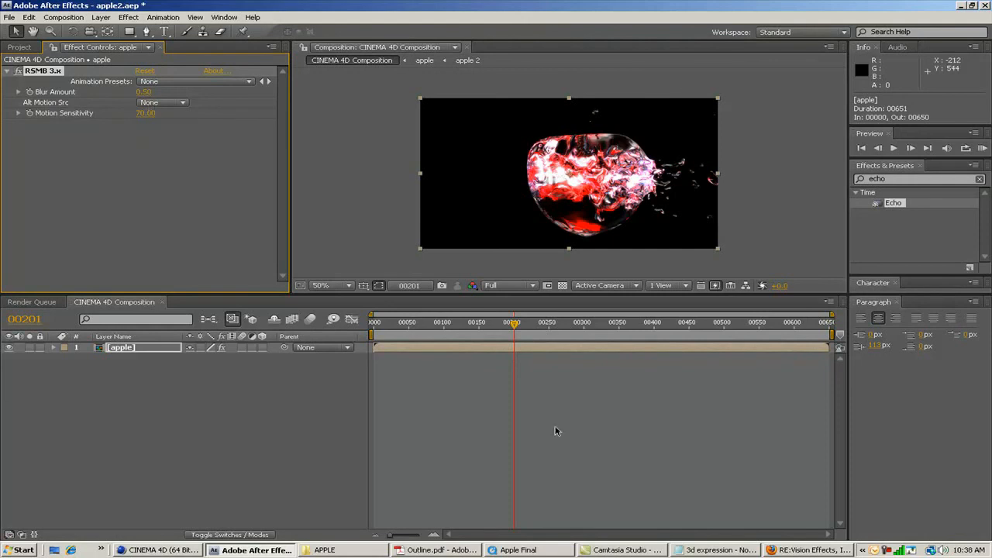
Step: Inspect the motion-blurred apple up close at frame 111 and switch to the Apple Final movie in the video player
{"action": "left_click", "coordinate": [452, 322]}
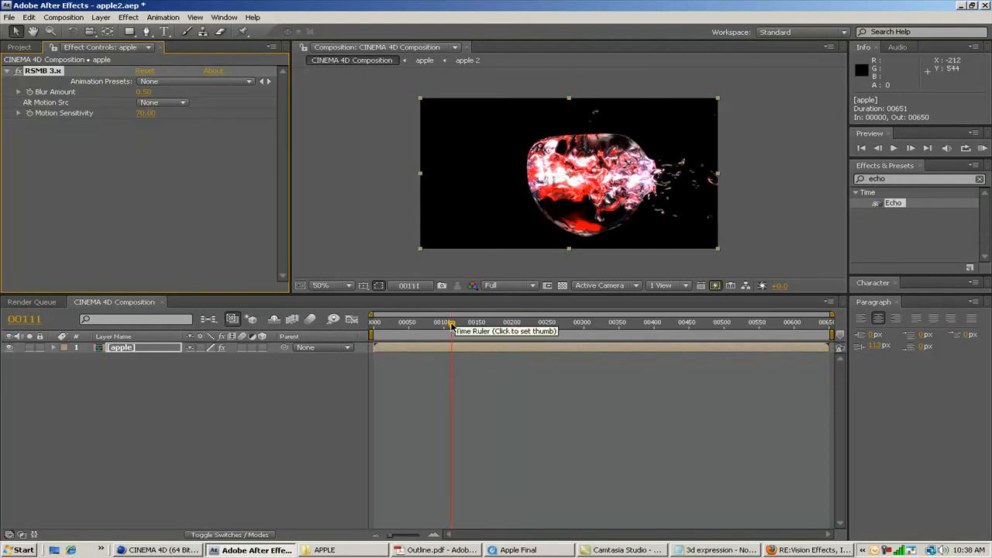
{"action": "key", "text": "period"}
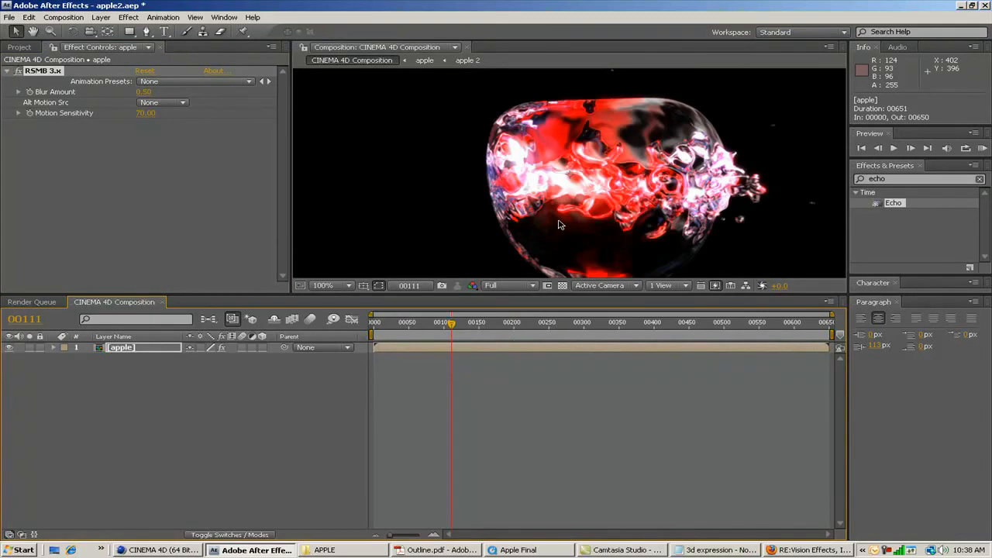
{"action": "key", "text": "alt+Tab"}
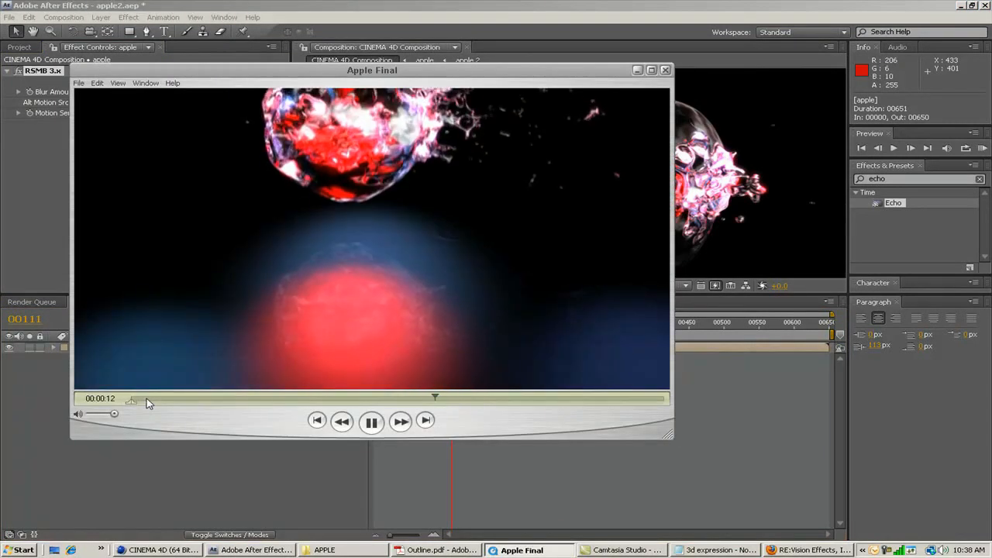